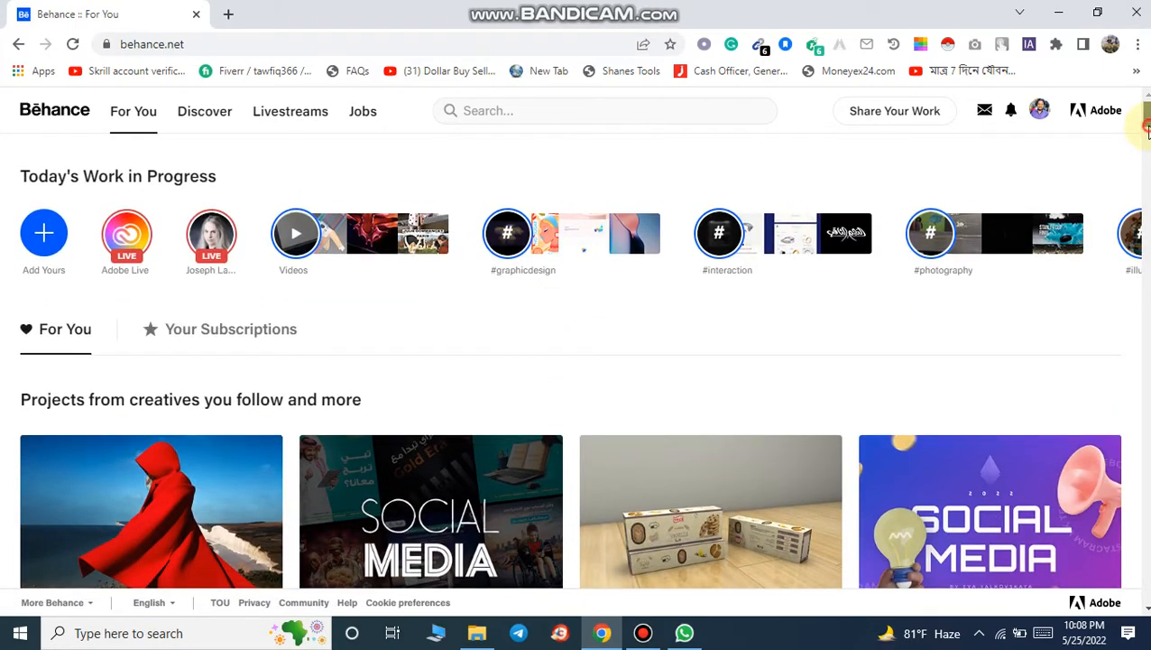
mouse_move(1149, 128)
mouse_down()
mouse_move(1148, 169)
mouse_move(1149, 127)
mouse_up()
scroll(889, 401, down, 12)
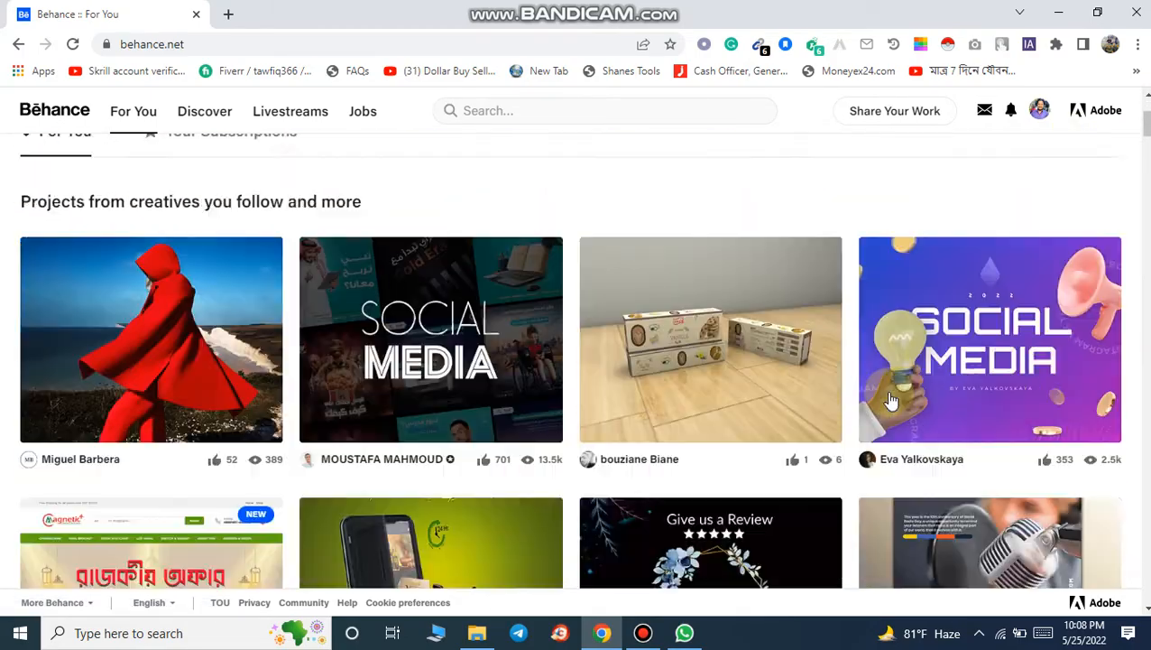
scroll(891, 397, up, 10)
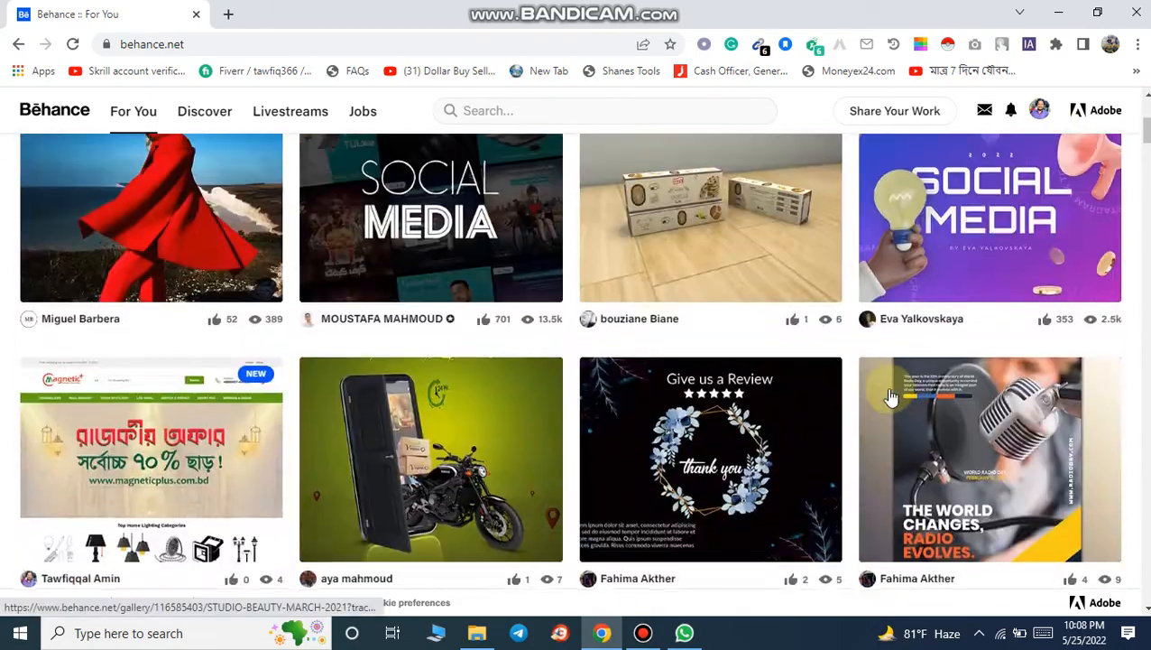
scroll(888, 388, up, 2)
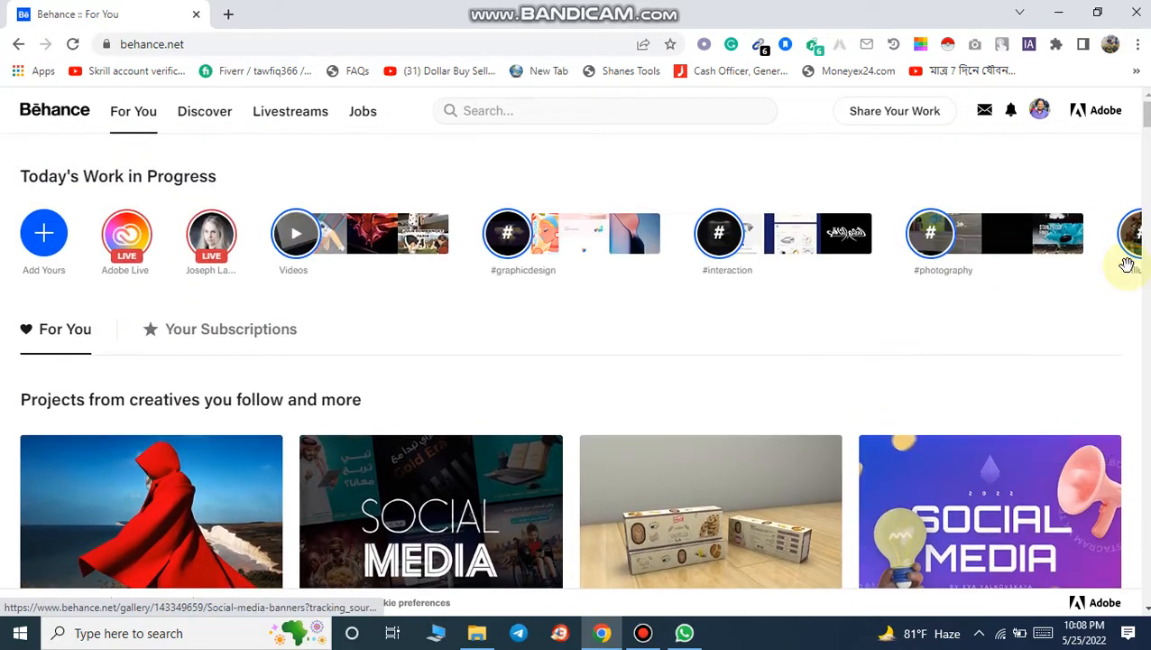
Step: Open your own Behance profile page from the account menu
click(1043, 110)
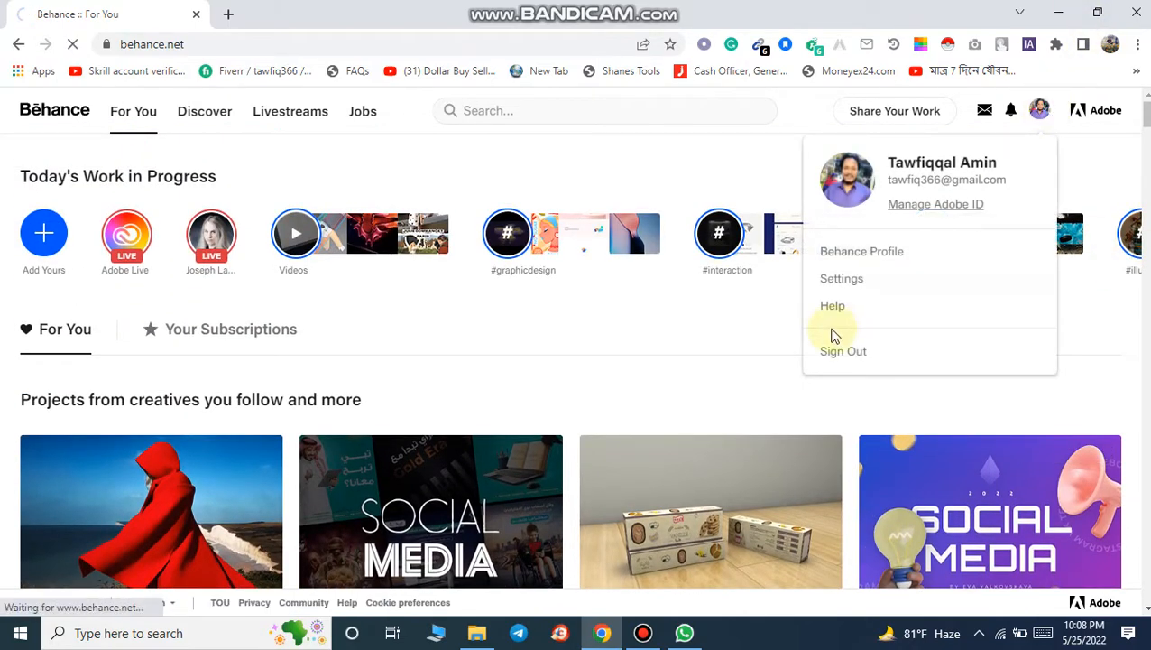
click(858, 258)
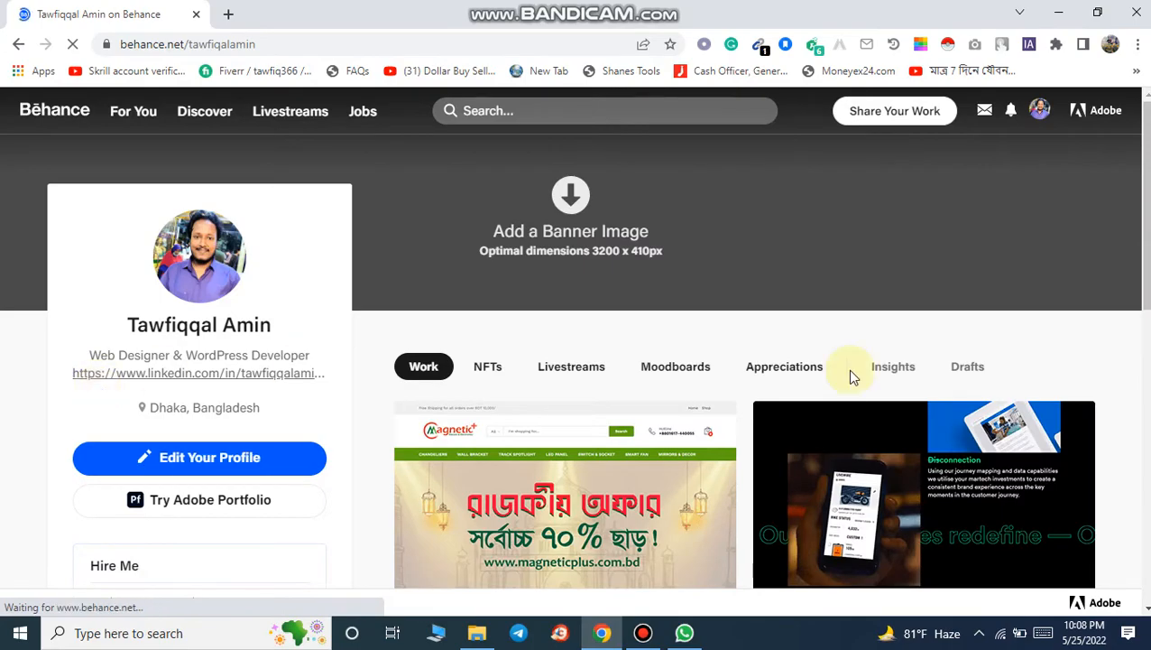
scroll(848, 374, down, 6)
scroll(839, 392, up, 6)
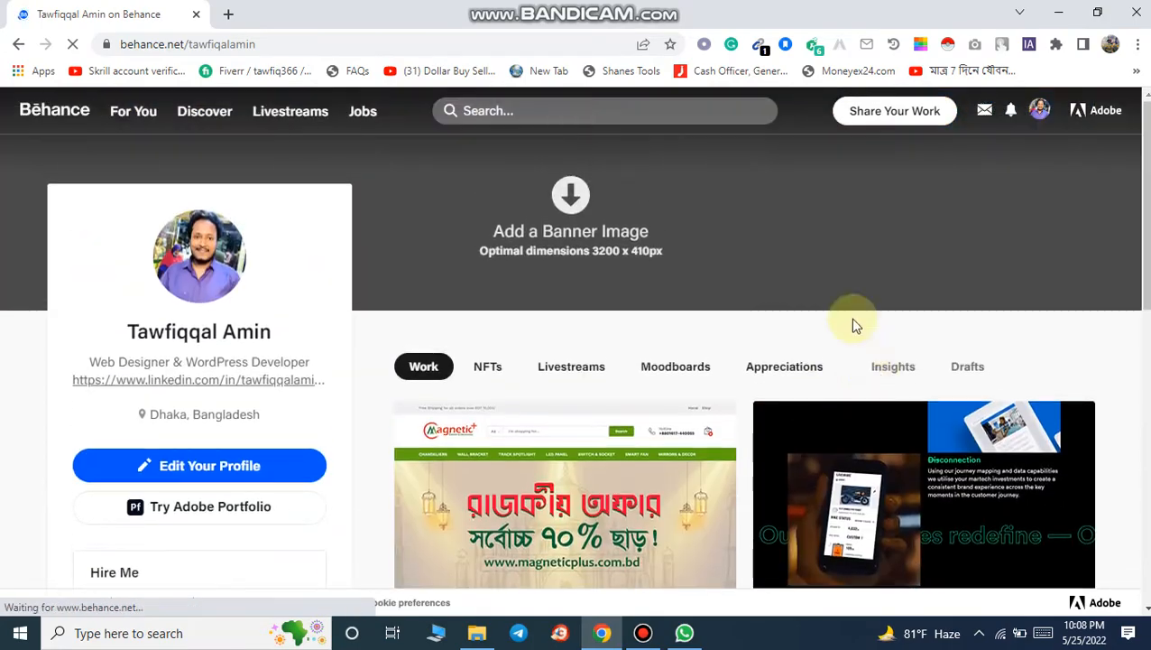
scroll(321, 466, down, 4)
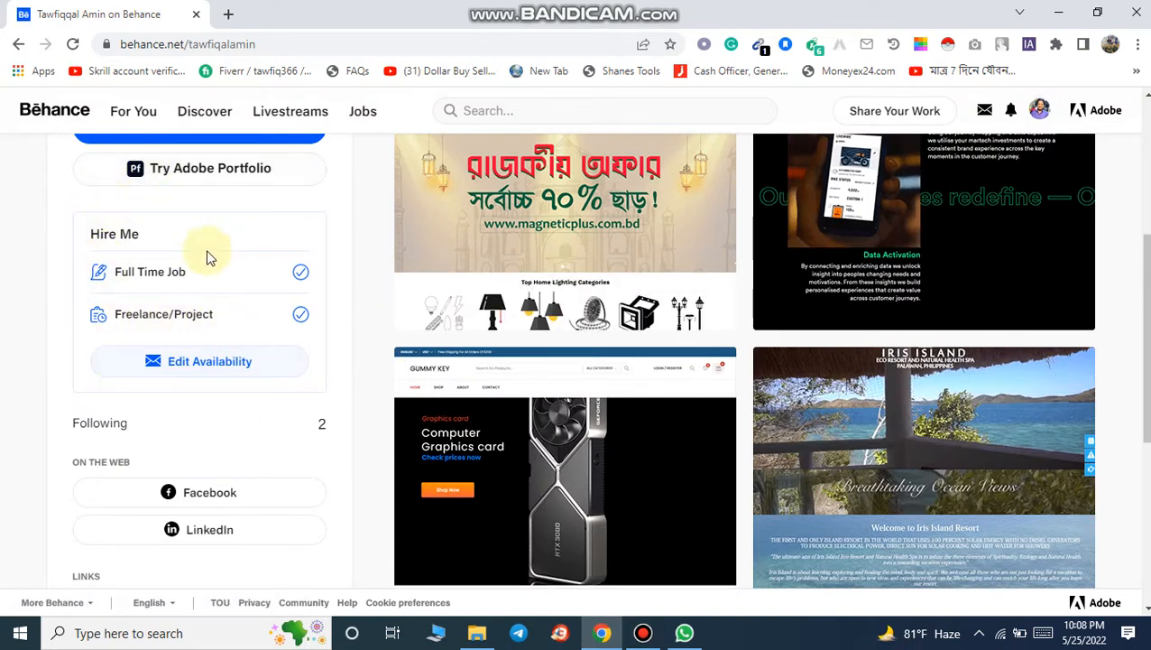
Step: Open the Hire Me availability settings, review the options, and close the dialog without saving
click(206, 364)
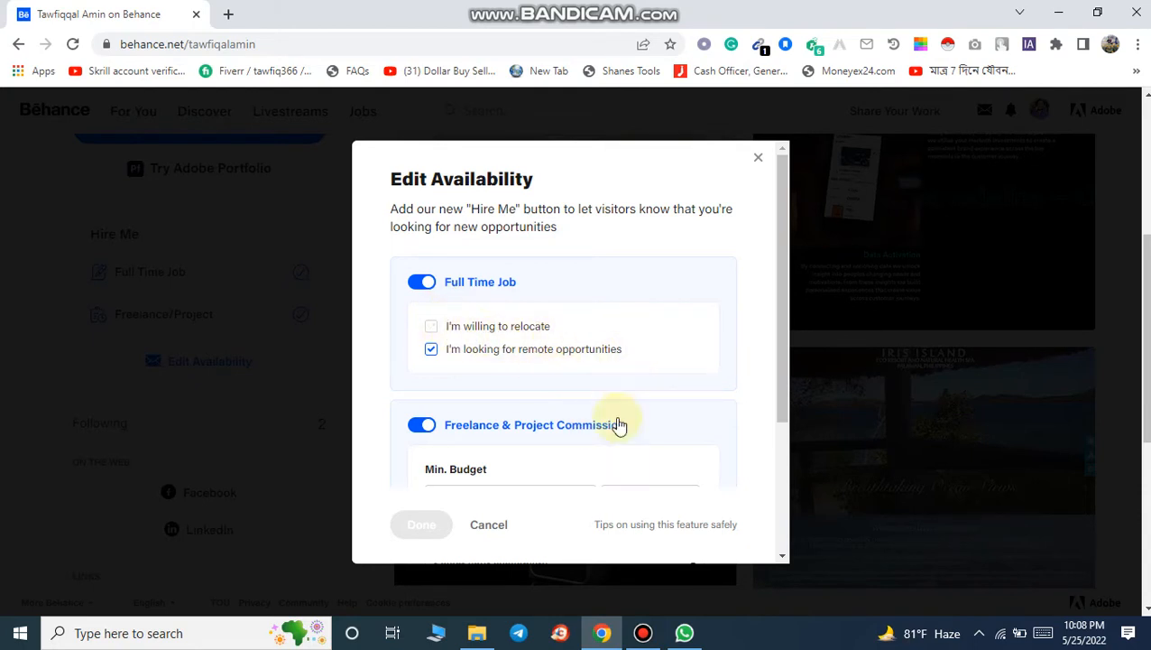
scroll(619, 438, down, 3)
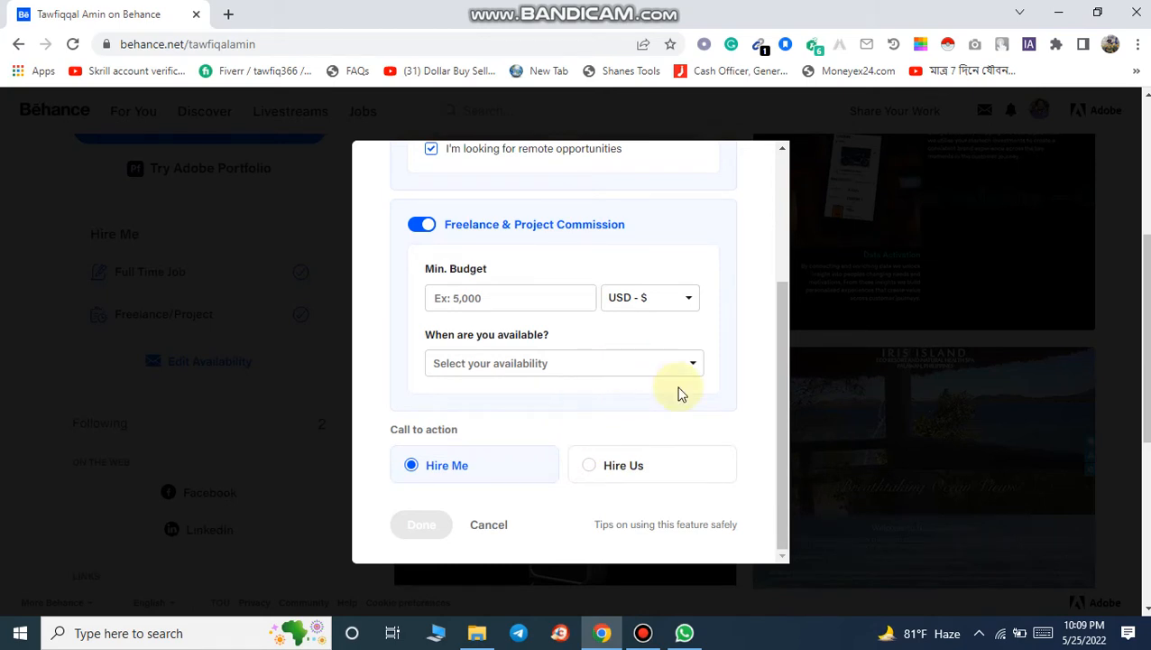
scroll(727, 438, up, 3)
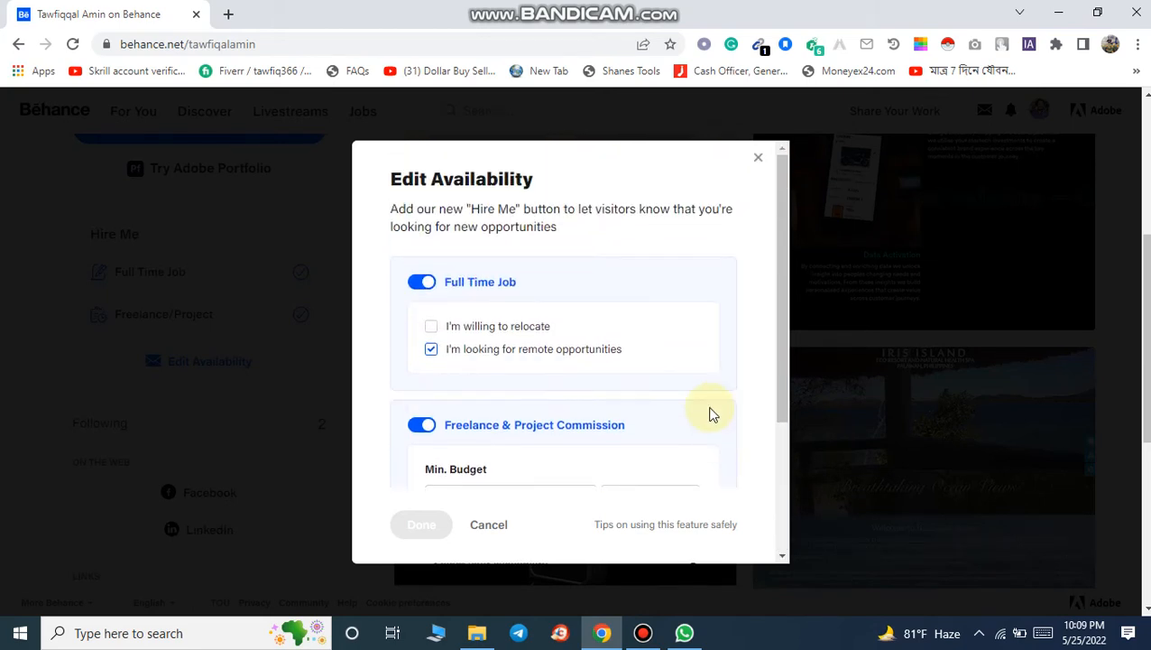
scroll(702, 426, down, 1)
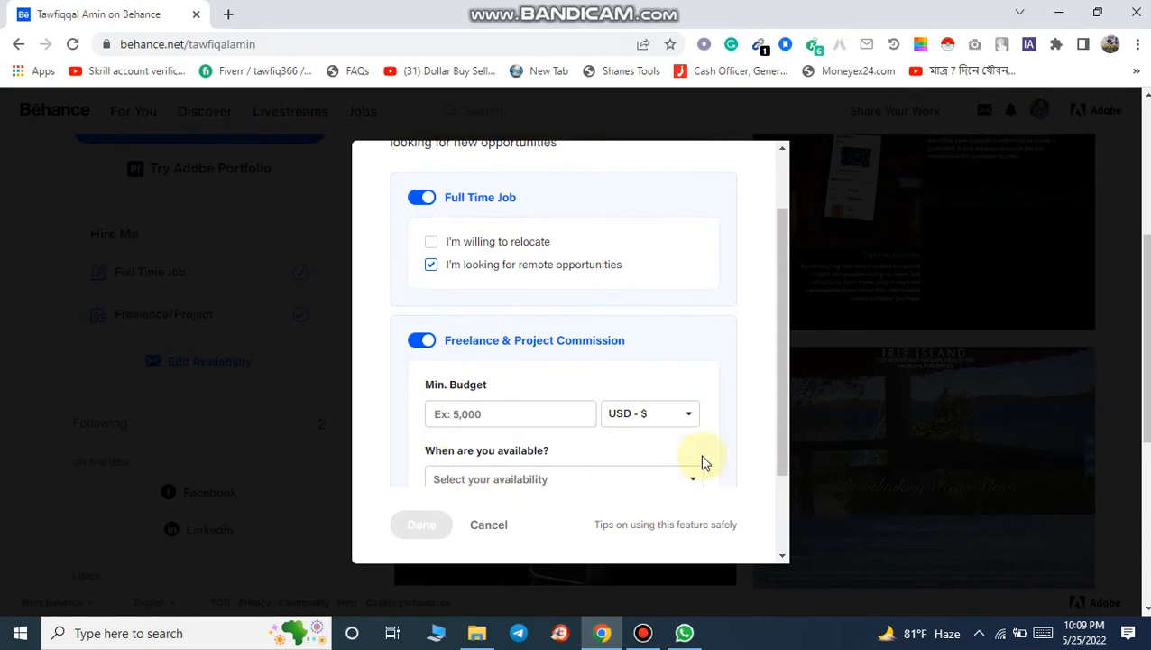
scroll(606, 459, down, 2)
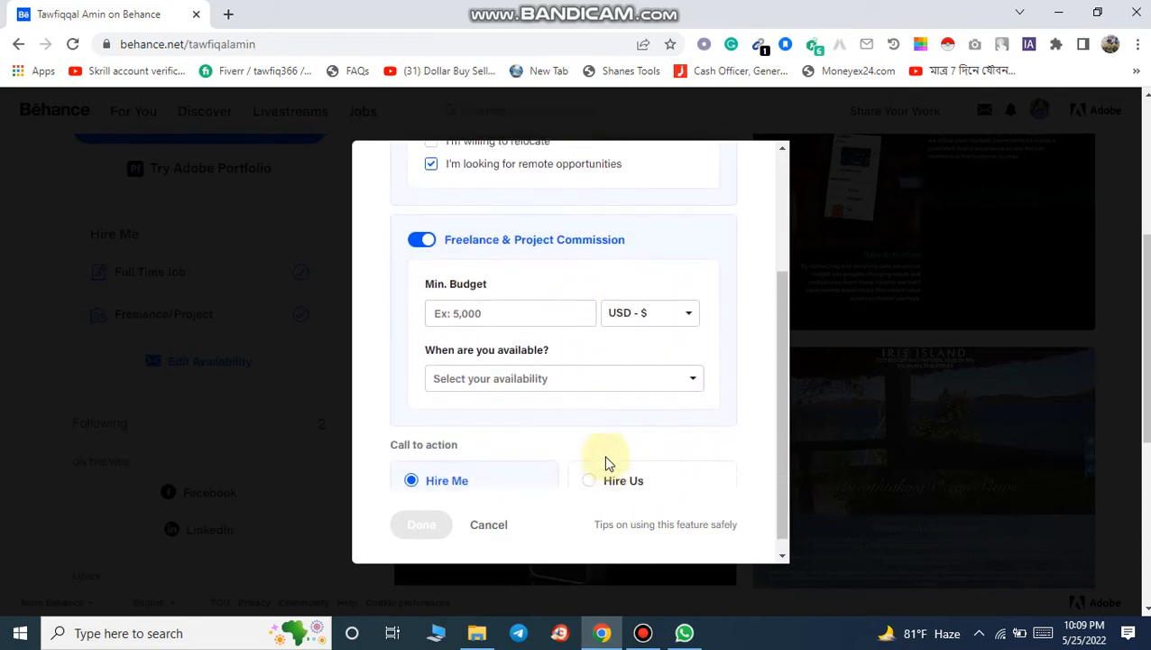
scroll(604, 463, up, 3)
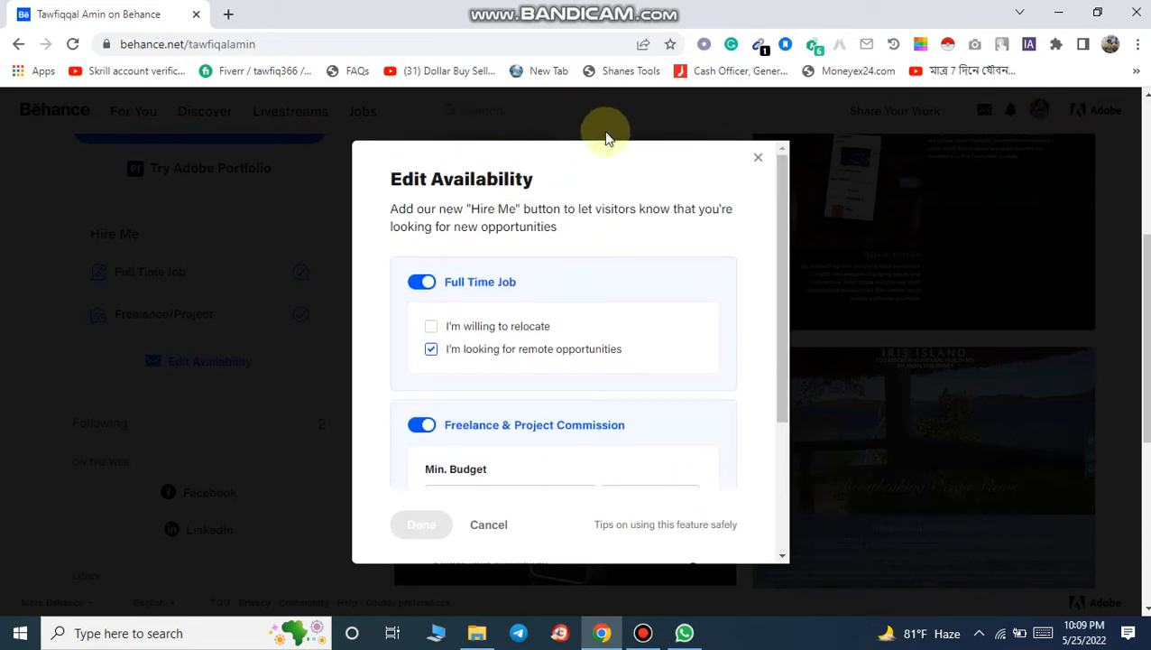
click(758, 147)
Step: Examine the profile's Links and About Me sections and the posted projects
scroll(367, 442, down, 3)
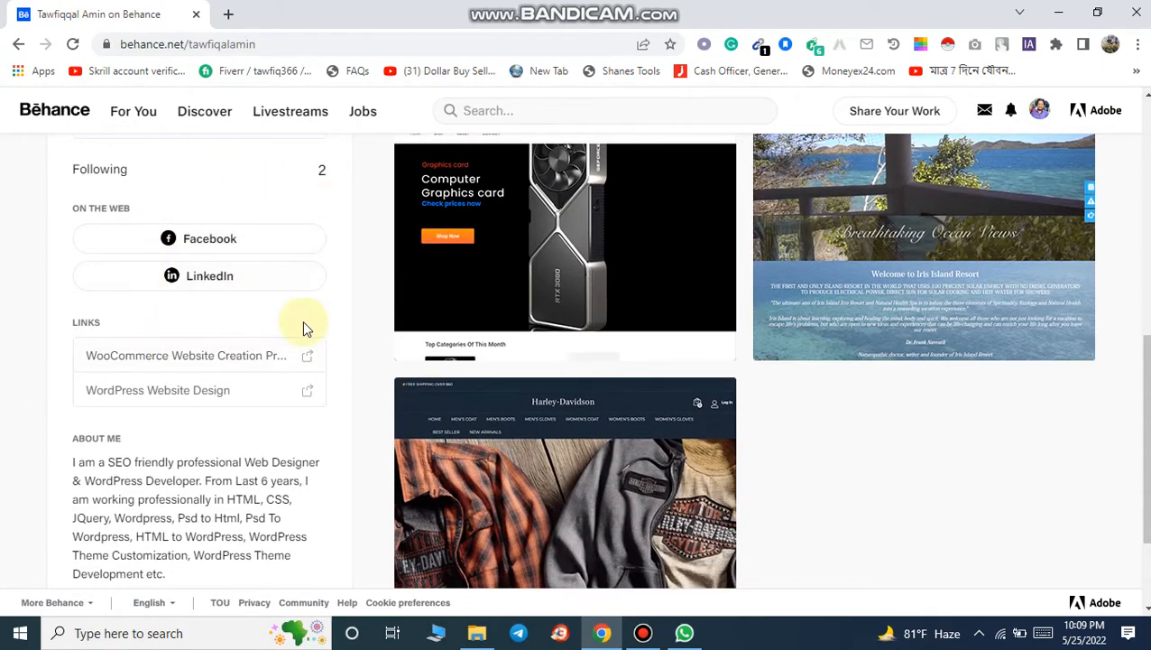
scroll(303, 326, down, 3)
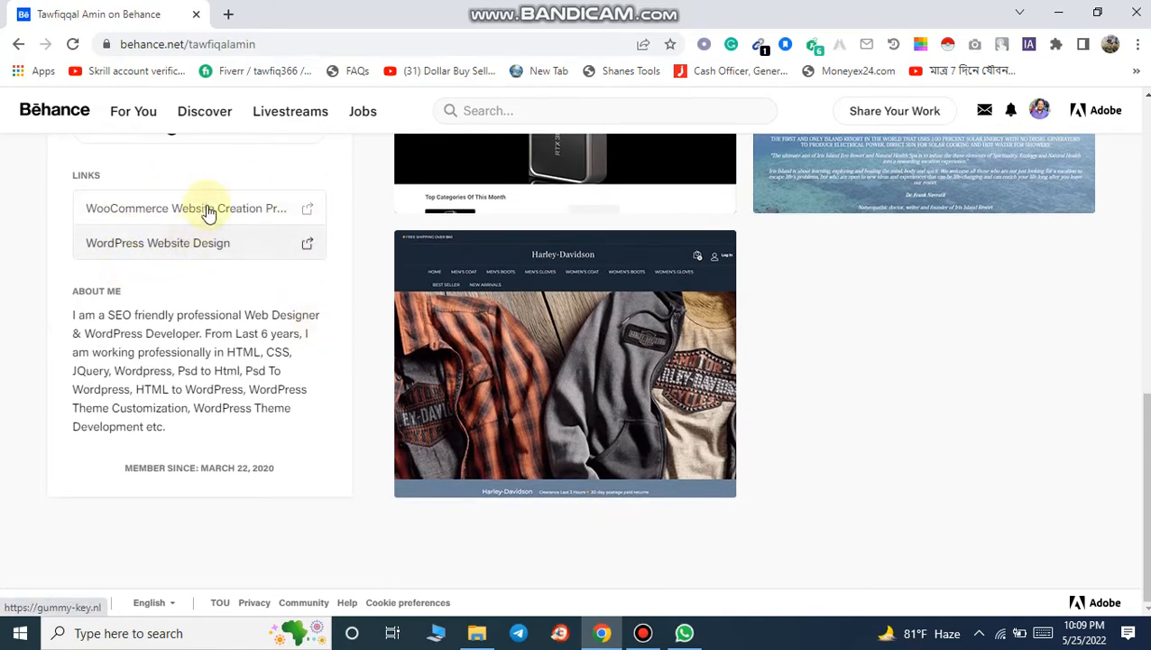
triple_click(191, 388)
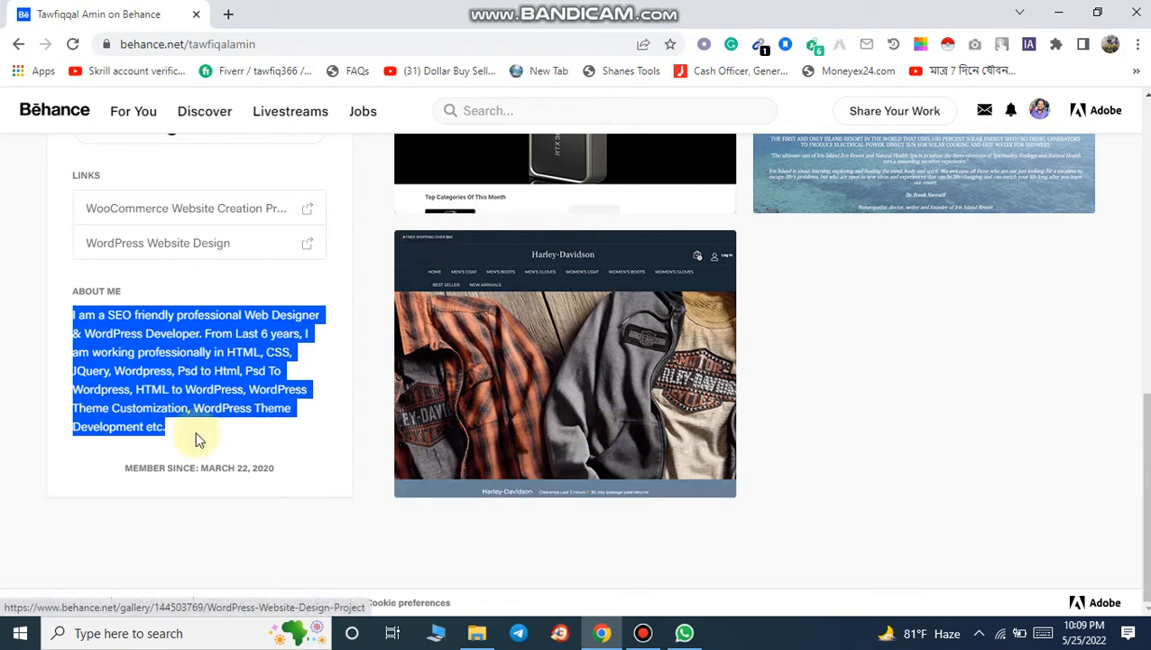
scroll(695, 463, up, 10)
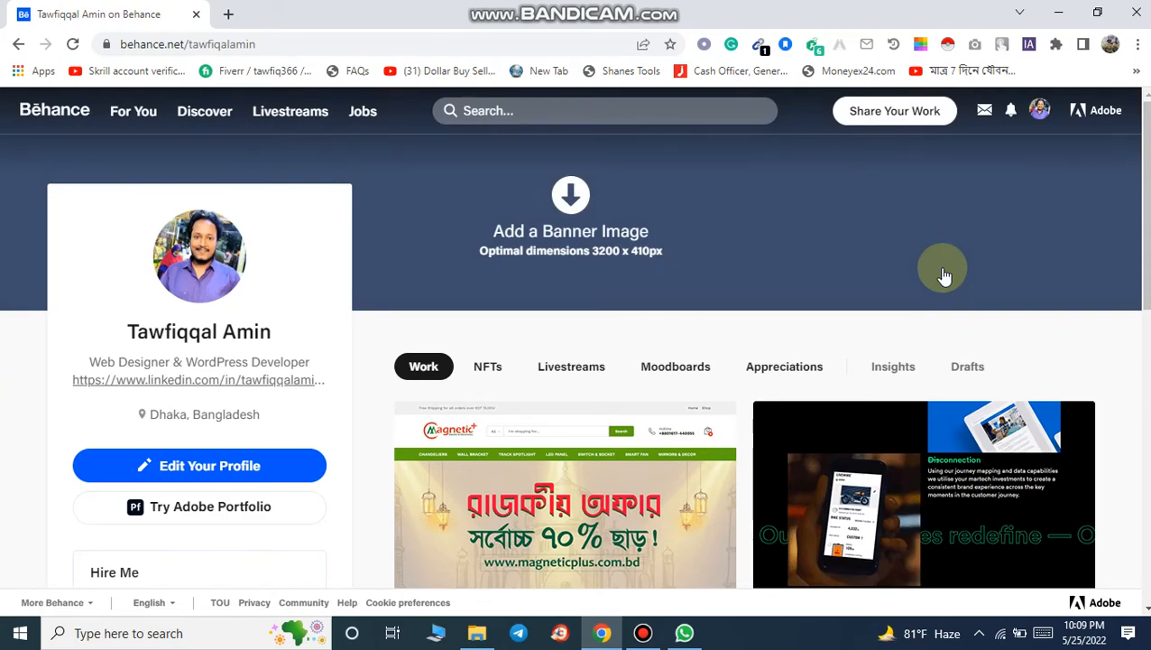
scroll(943, 276, down, 9)
scroll(928, 280, up, 7)
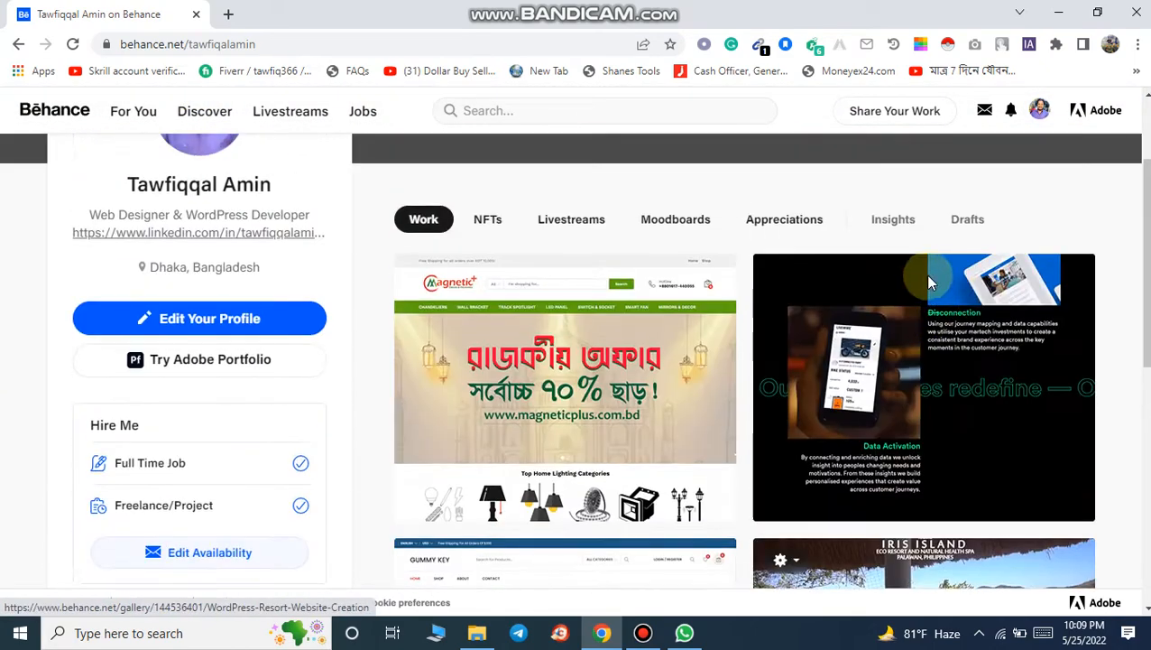
scroll(902, 406, down, 2)
scroll(749, 424, up, 2)
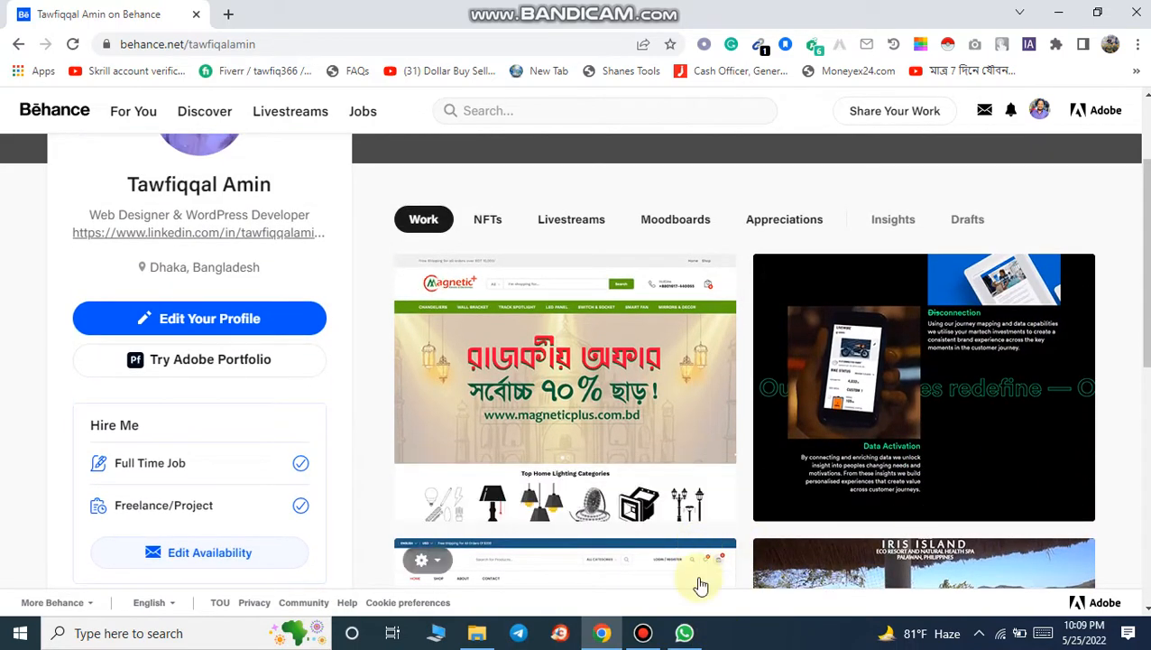
Step: Switch to WhatsApp and copy the iridologytrainingschool.com link from the chat's portfolio list
click(684, 632)
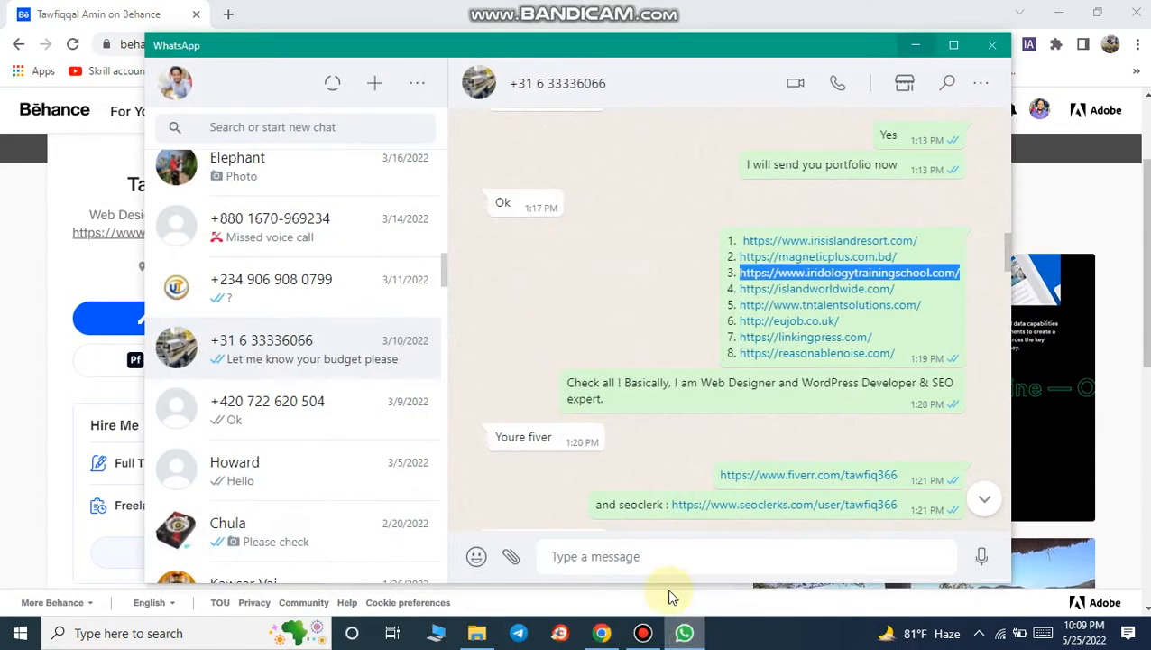
right_click(848, 283)
click(881, 287)
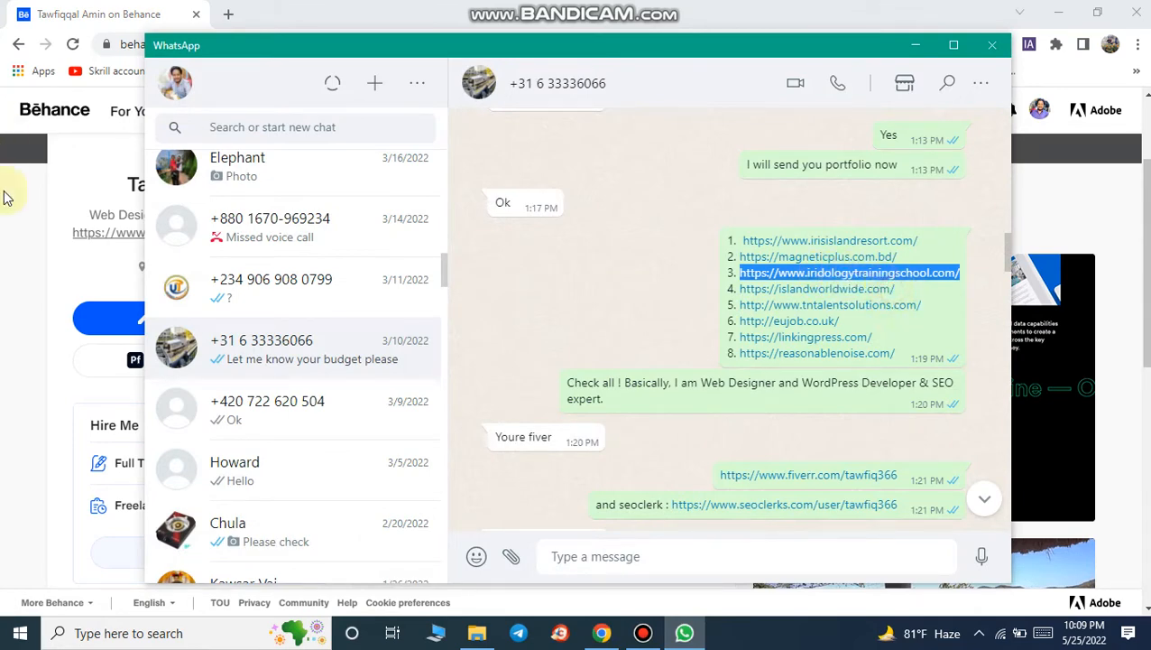
Step: Open a new browser tab and paste the copied link to load iridologytrainingschool.com
click(6, 225)
click(232, 16)
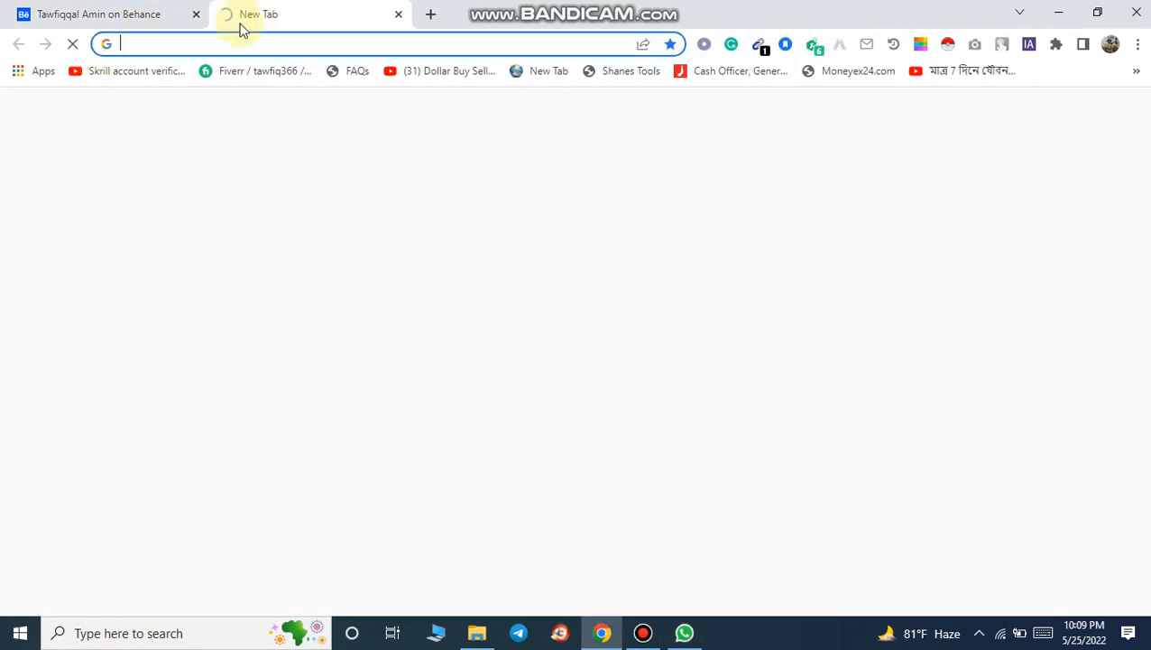
click(249, 41)
right_click(252, 44)
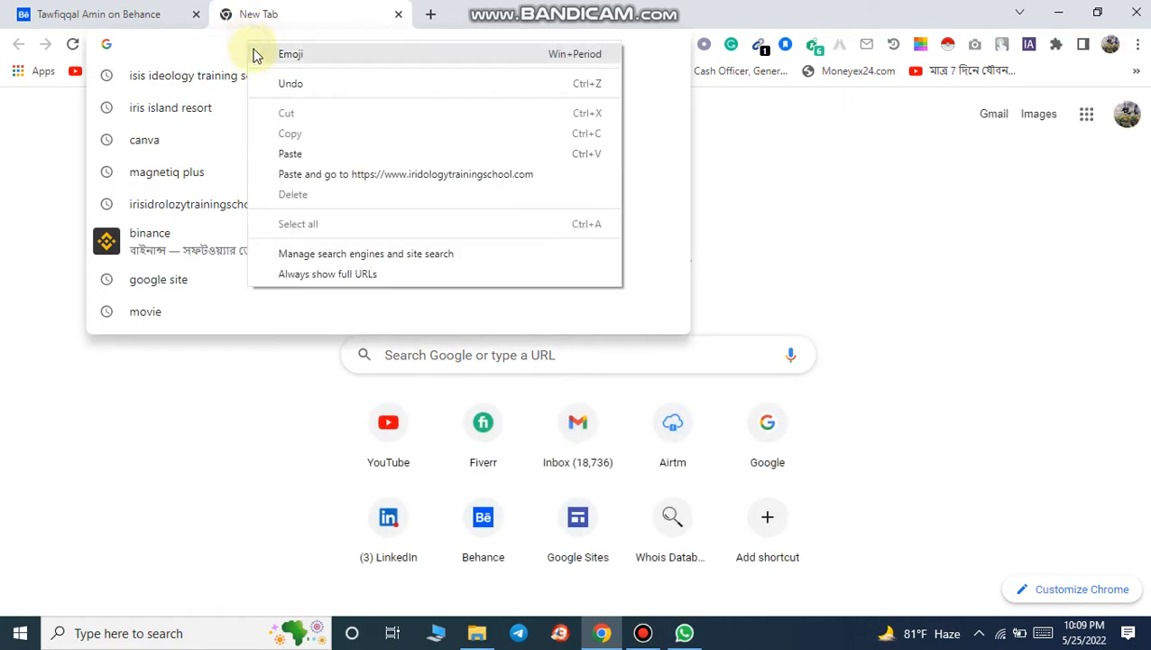
click(297, 155)
key(Return)
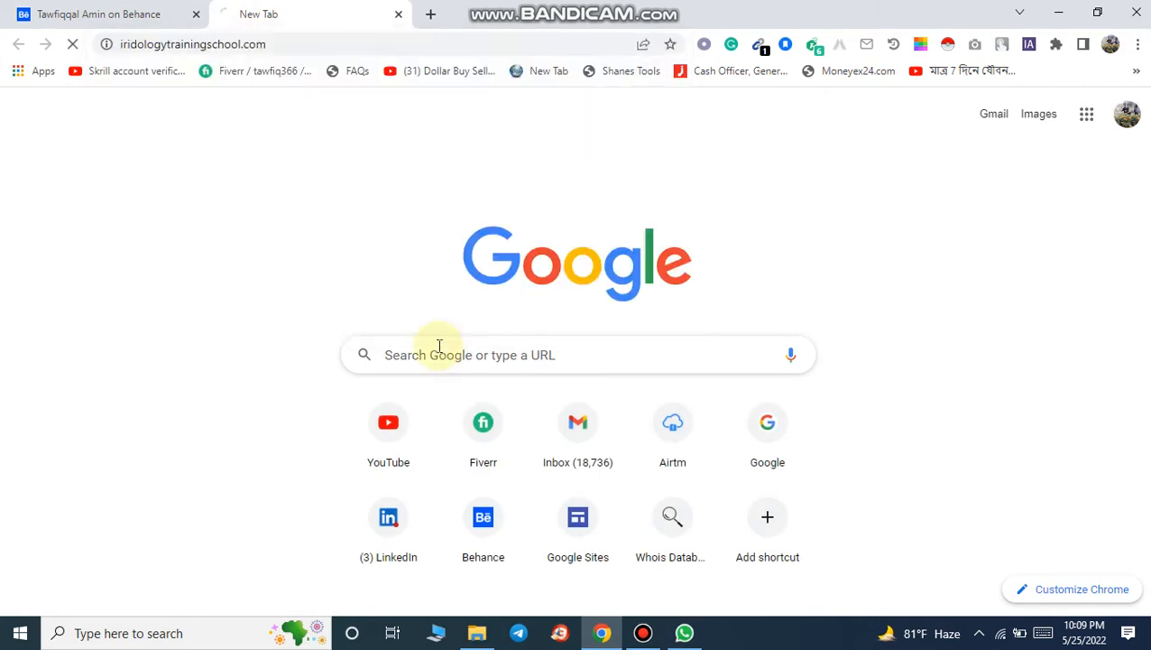
click(45, 8)
scroll(1143, 388, up, 1)
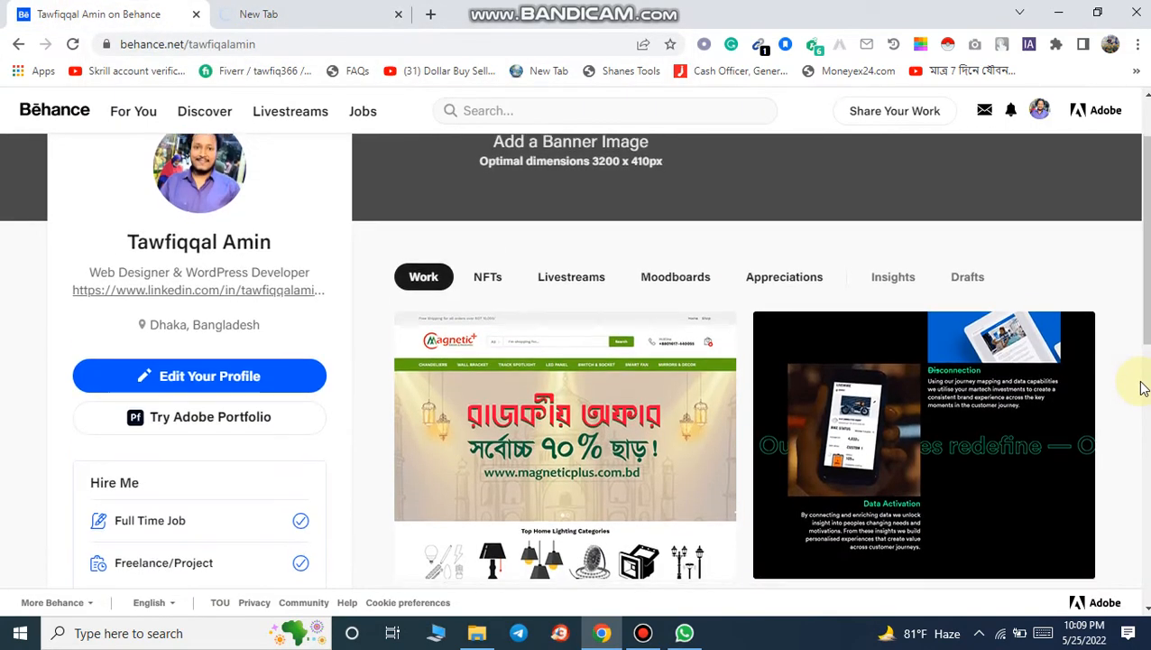
scroll(1135, 388, down, 7)
drag(1148, 433, 1148, 142)
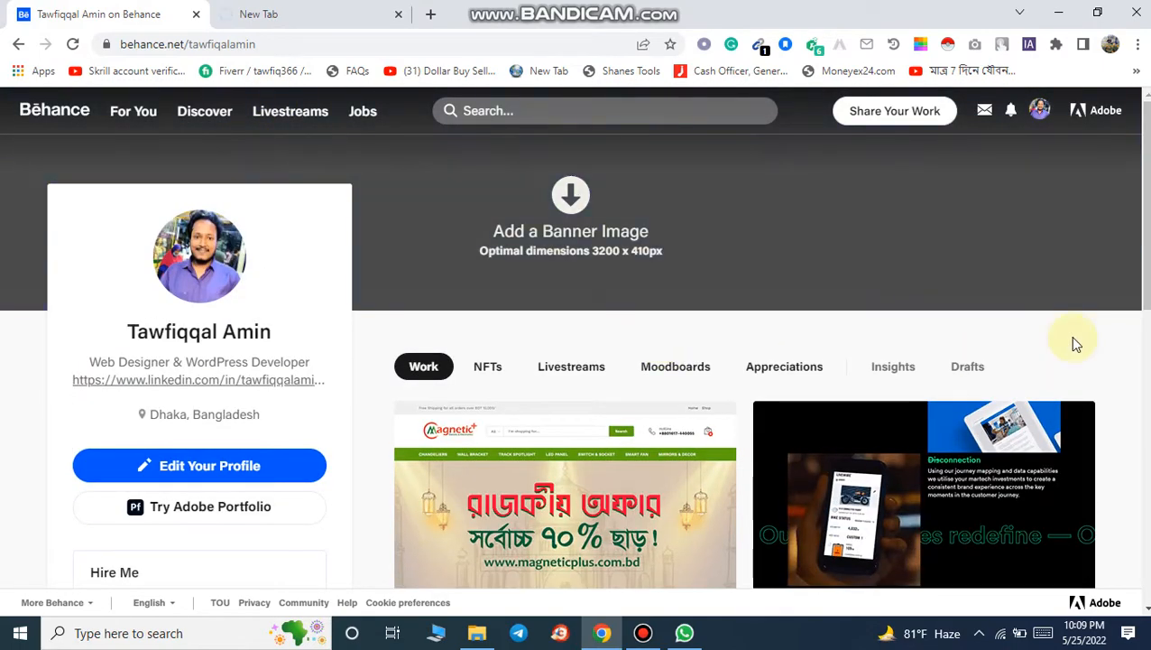
click(361, 10)
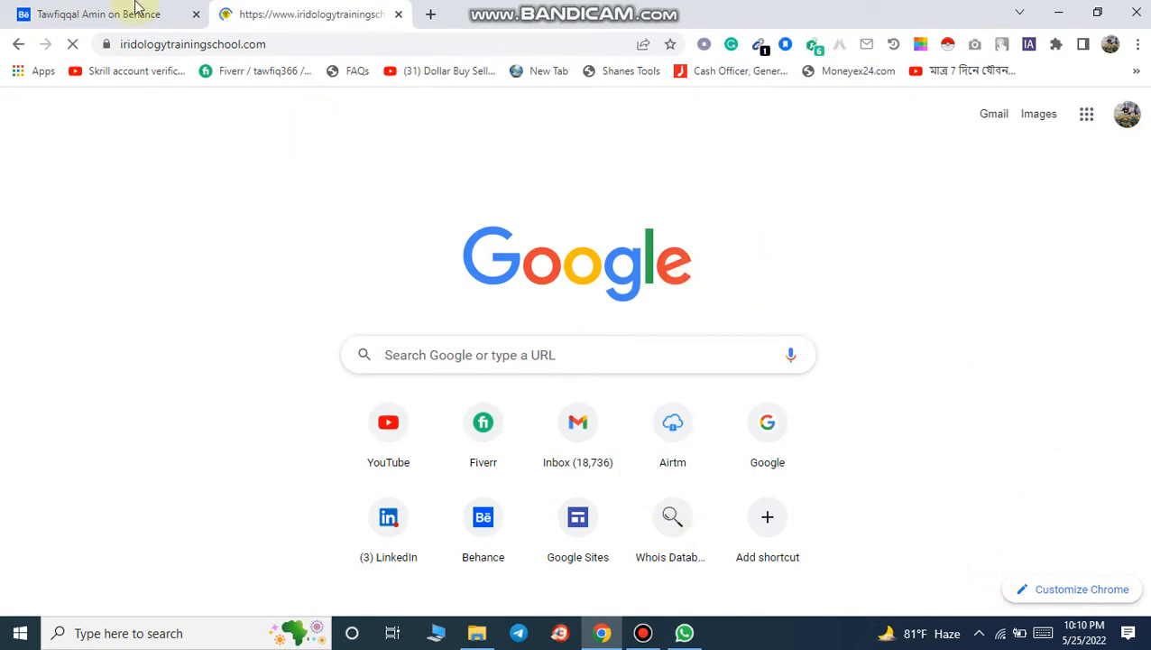
click(51, 12)
scroll(1087, 319, down, 1)
scroll(1086, 322, down, 6)
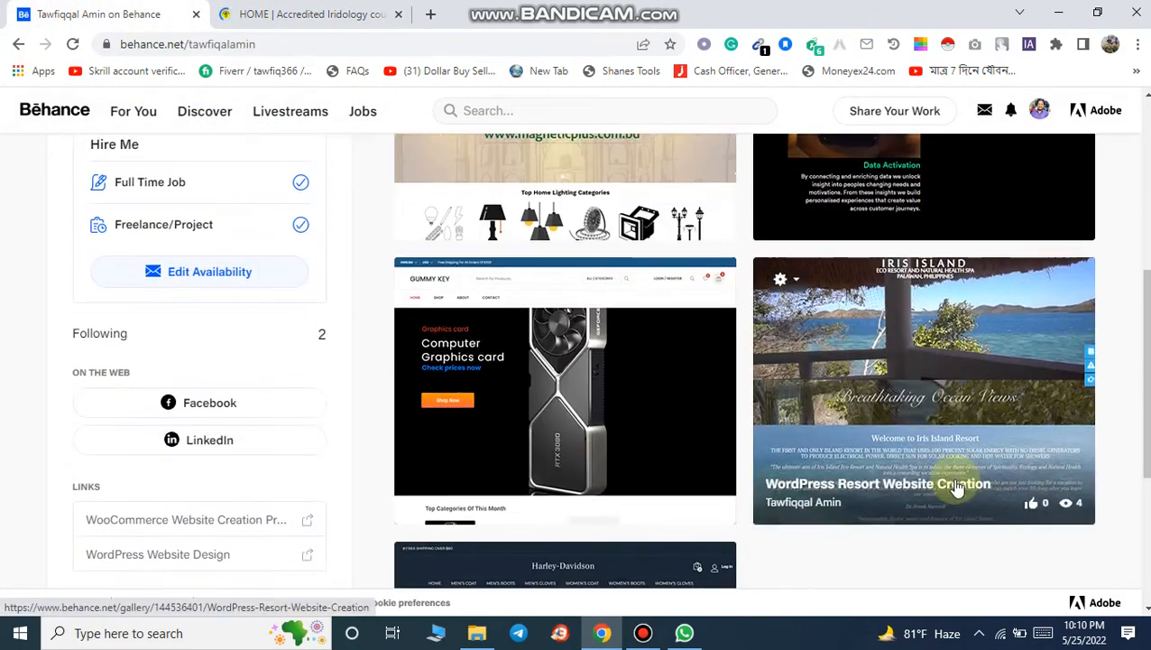
scroll(1087, 334, up, 6)
scroll(1086, 337, up, 1)
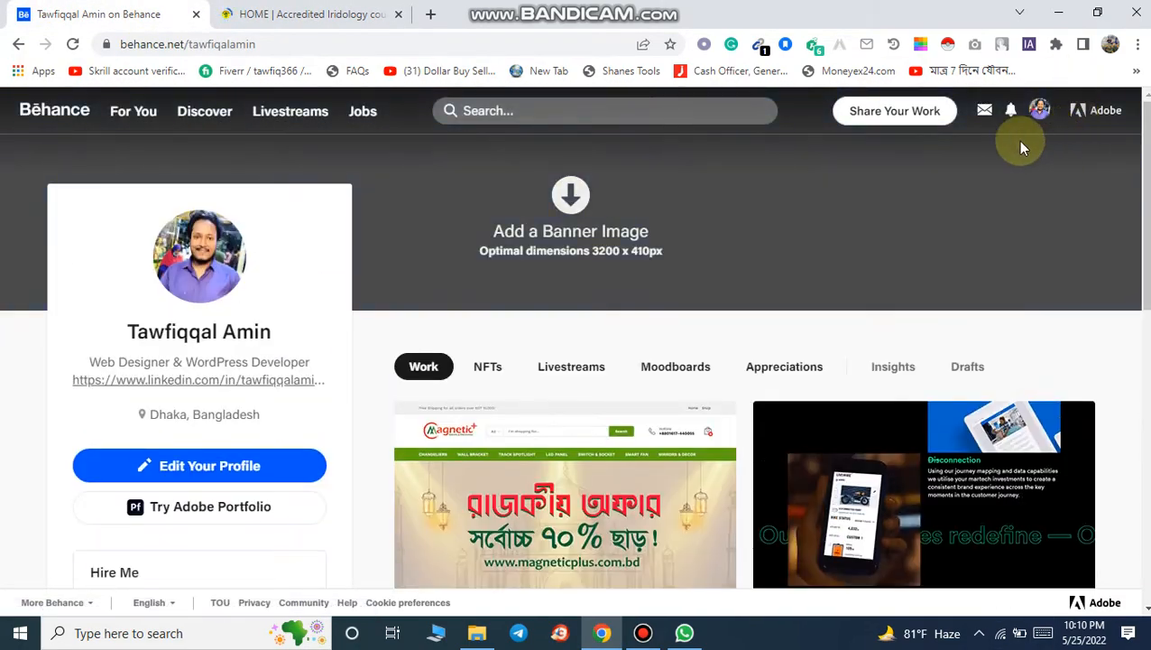
click(644, 633)
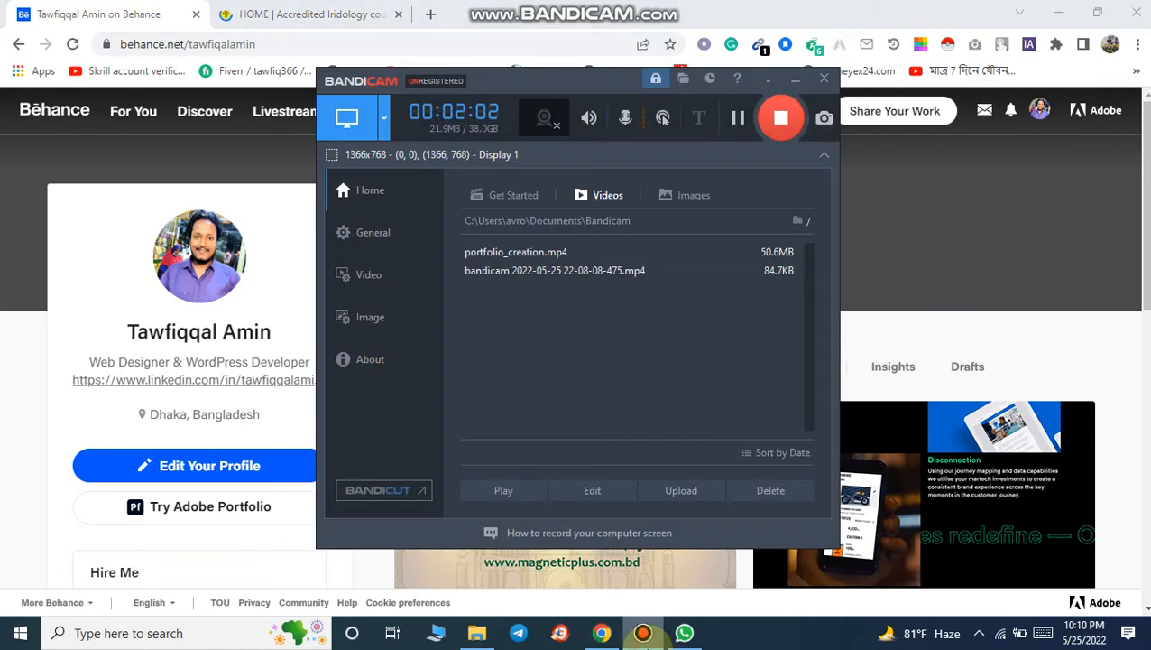
click(643, 634)
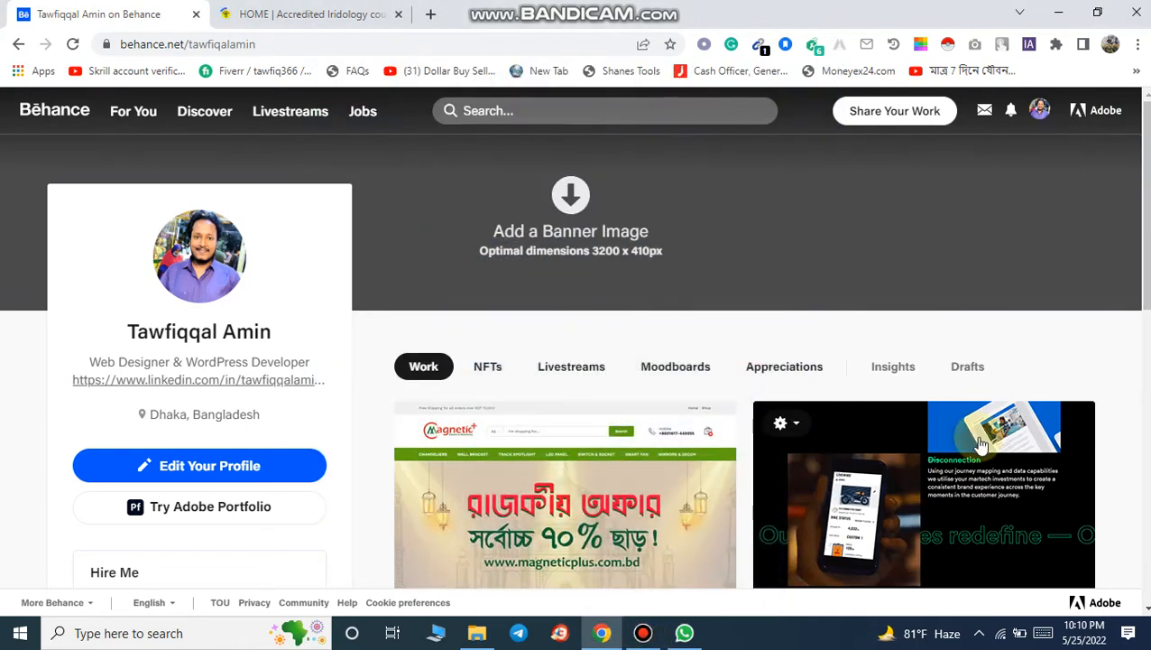
scroll(860, 343, down, 1)
click(781, 338)
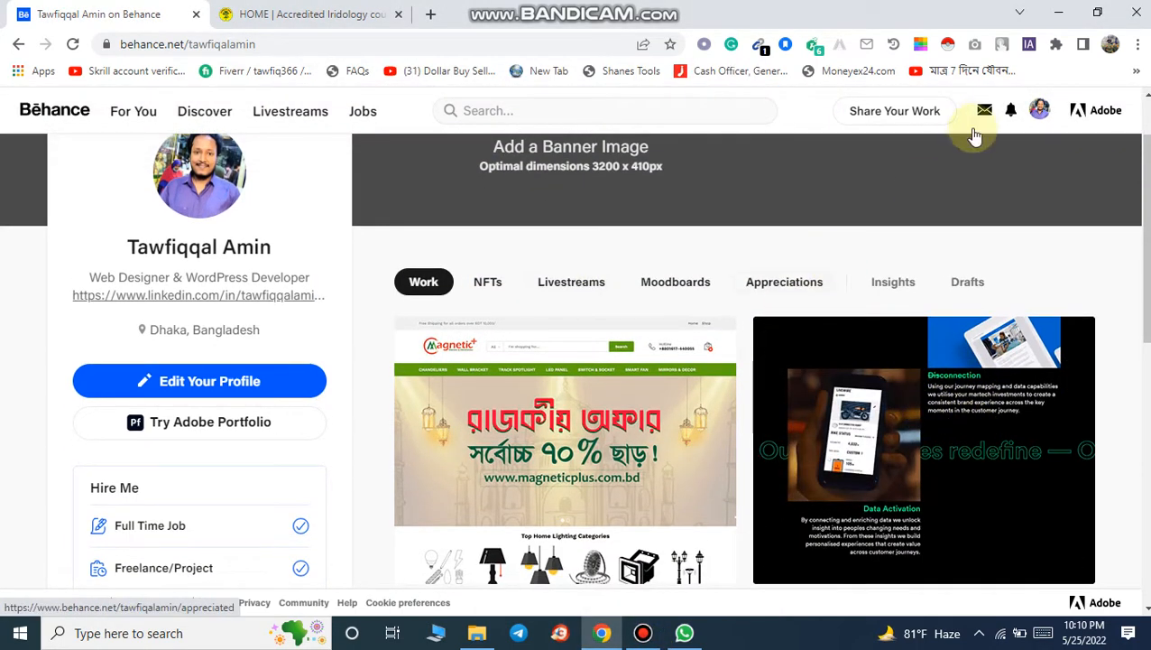
Step: Start a new Behance project from Share Your Work
mouse_move(911, 115)
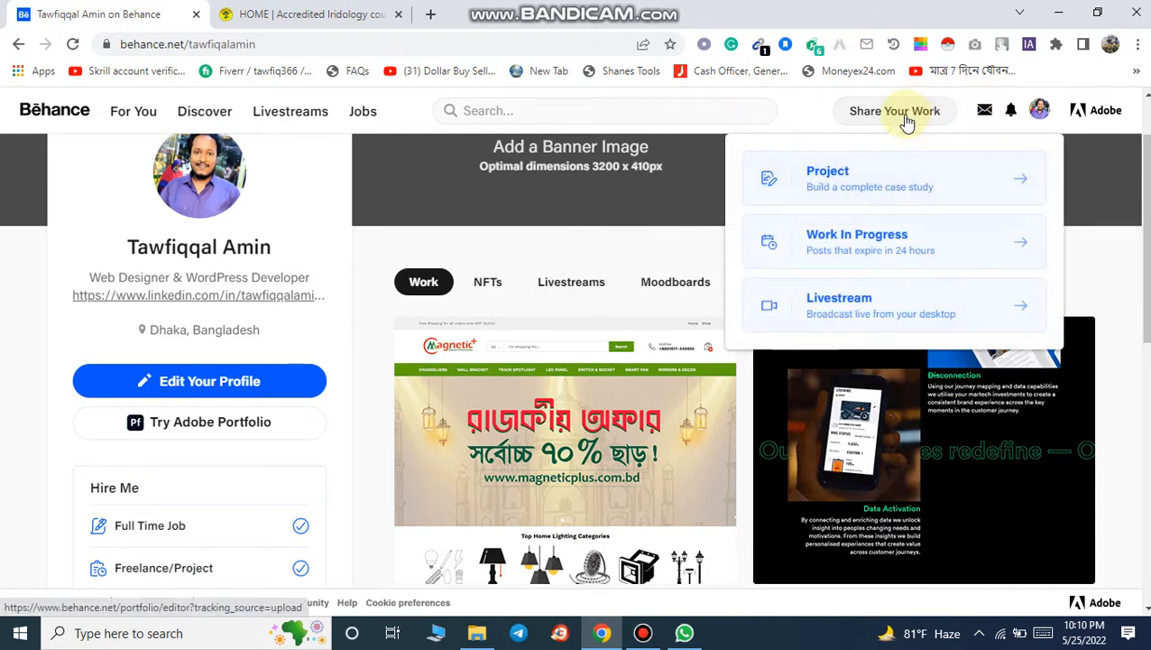
click(891, 177)
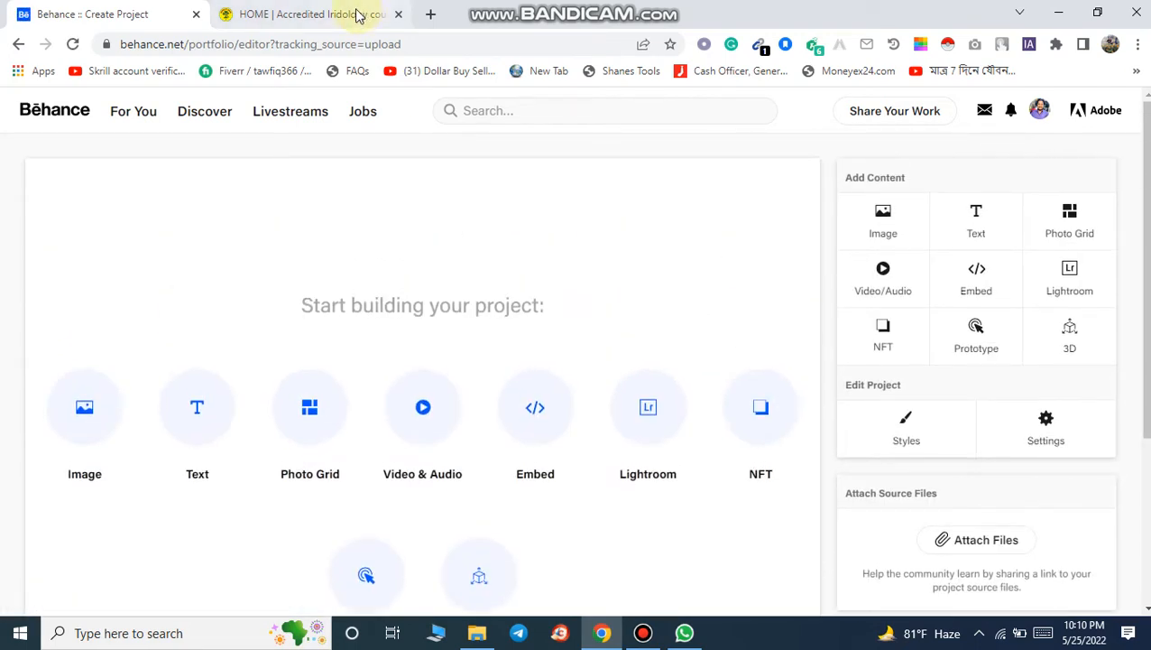
scroll(470, 260, down, 3)
scroll(470, 261, up, 3)
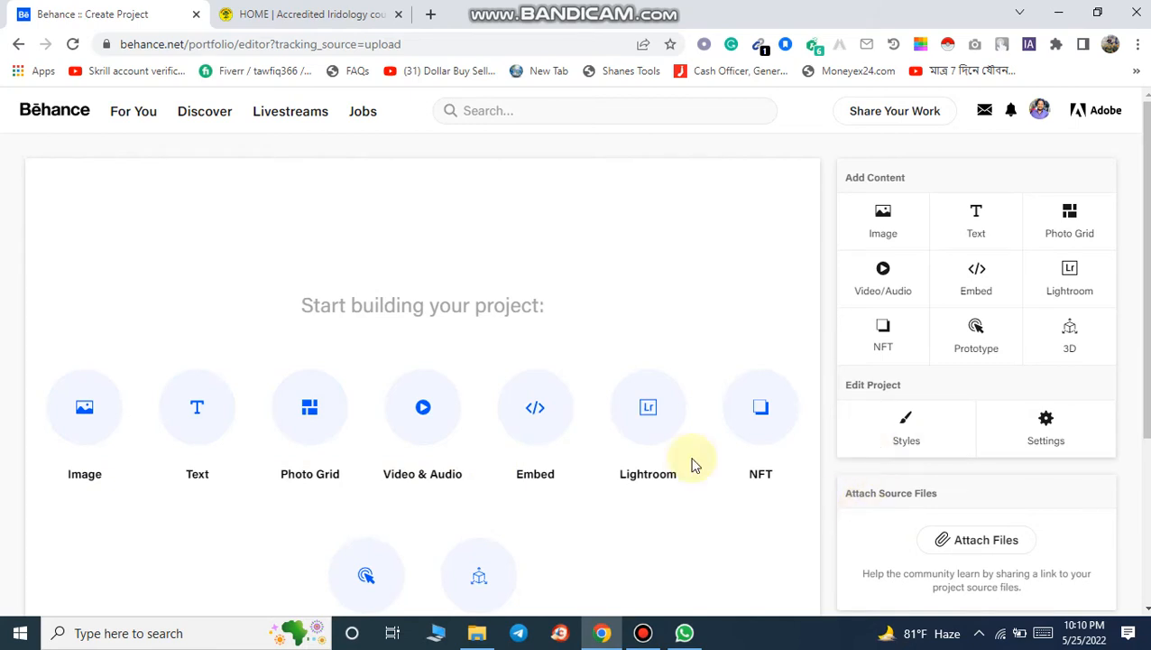
scroll(546, 504, down, 2)
scroll(545, 504, up, 2)
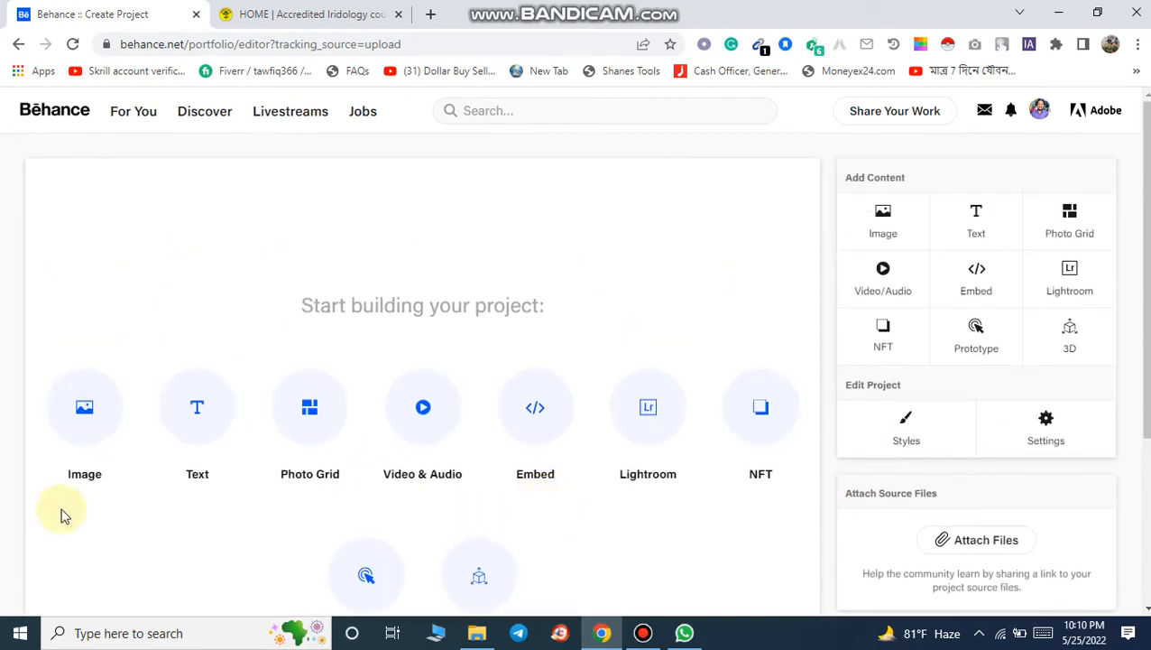
click(285, 15)
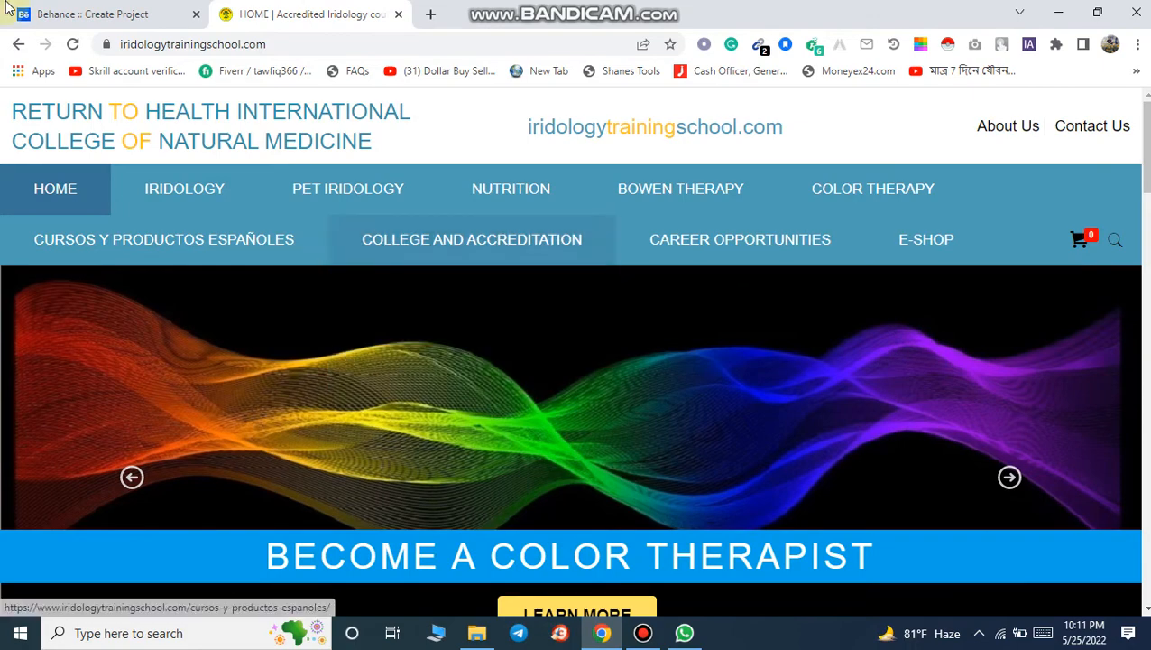
key(ctrl+Tab)
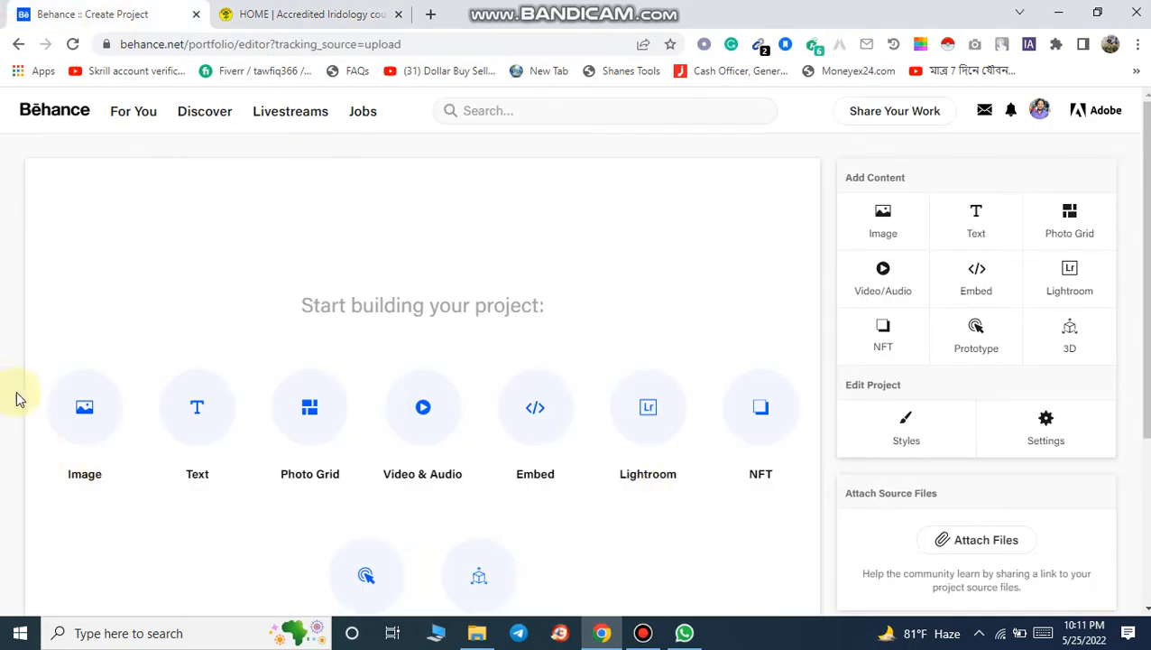
click(291, 7)
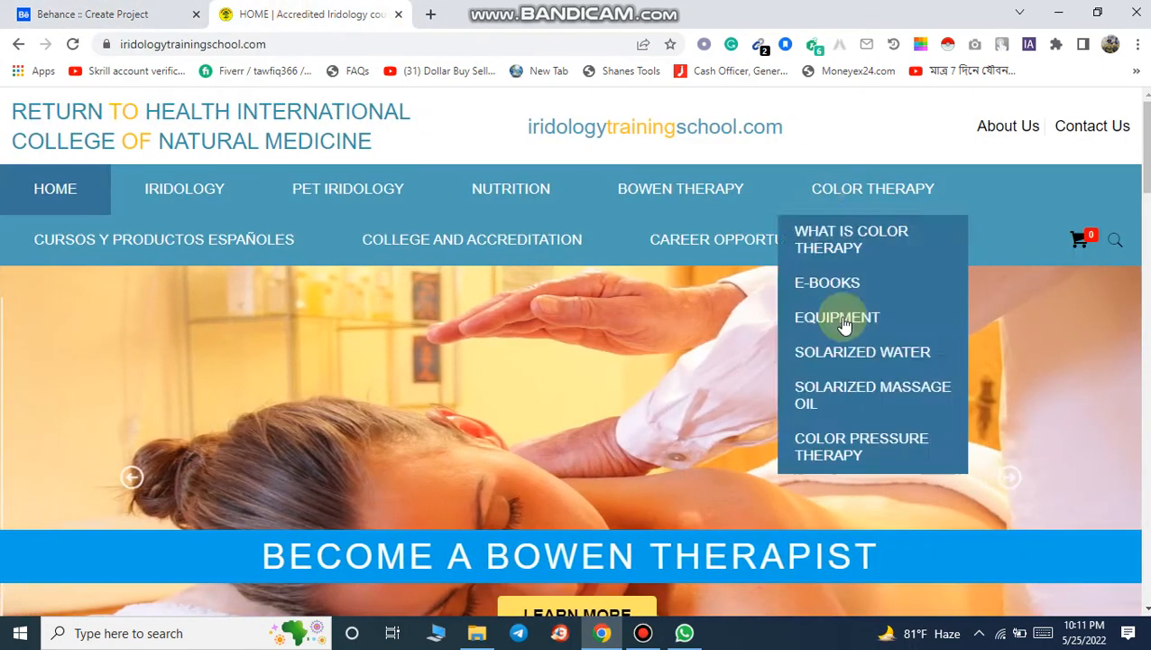
mouse_move(1146, 149)
mouse_down()
mouse_move(1147, 556)
mouse_move(1146, 147)
mouse_up()
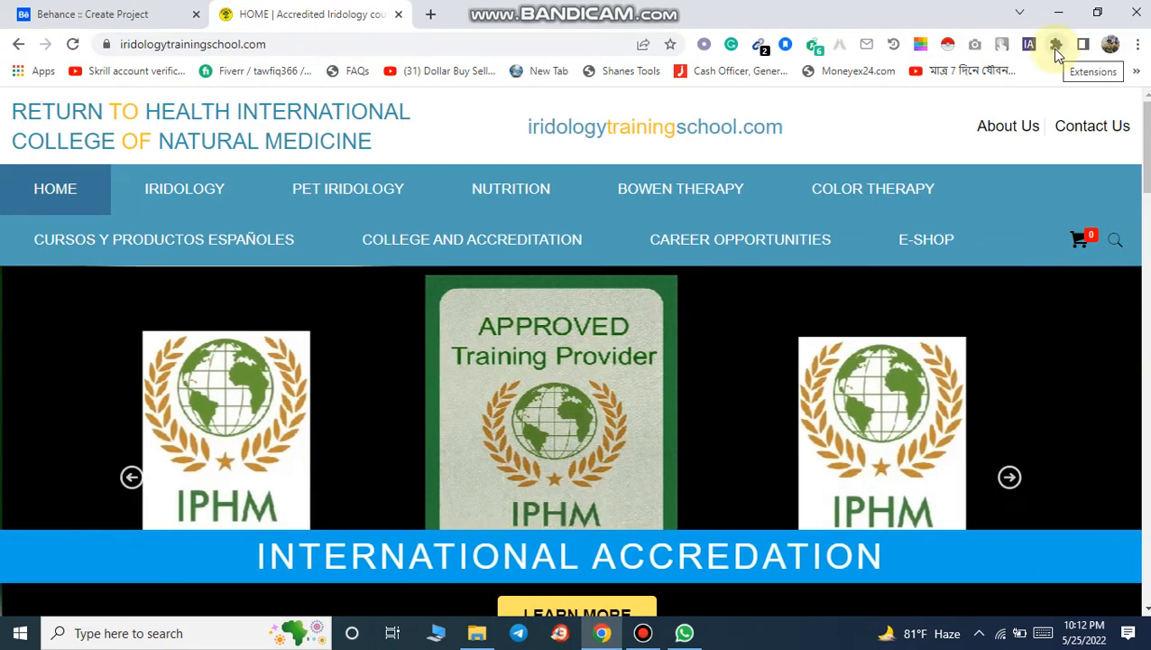
Step: Capture a full-page screenshot of the iridologytrainingschool.com homepage with the GoFullPage extension
click(1057, 45)
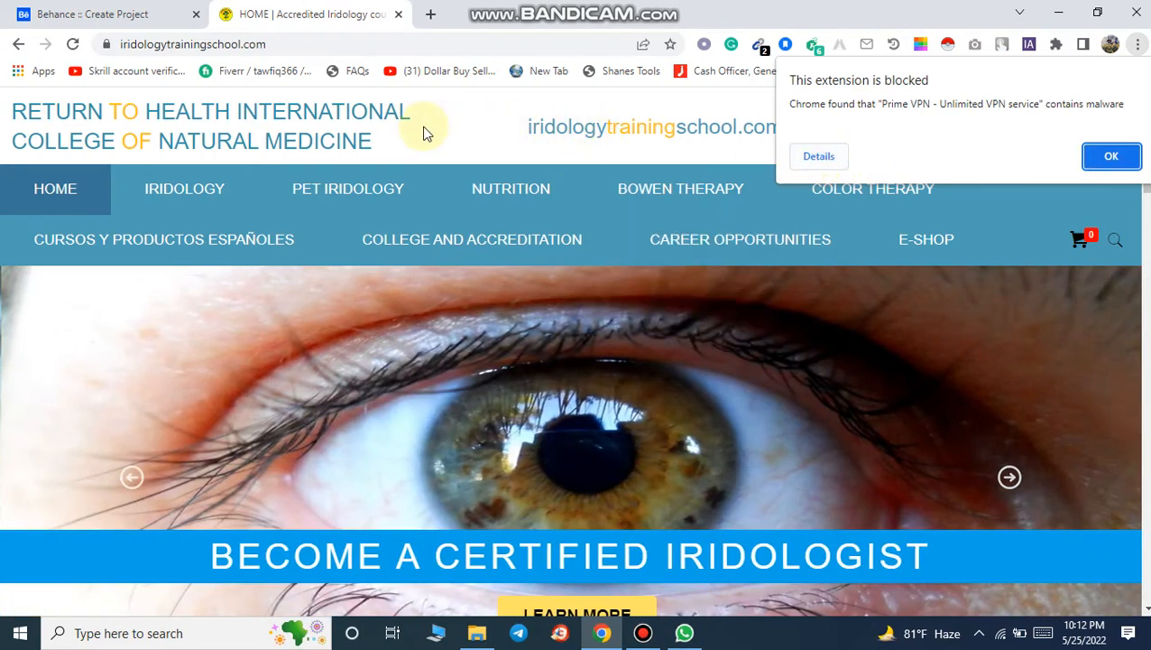
click(426, 132)
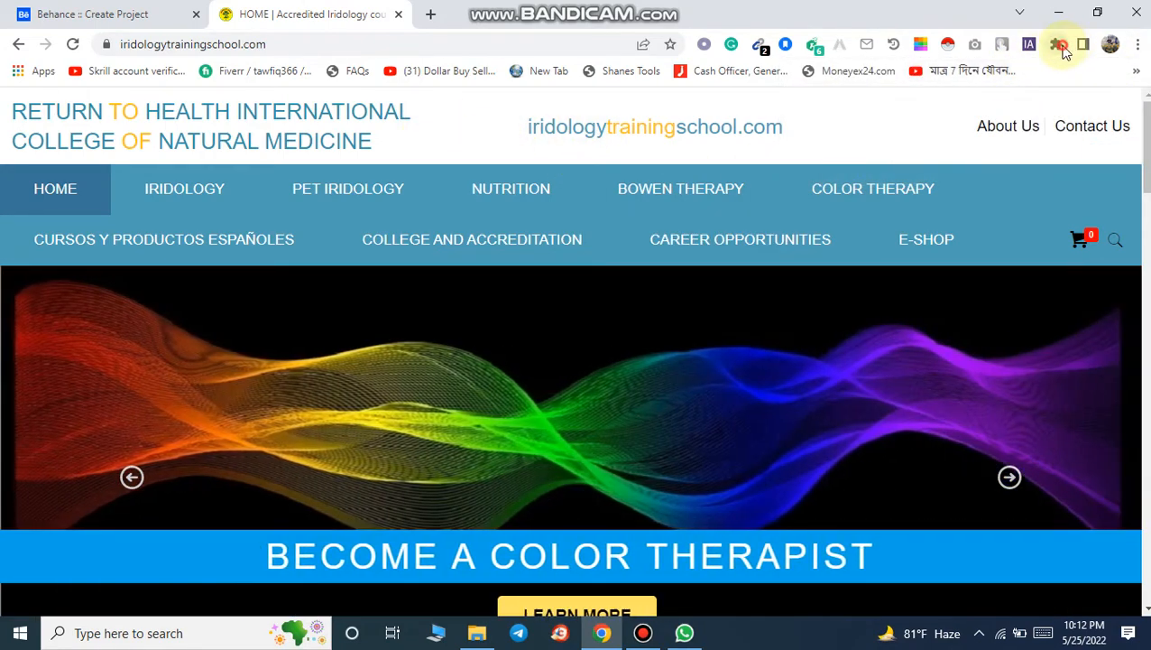
click(1057, 45)
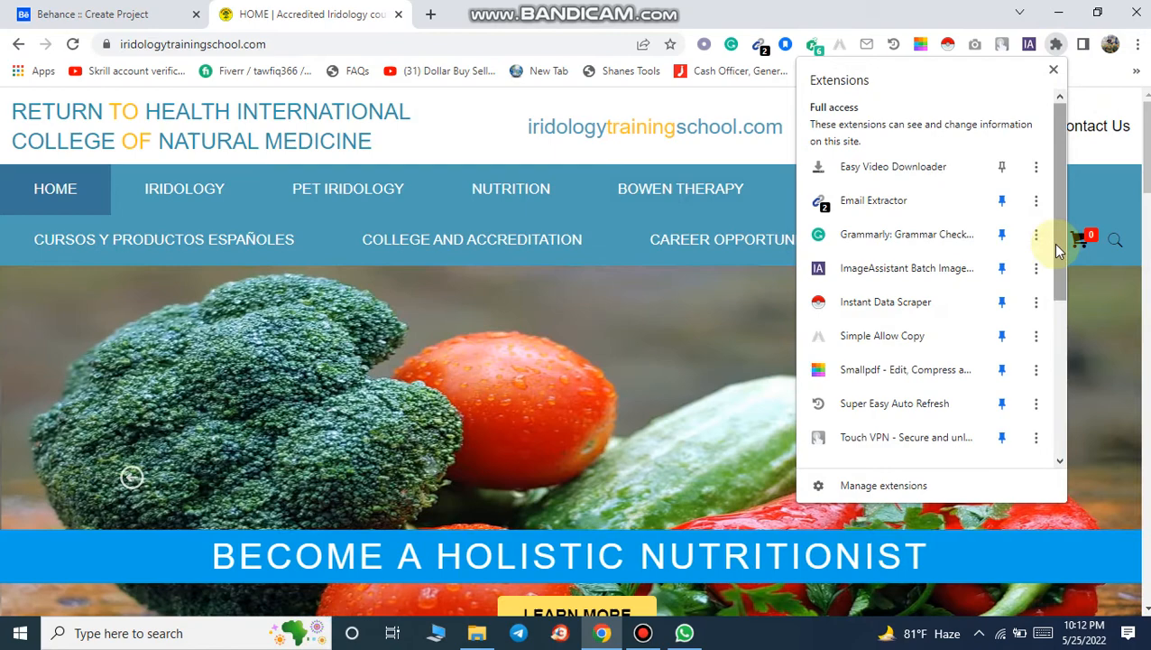
drag(1057, 251, 1055, 339)
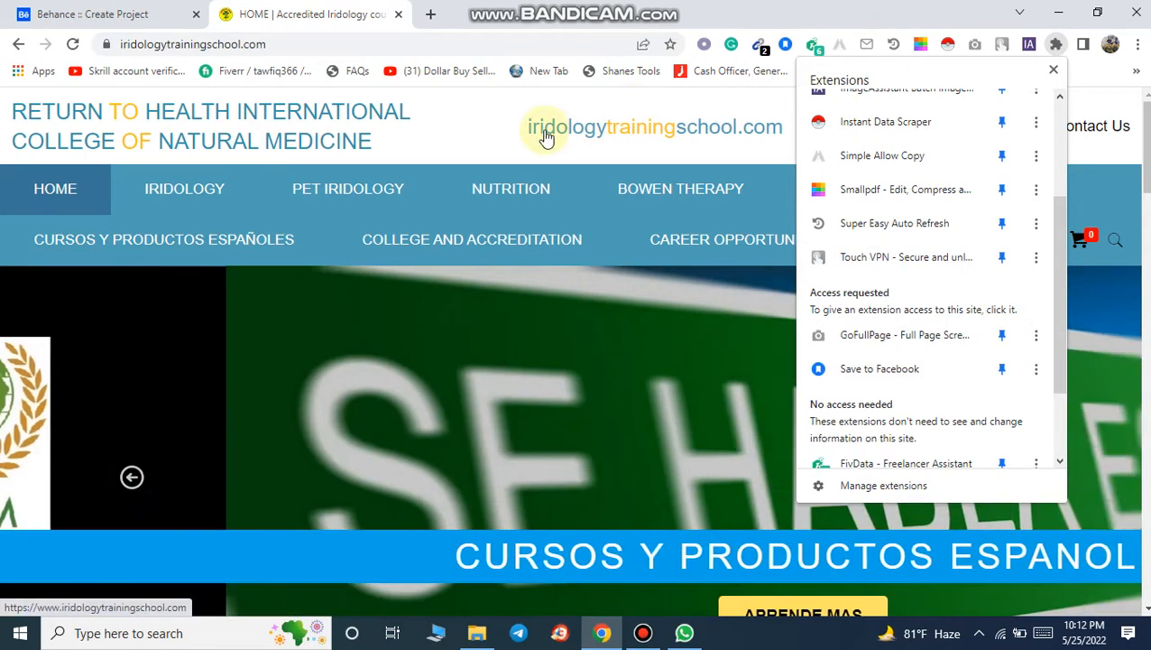
click(496, 144)
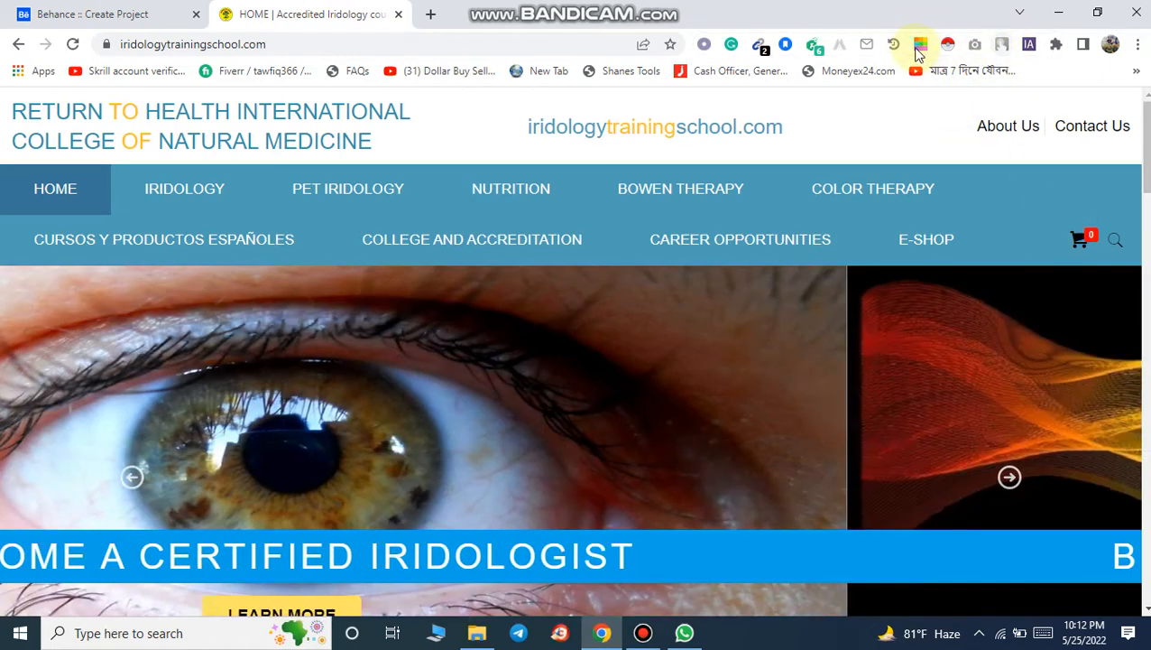
mouse_move(907, 302)
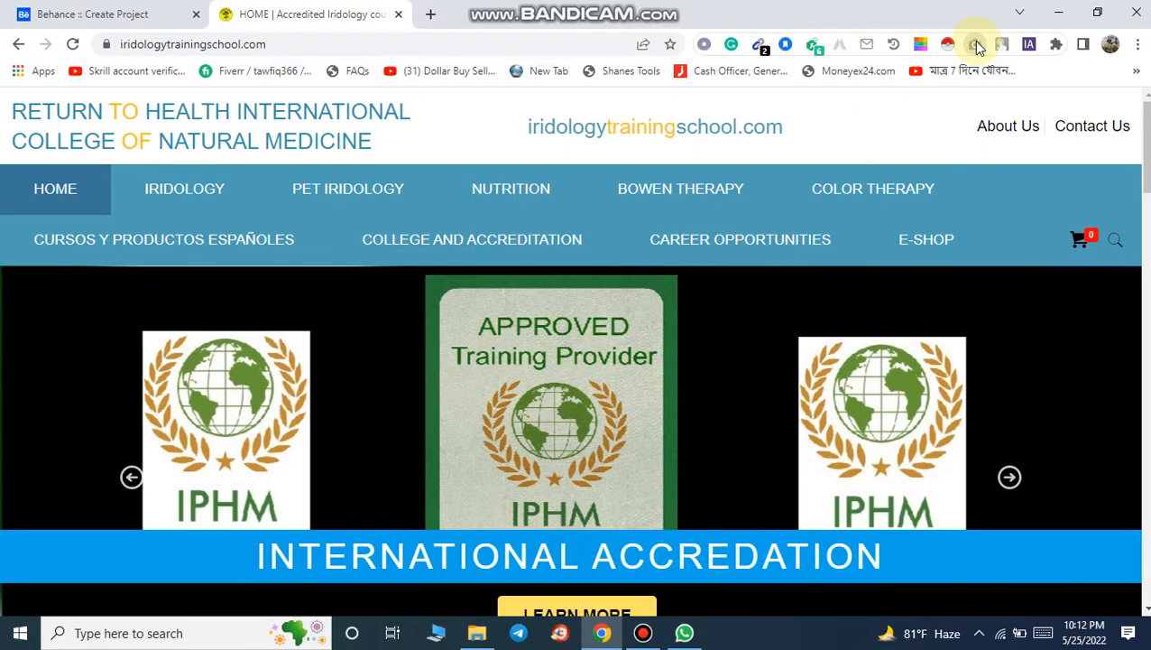
click(977, 45)
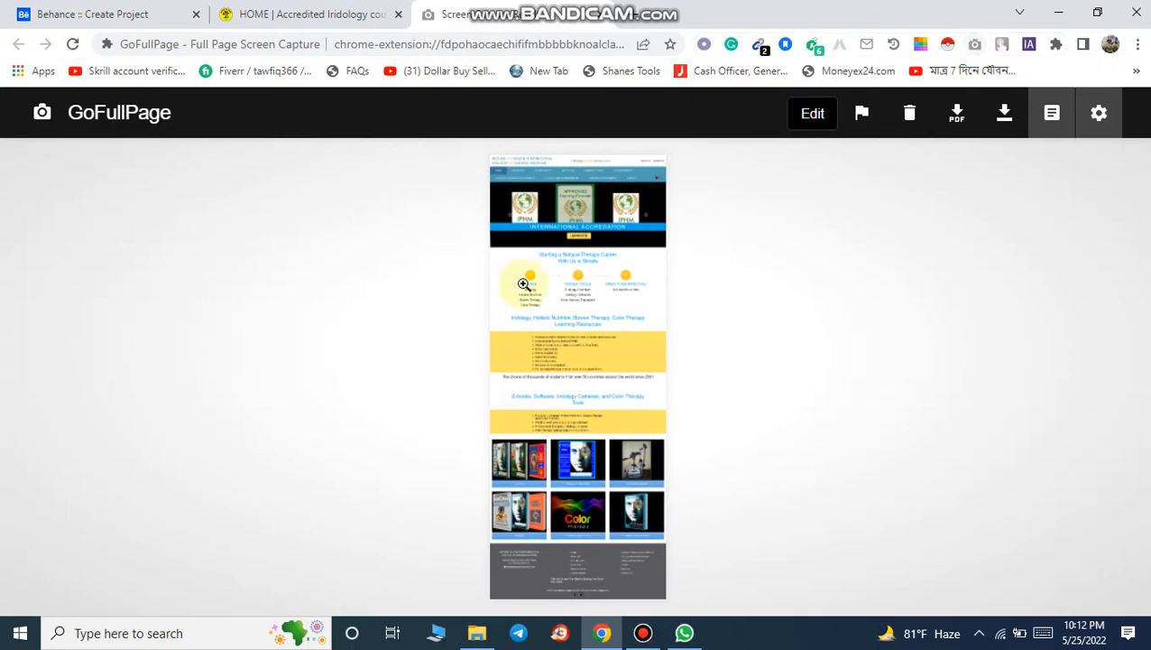
Step: Scroll through the full-page capture to review the whole homepage screenshot
click(524, 245)
scroll(540, 227, up, 4)
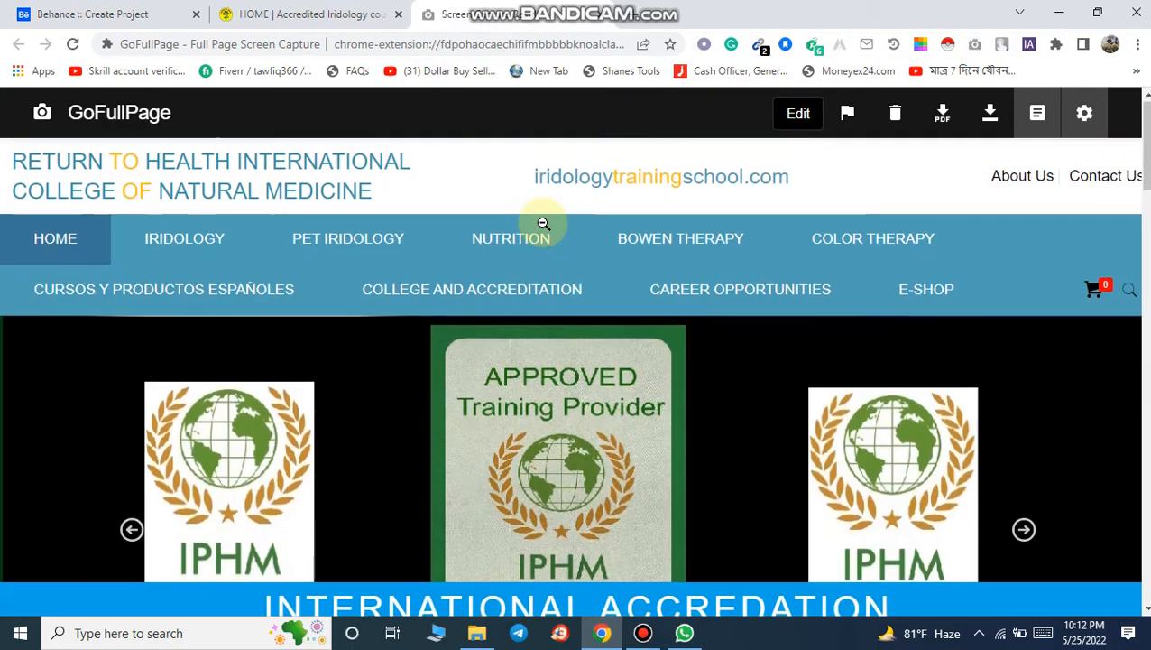
scroll(542, 225, down, 9)
scroll(543, 224, down, 15)
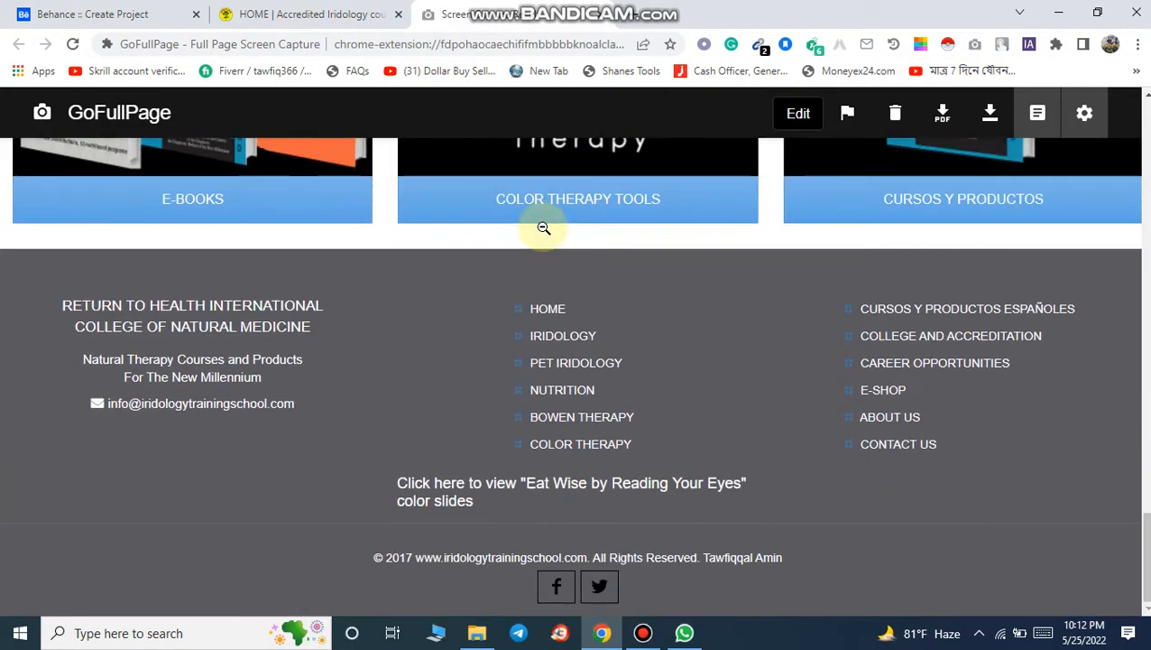
scroll(543, 227, up, 20)
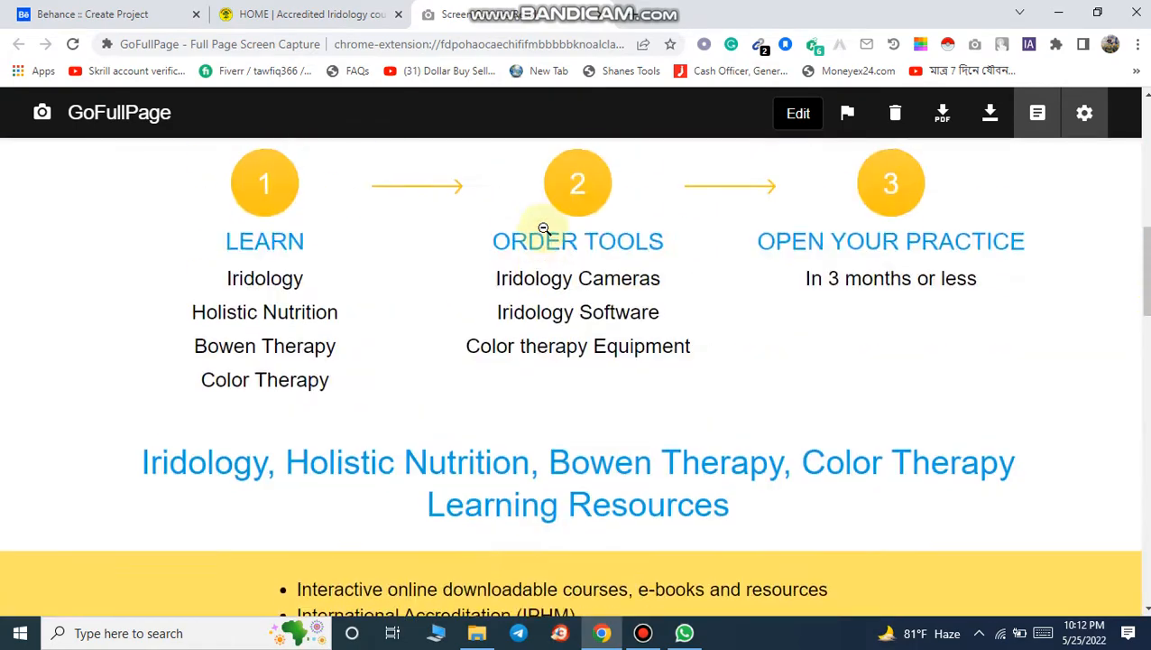
scroll(543, 227, up, 2)
scroll(542, 230, down, 4)
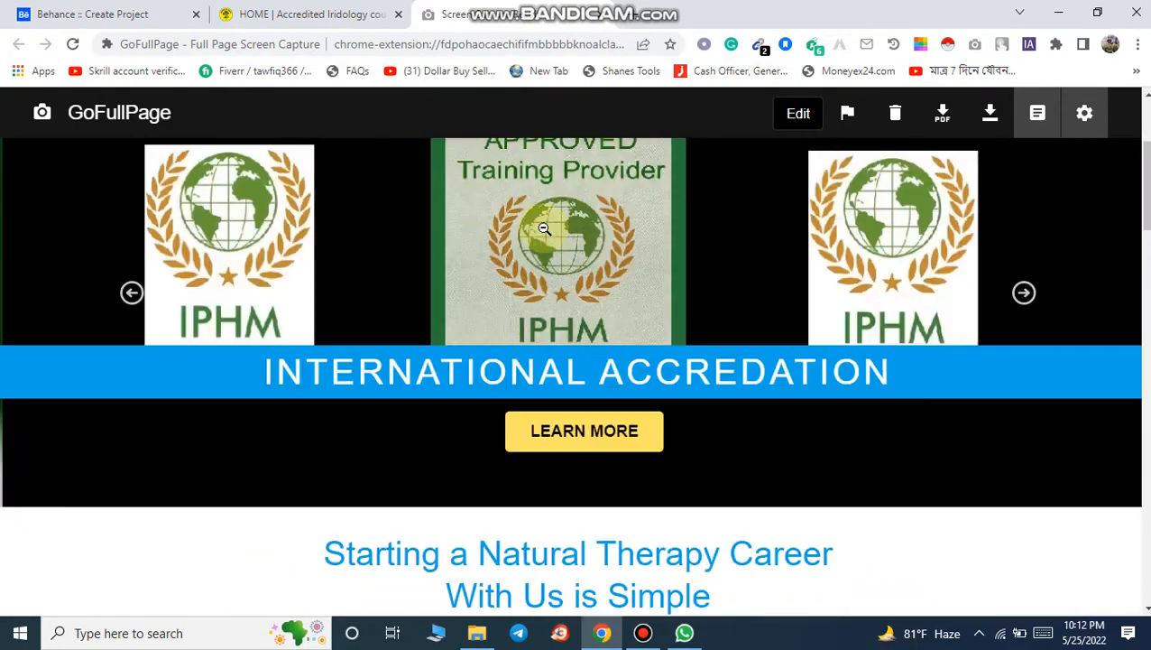
scroll(542, 235, down, 1)
scroll(543, 235, up, 4)
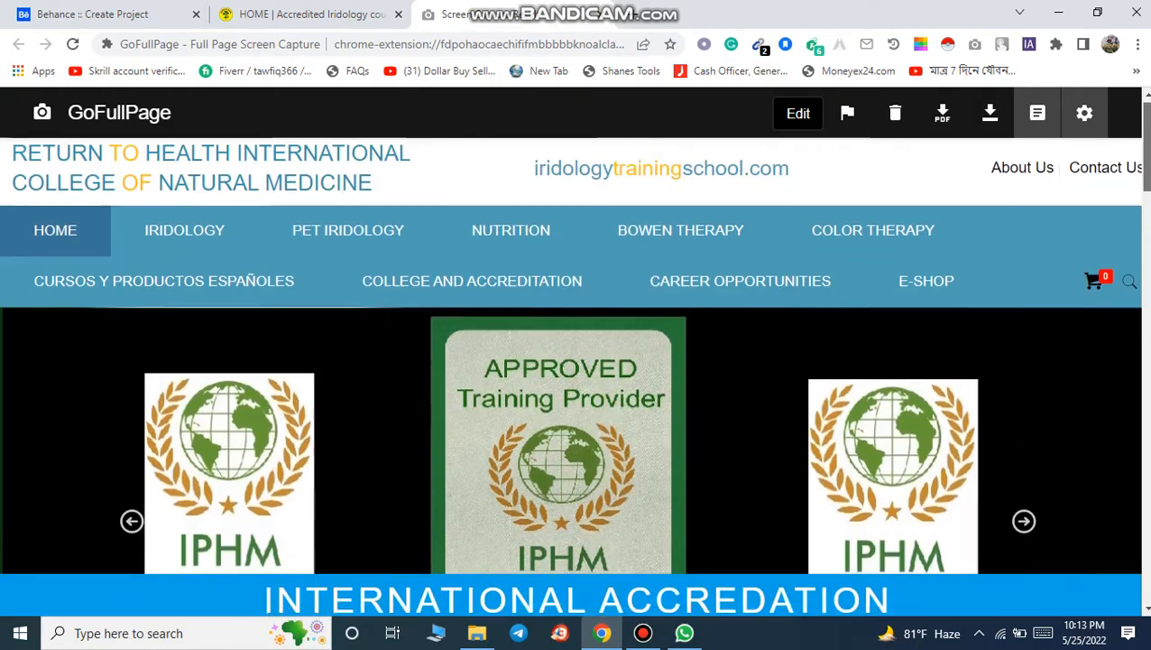
scroll(542, 236, down, 8)
scroll(575, 377, down, 10)
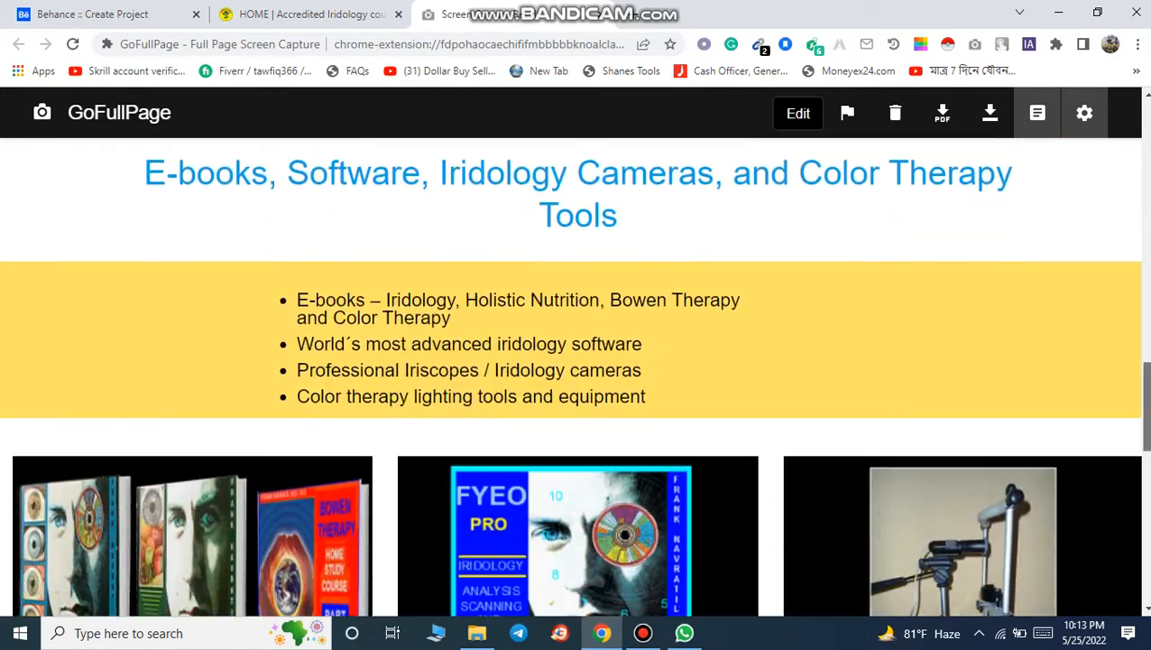
scroll(576, 377, down, 7)
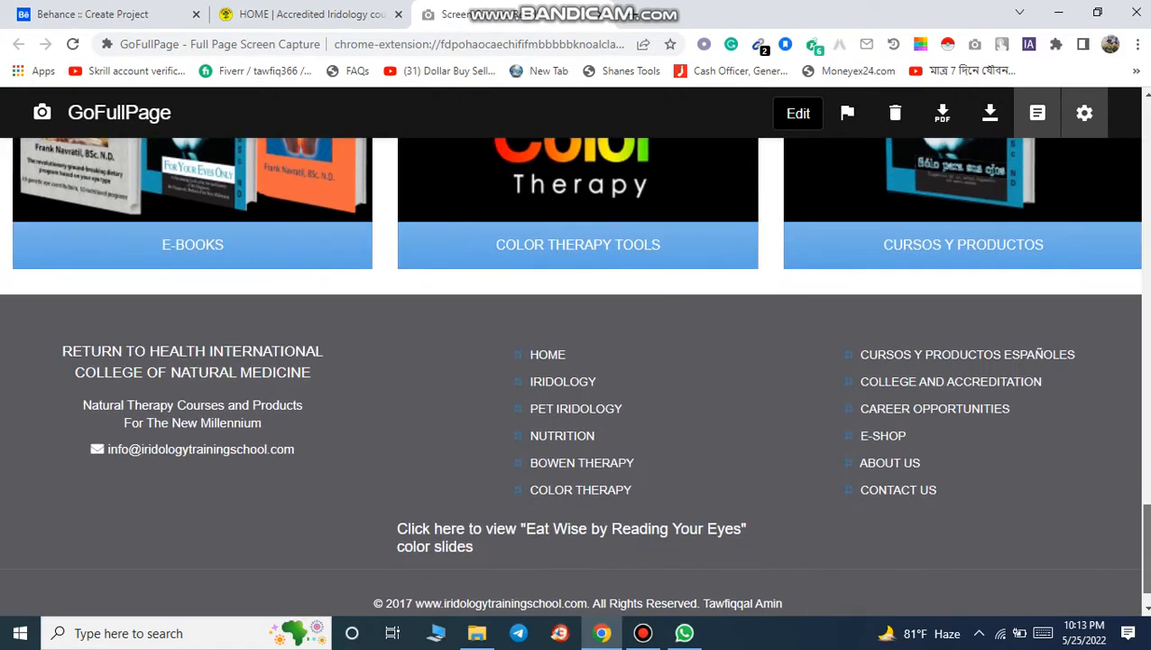
scroll(688, 513, up, 20)
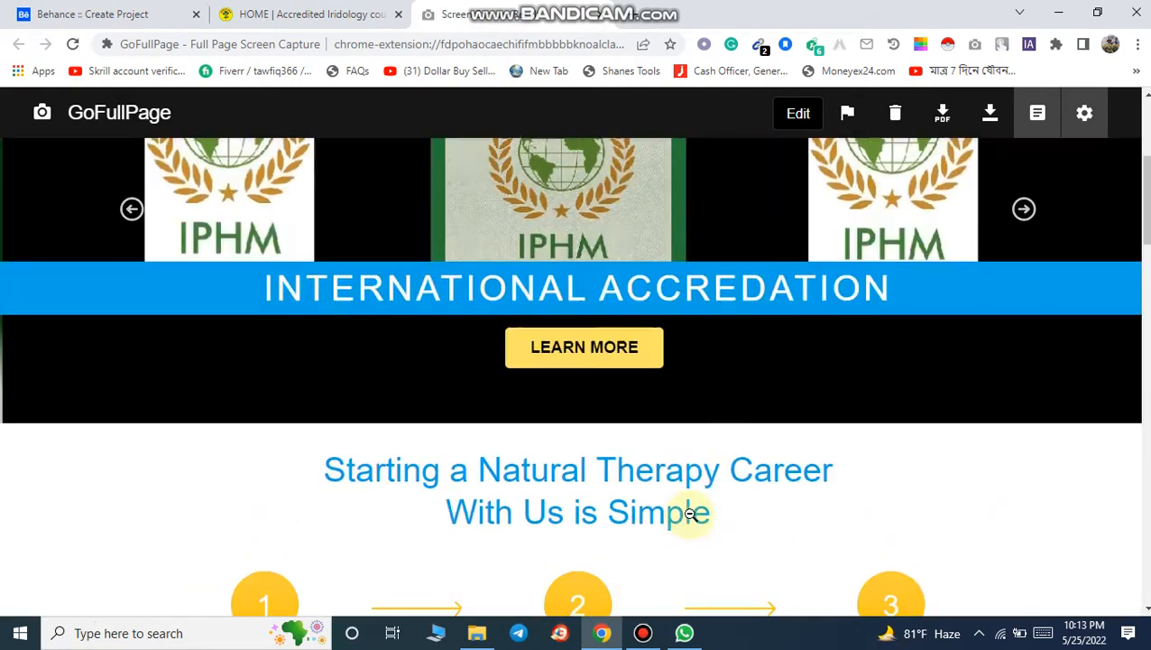
scroll(688, 513, up, 3)
Step: Save the captured screenshot as an image named idrolozy.png in Downloads
right_click(341, 300)
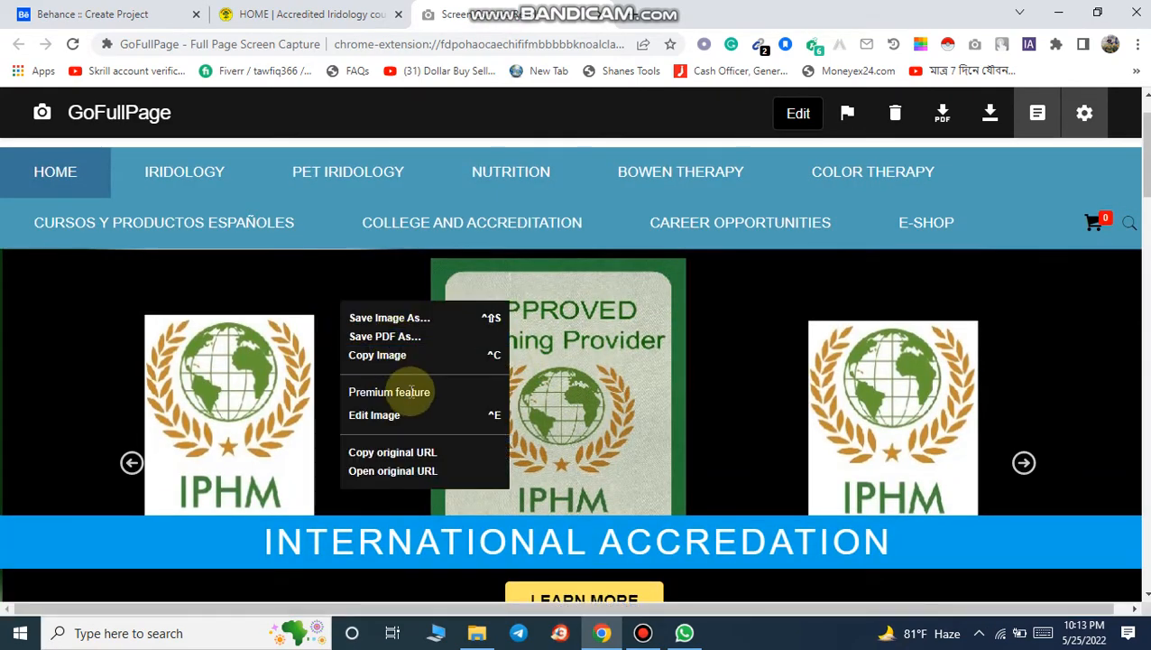
click(406, 321)
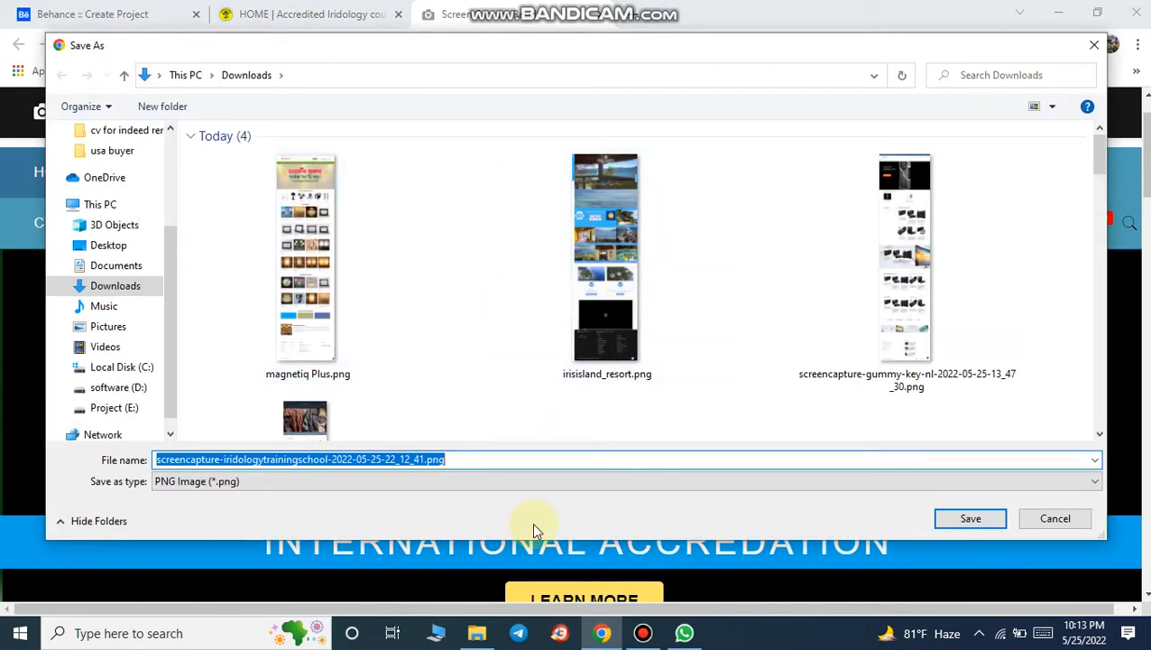
text(i)
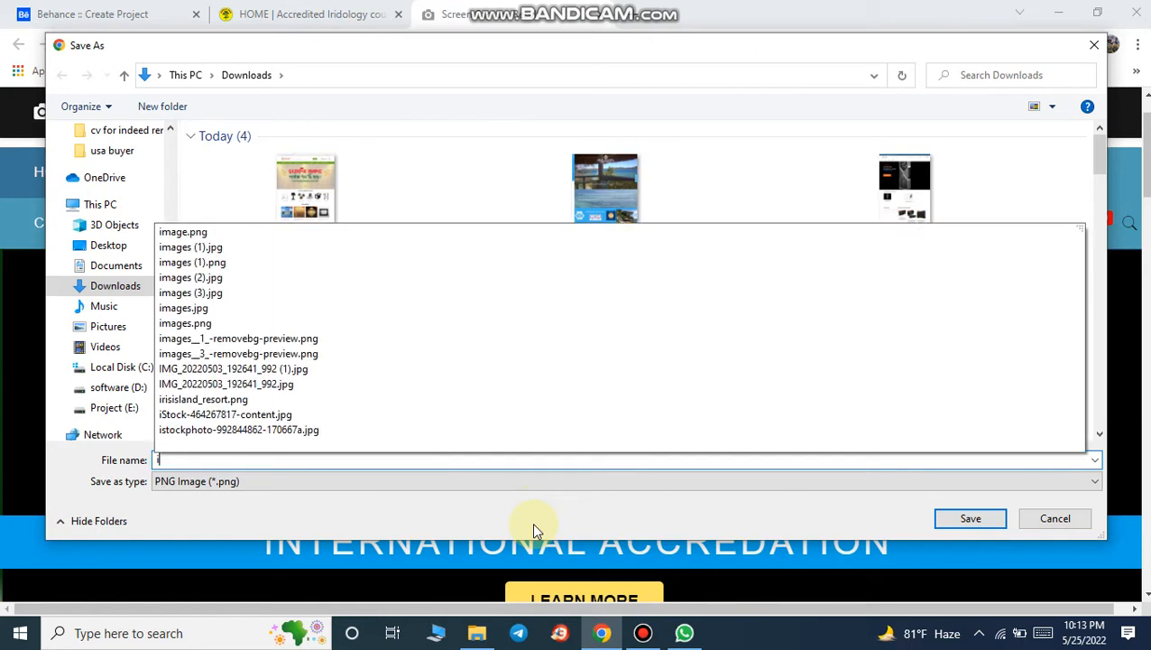
text(drolozy)
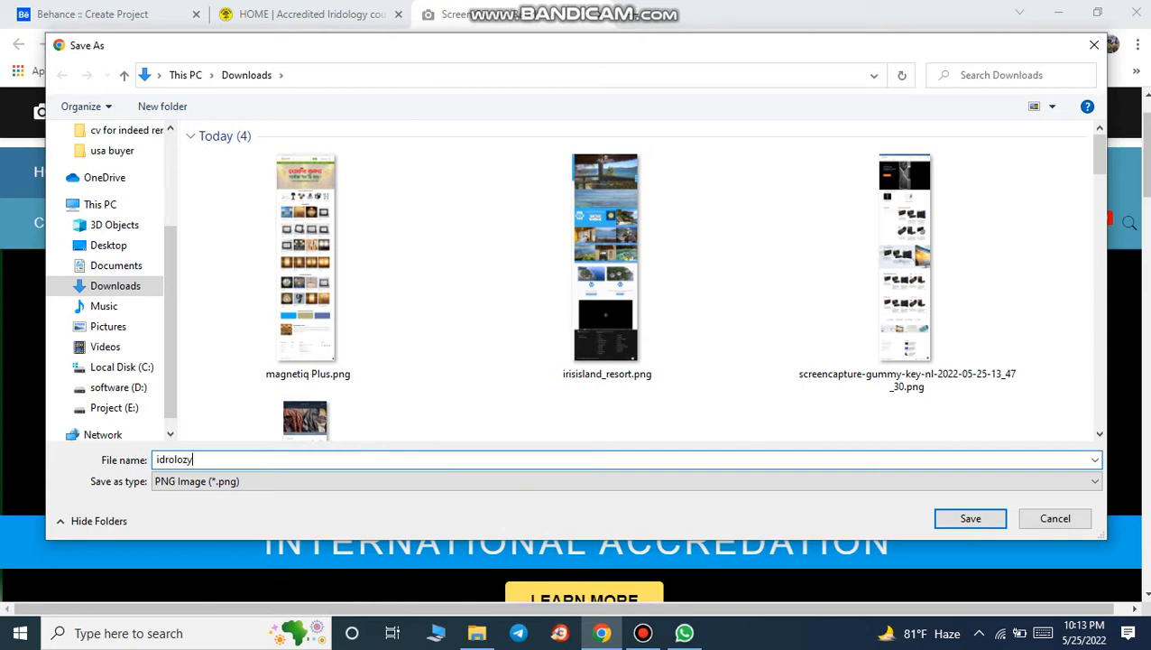
key(Return)
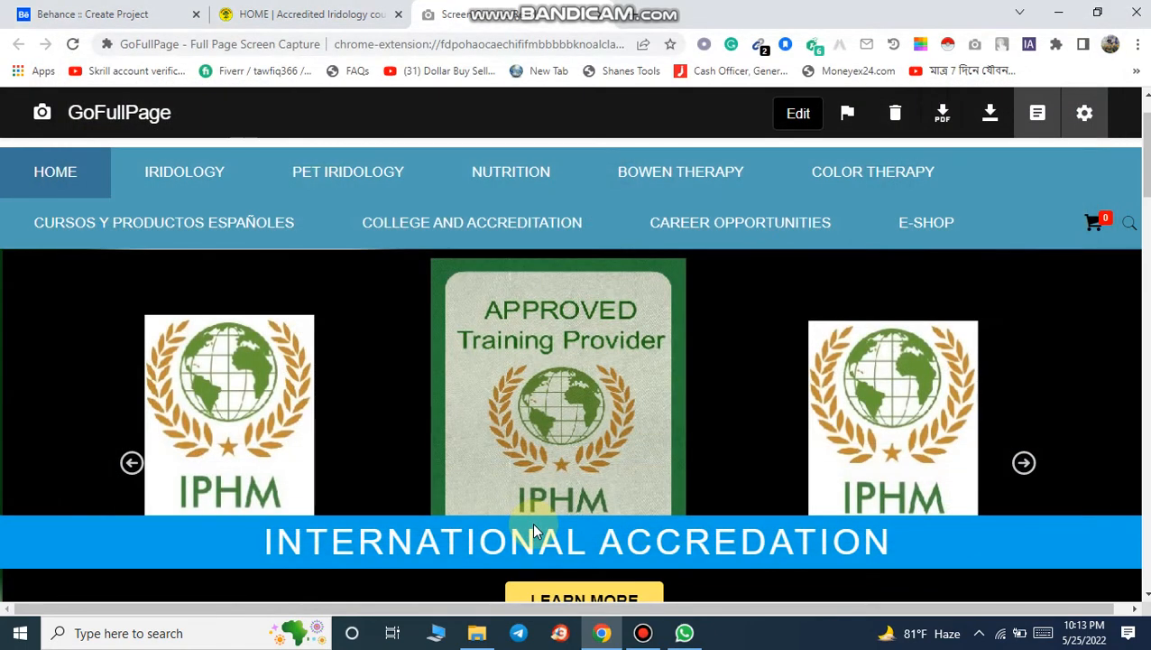
Step: Add the idrolozy.png screenshot as an image to the Behance project and scroll through it
click(11, 10)
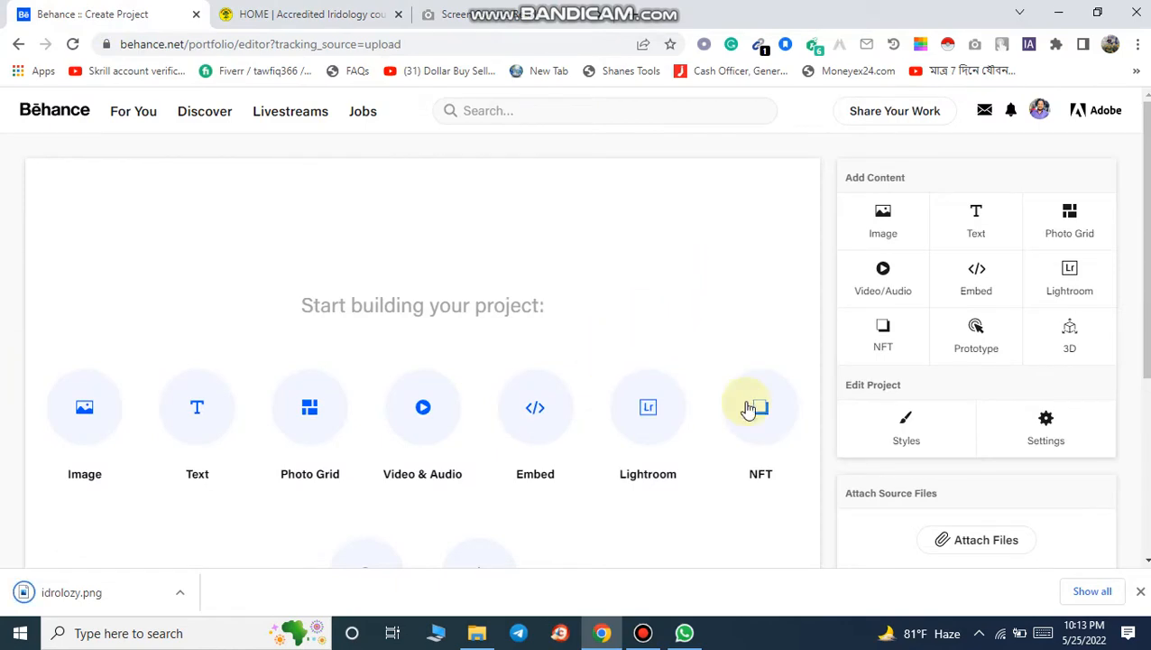
click(643, 632)
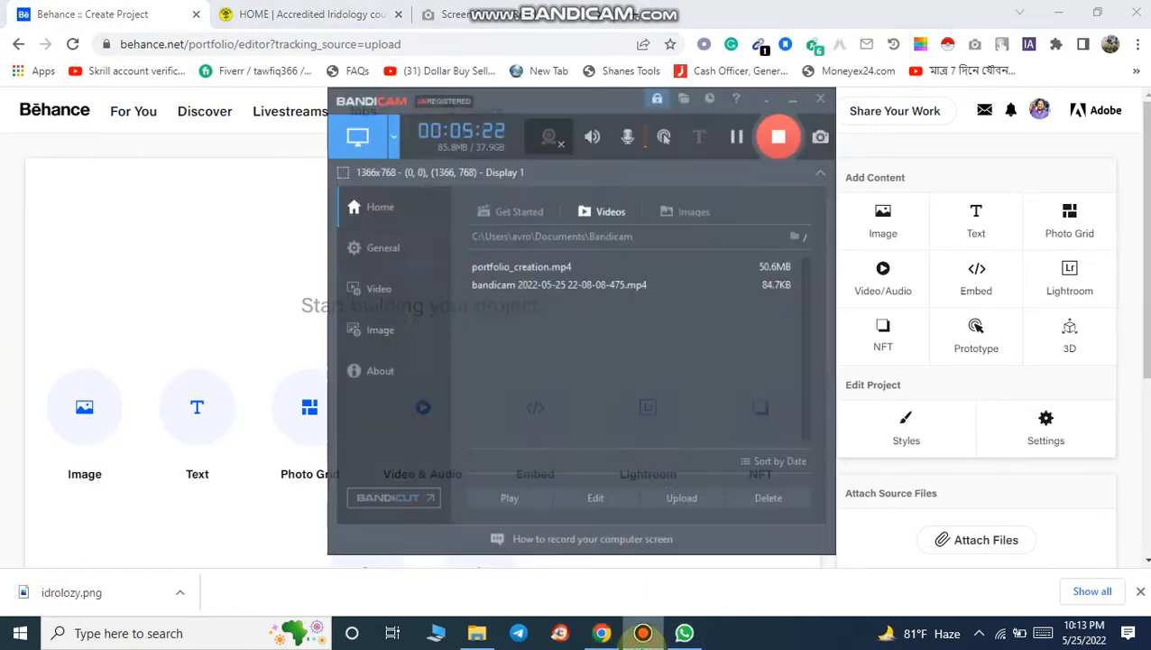
click(642, 633)
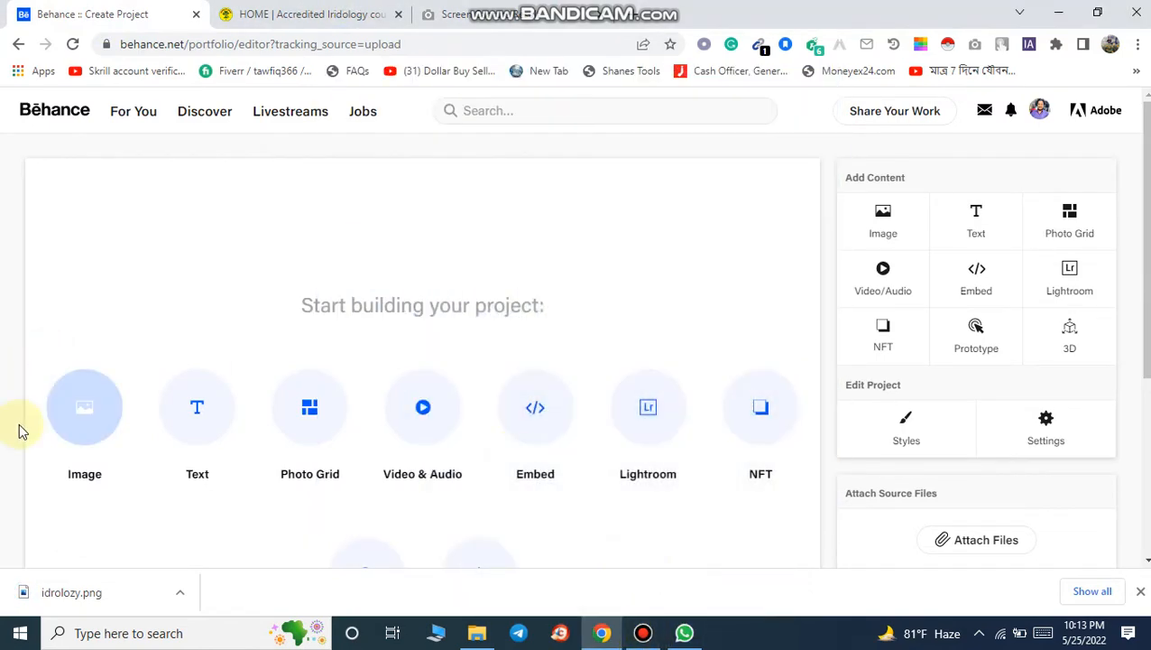
click(84, 411)
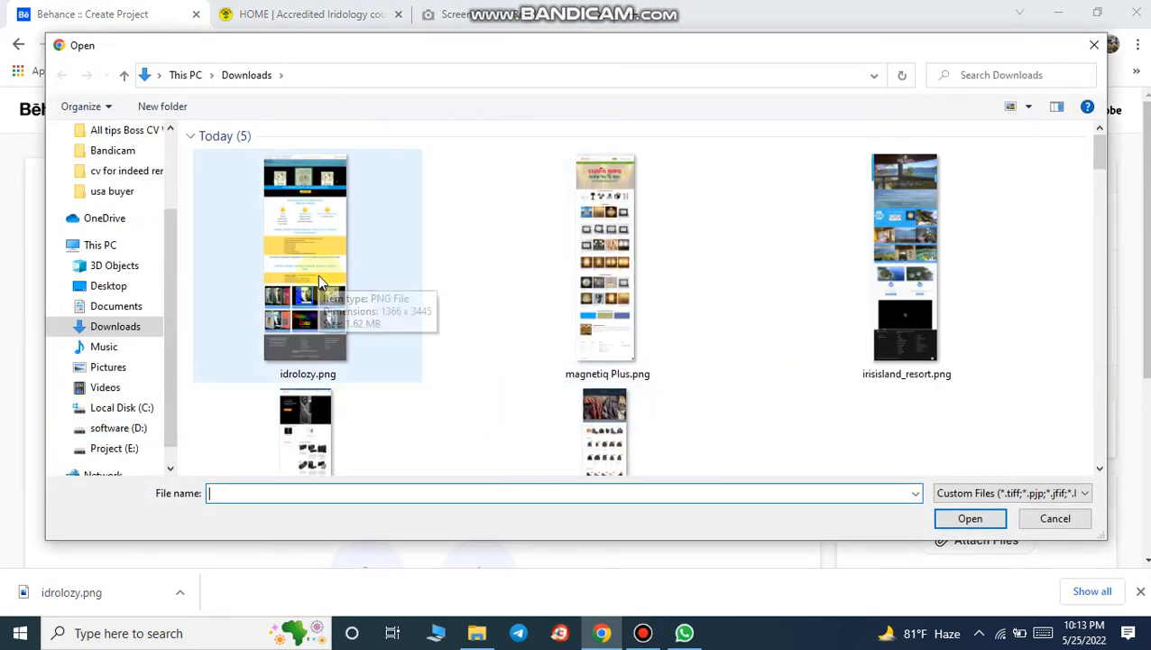
double_click(357, 282)
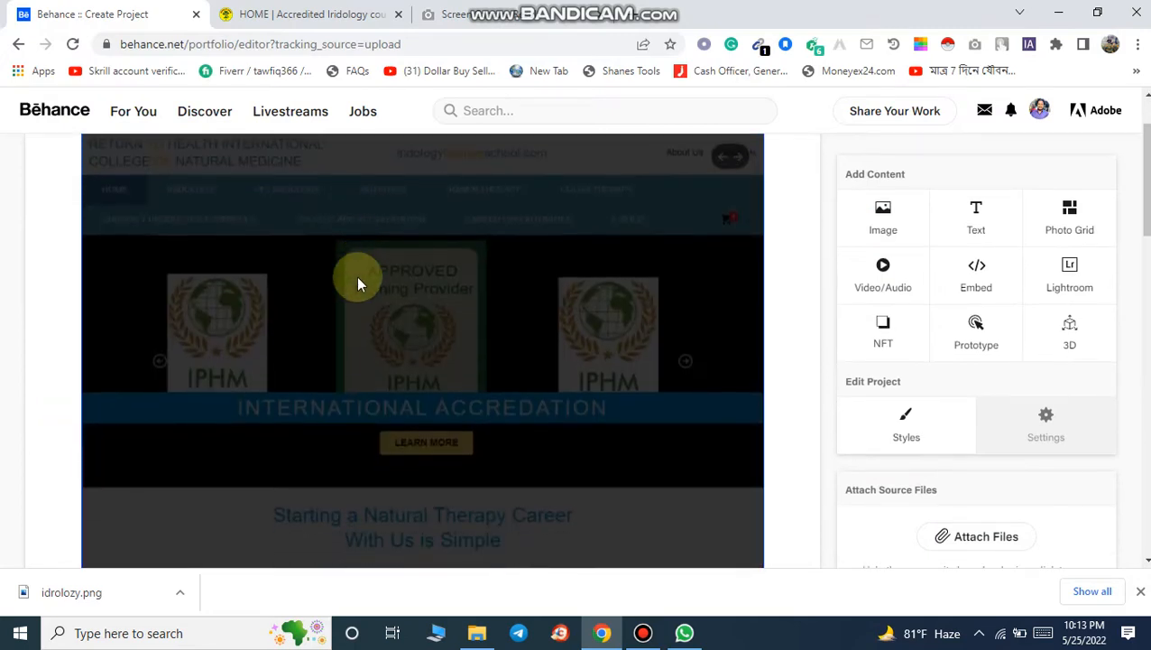
scroll(730, 415, down, 4)
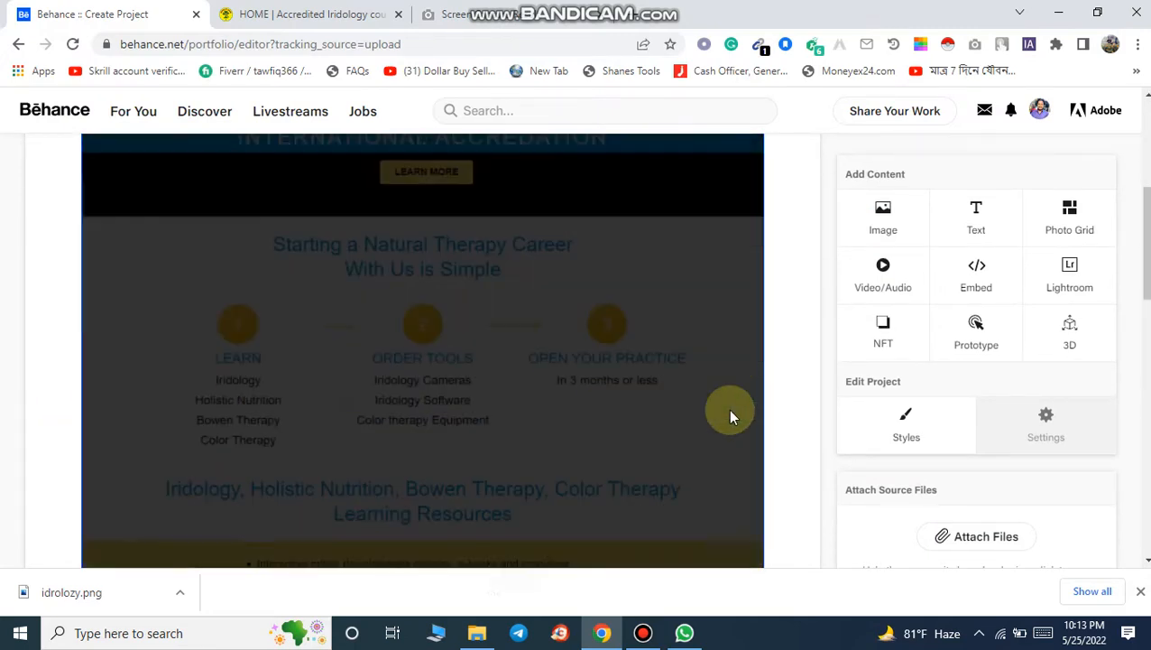
scroll(730, 415, up, 4)
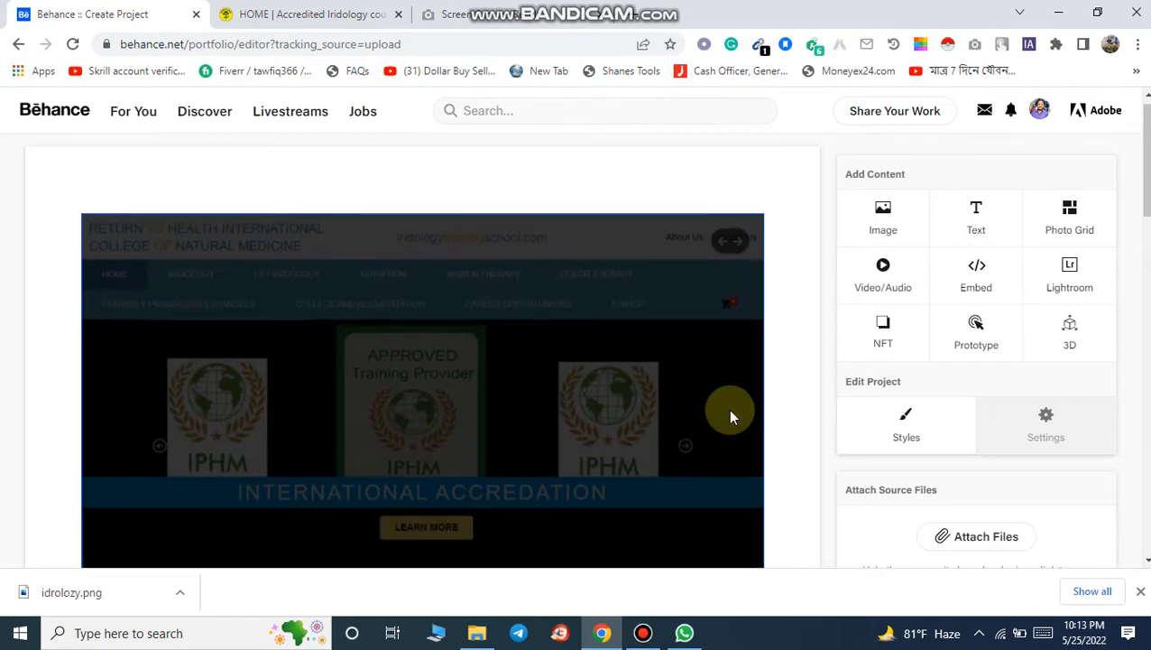
scroll(730, 415, down, 1)
scroll(730, 415, down, 4)
scroll(730, 415, down, 4)
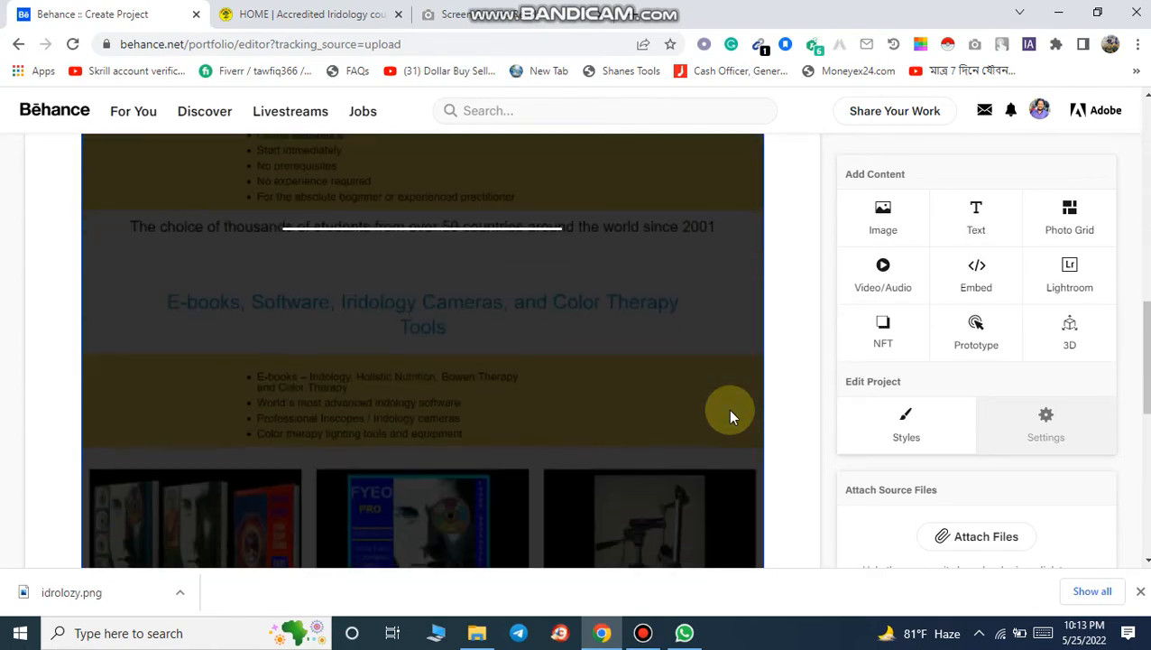
scroll(731, 416, up, 10)
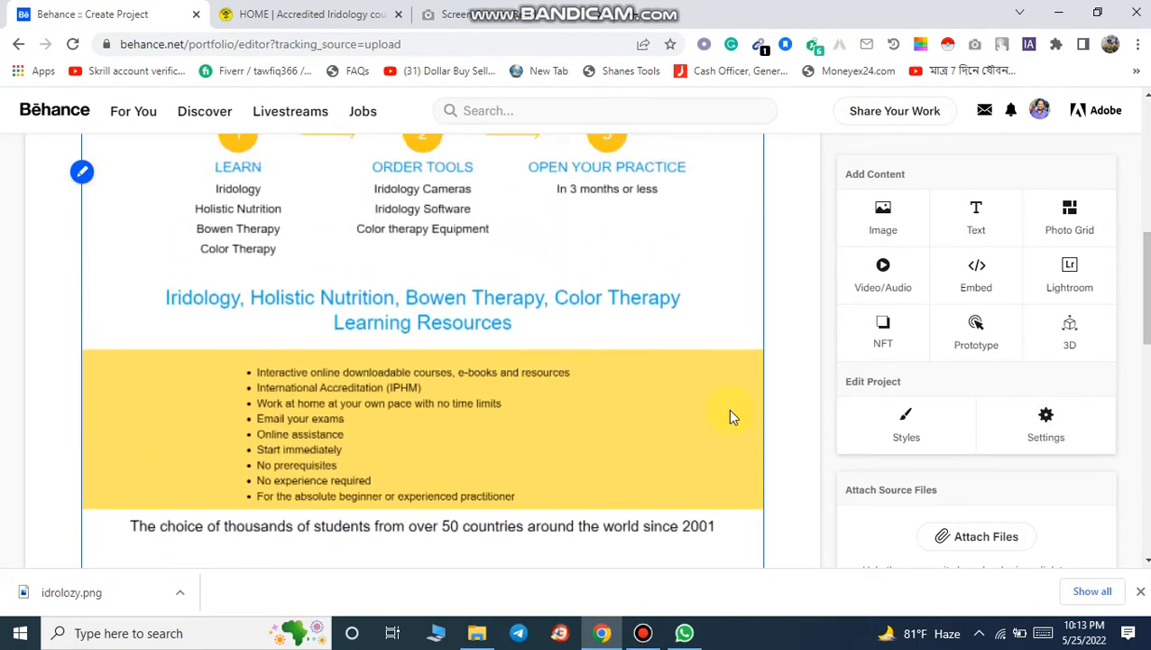
scroll(731, 416, down, 15)
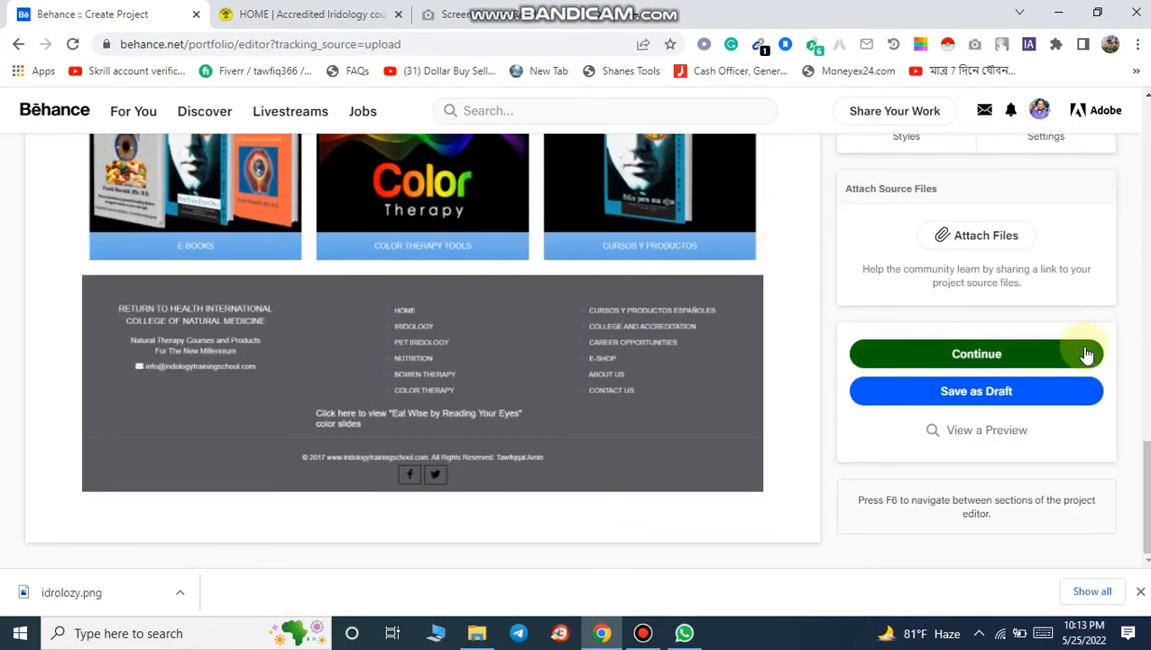
Step: Continue to the publish settings and enter the project title WordPress Online Training Website Creation
click(963, 357)
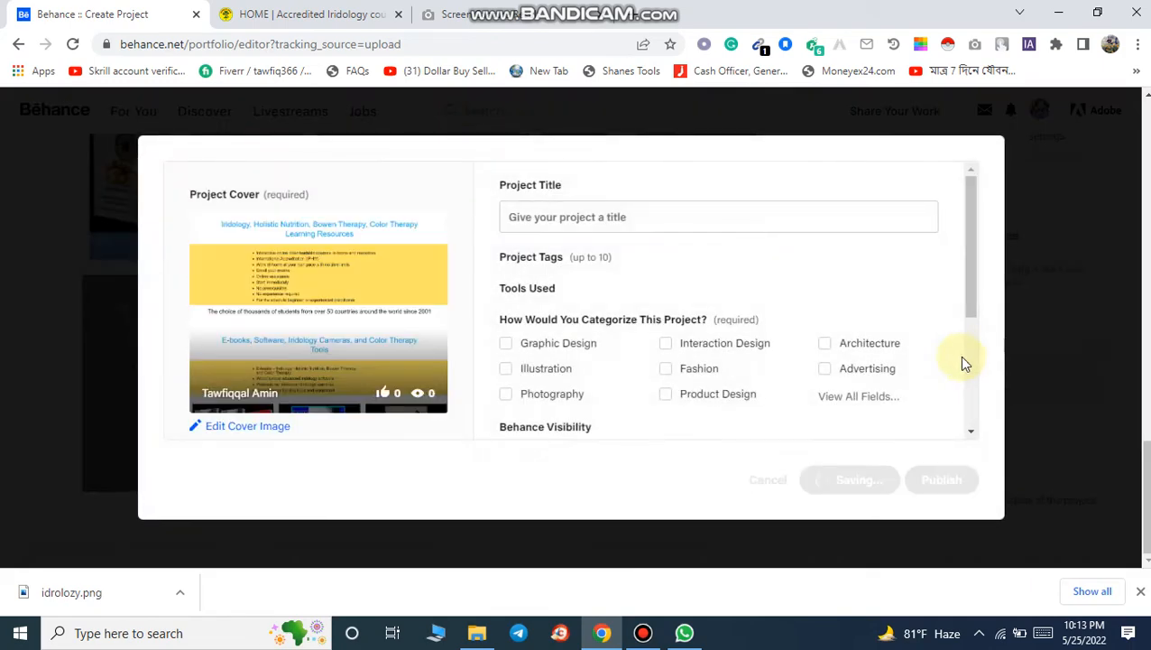
click(609, 215)
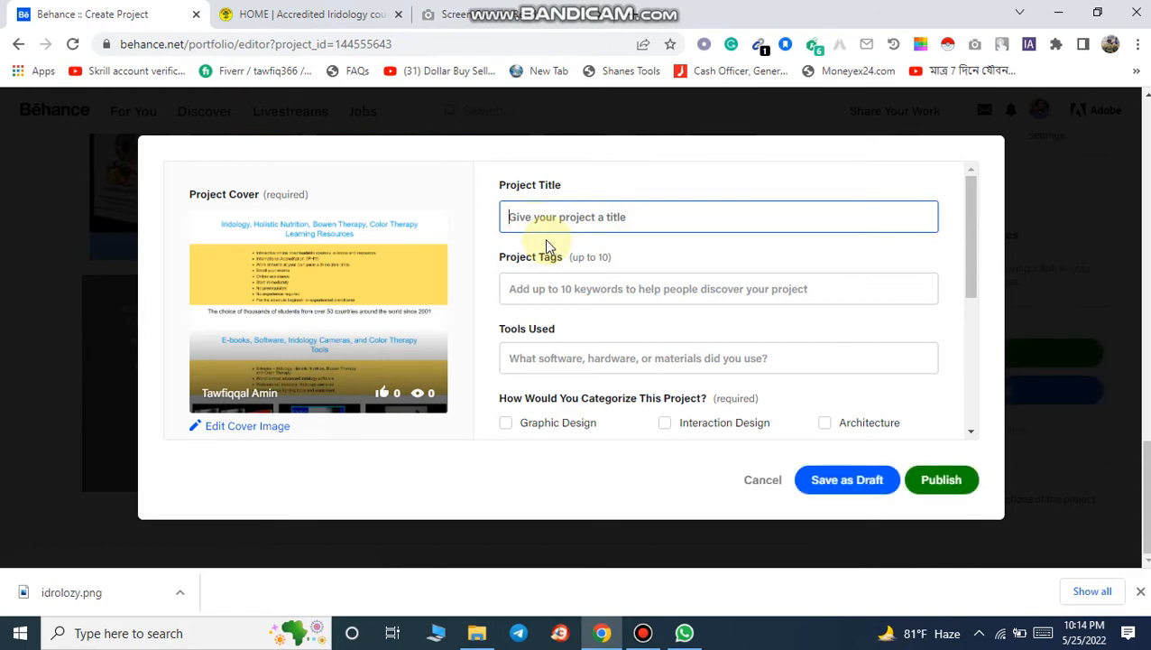
click(366, 10)
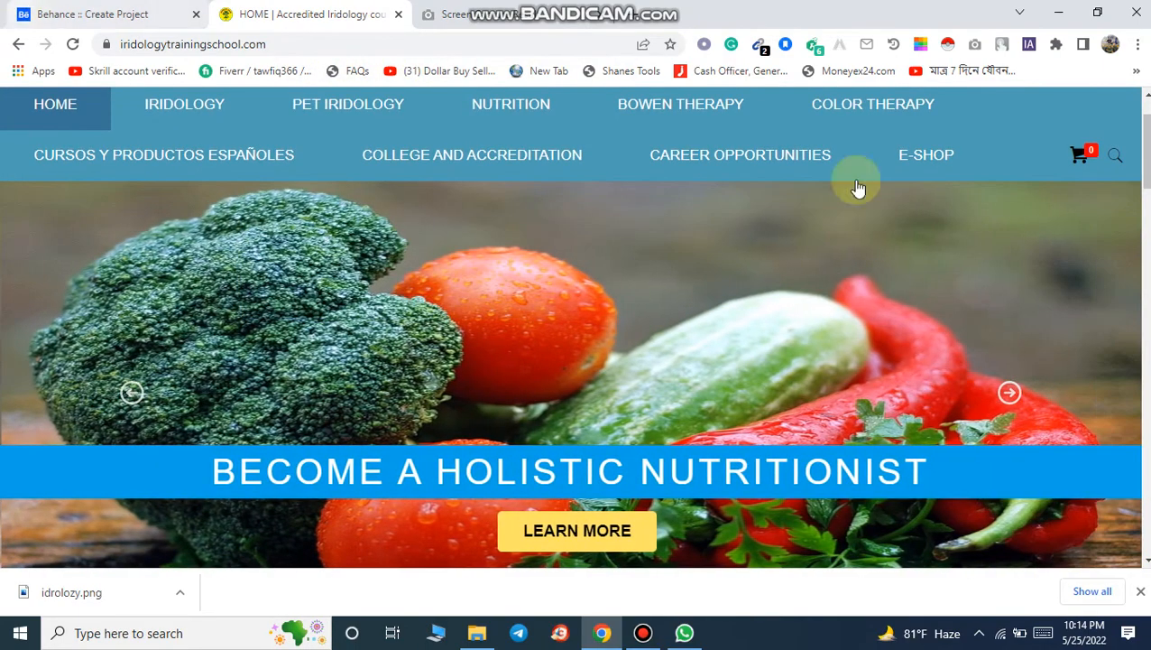
scroll(1141, 269, down, 4)
scroll(1141, 269, down, 10)
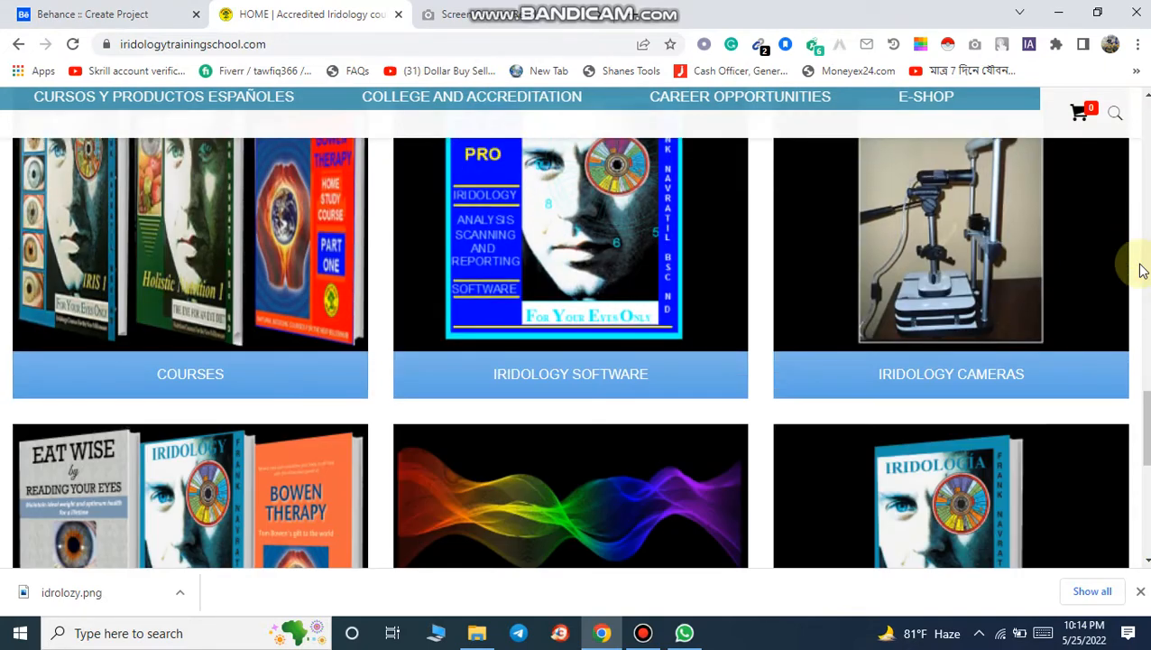
click(95, 14)
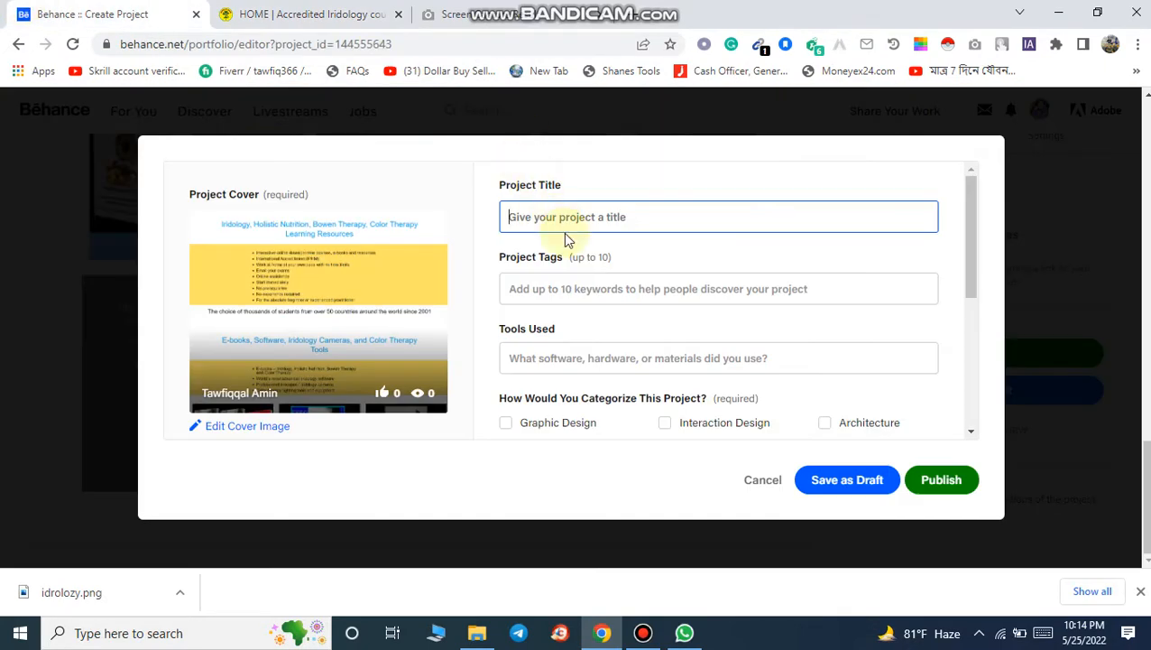
text(Onlin)
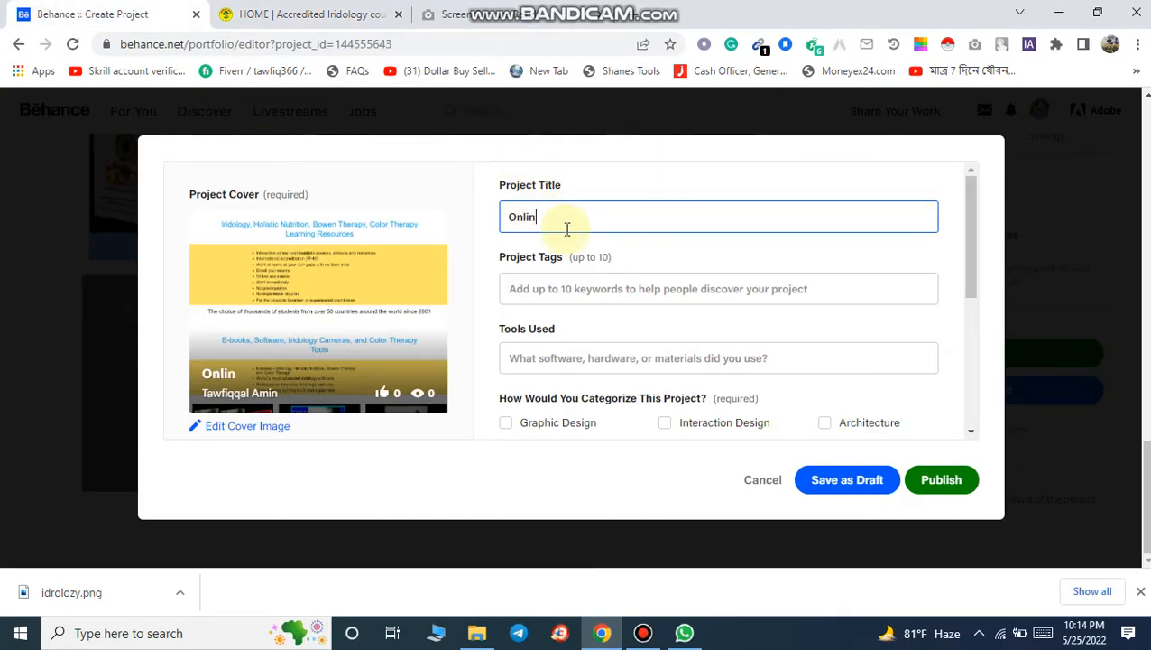
text(e Training)
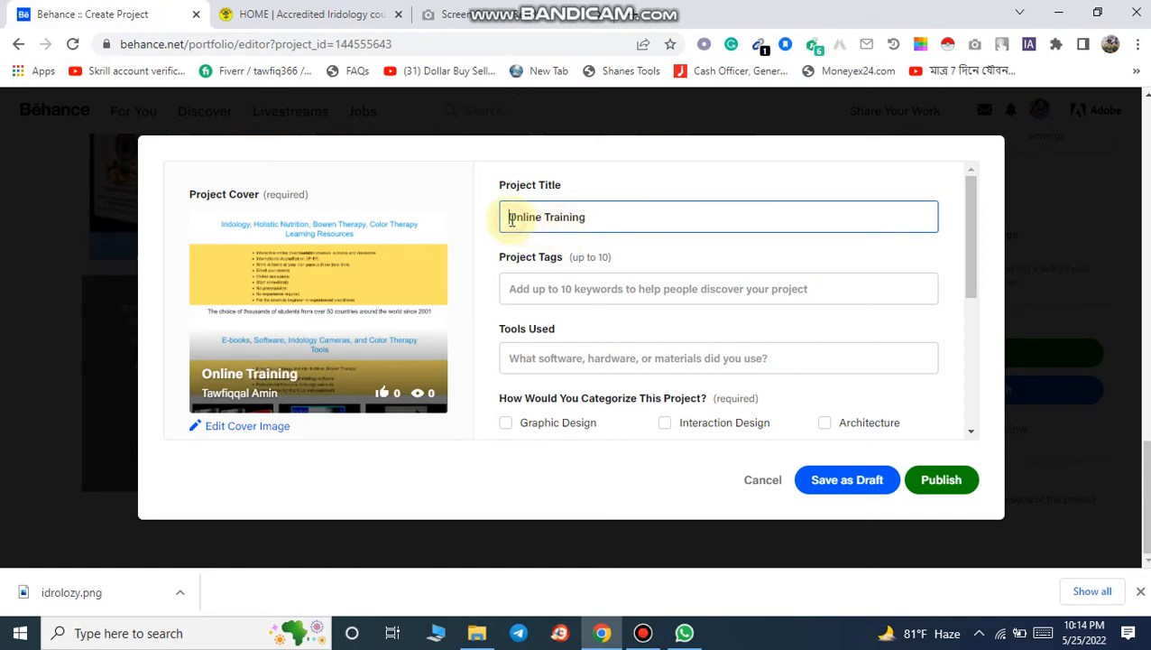
text(WordPress)
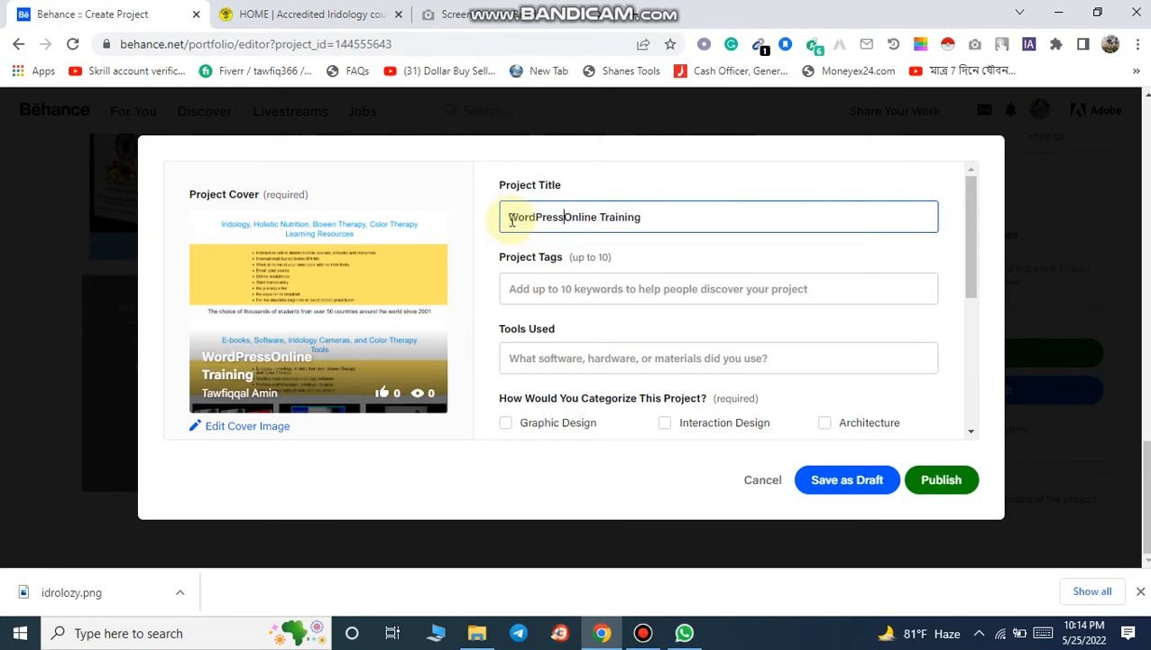
click(664, 213)
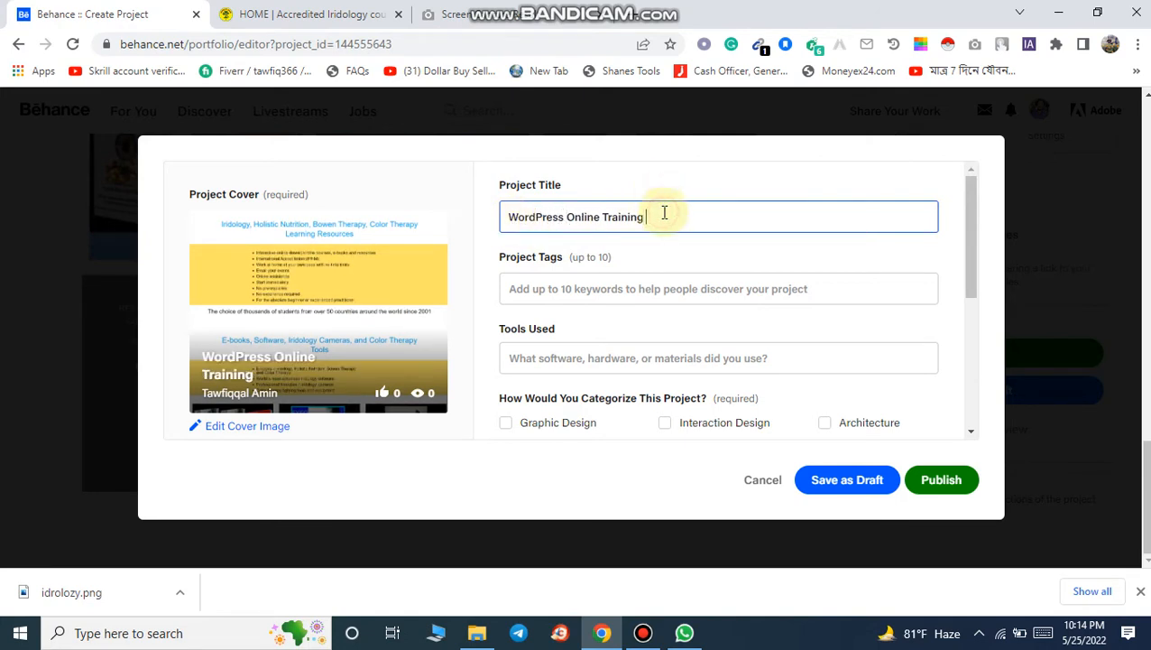
text(Website Creat)
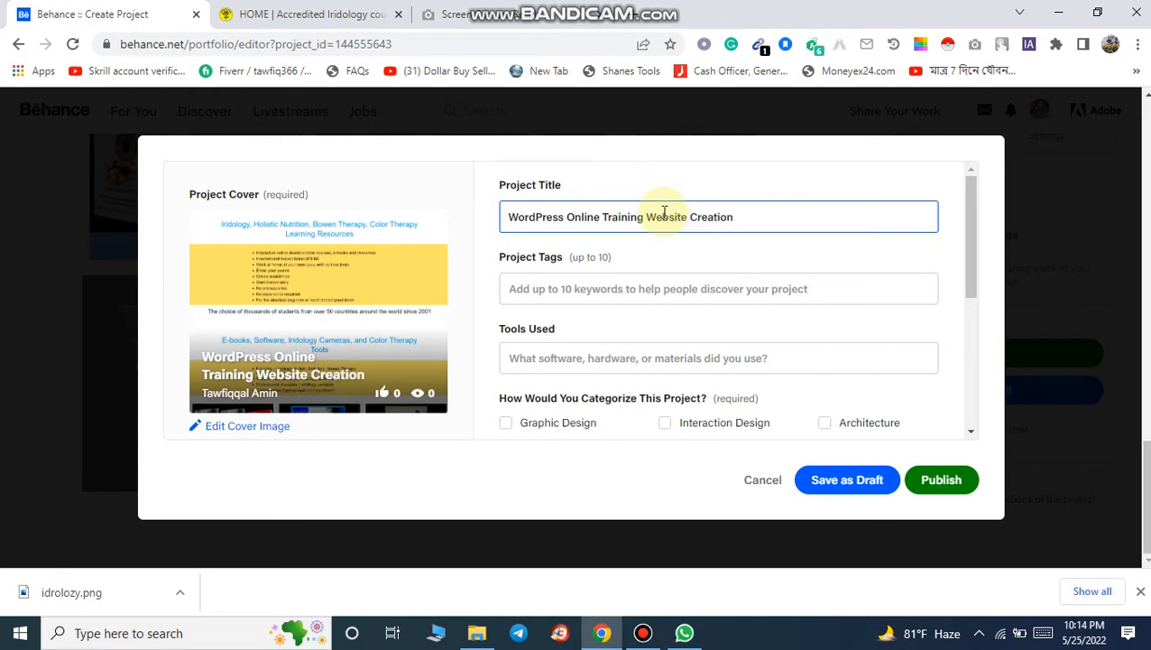
text(ion)
Step: Add the project tags WordPress, WordPress website and WordPres landing page from the tag suggestions
click(613, 285)
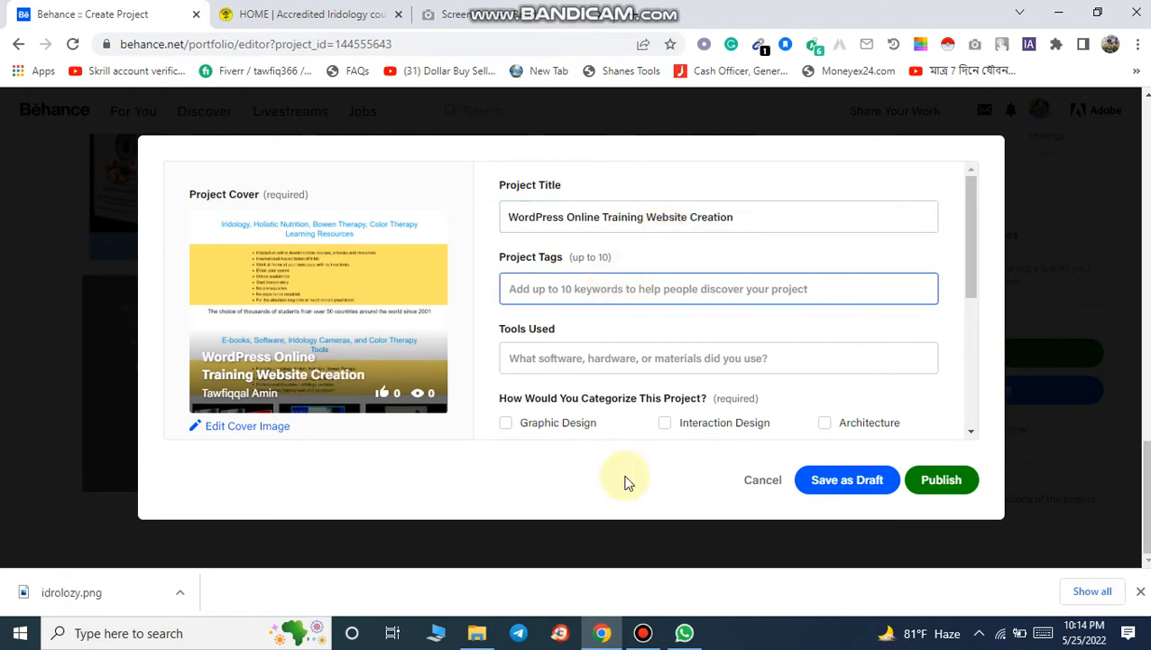
text(WordPress)
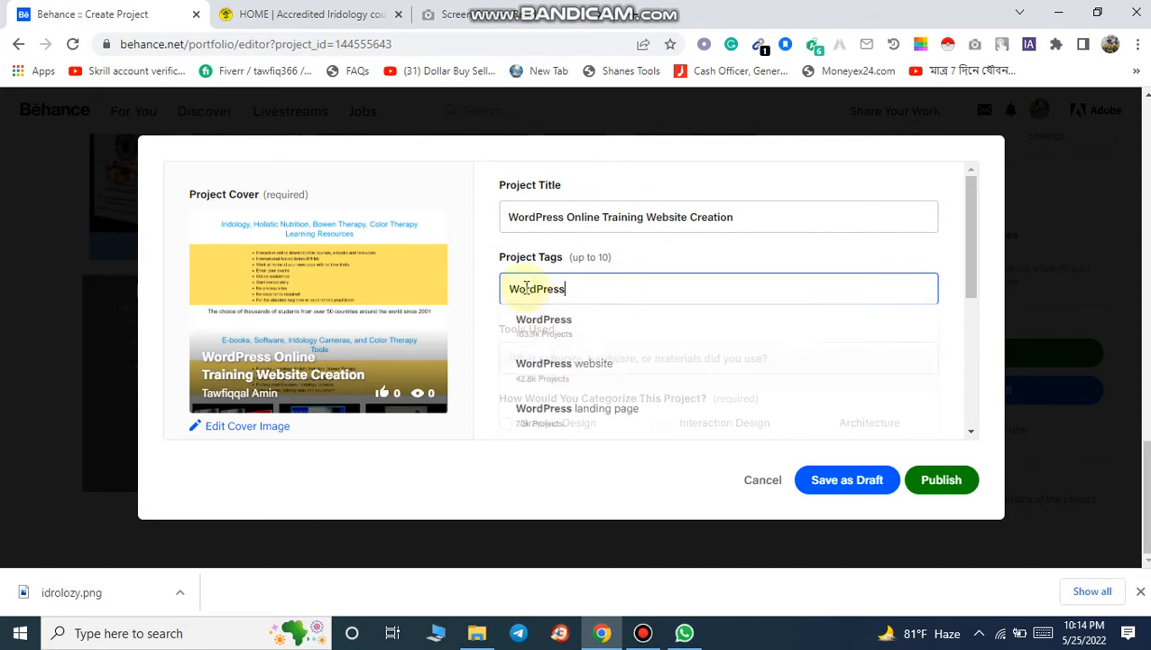
click(546, 329)
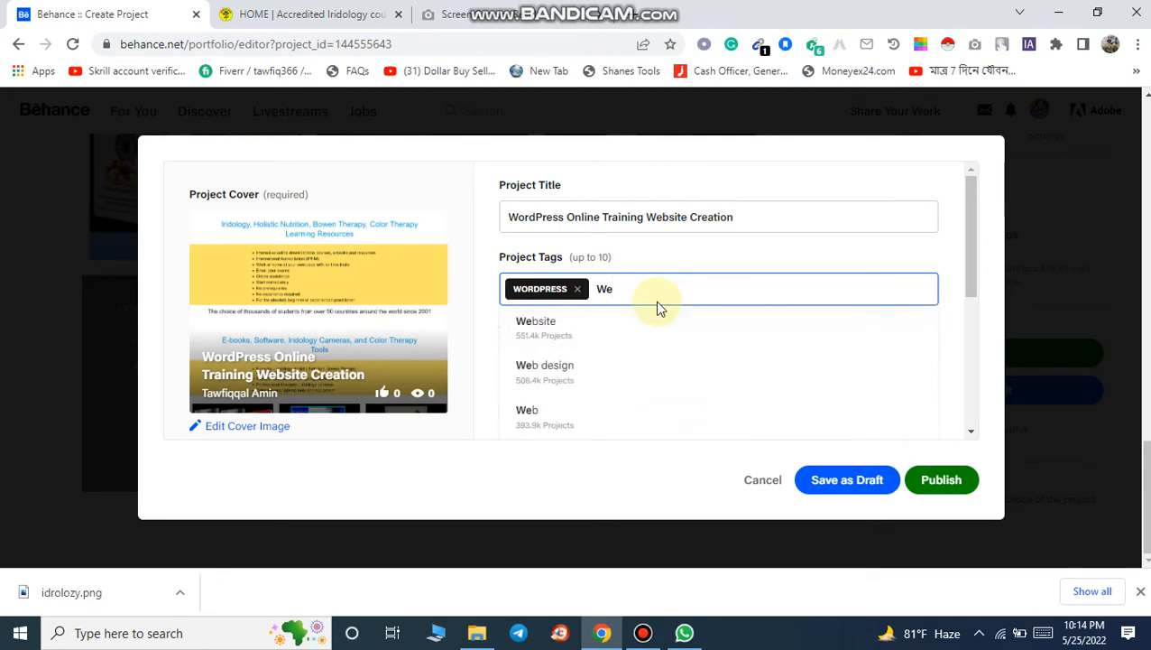
text(WordPress)
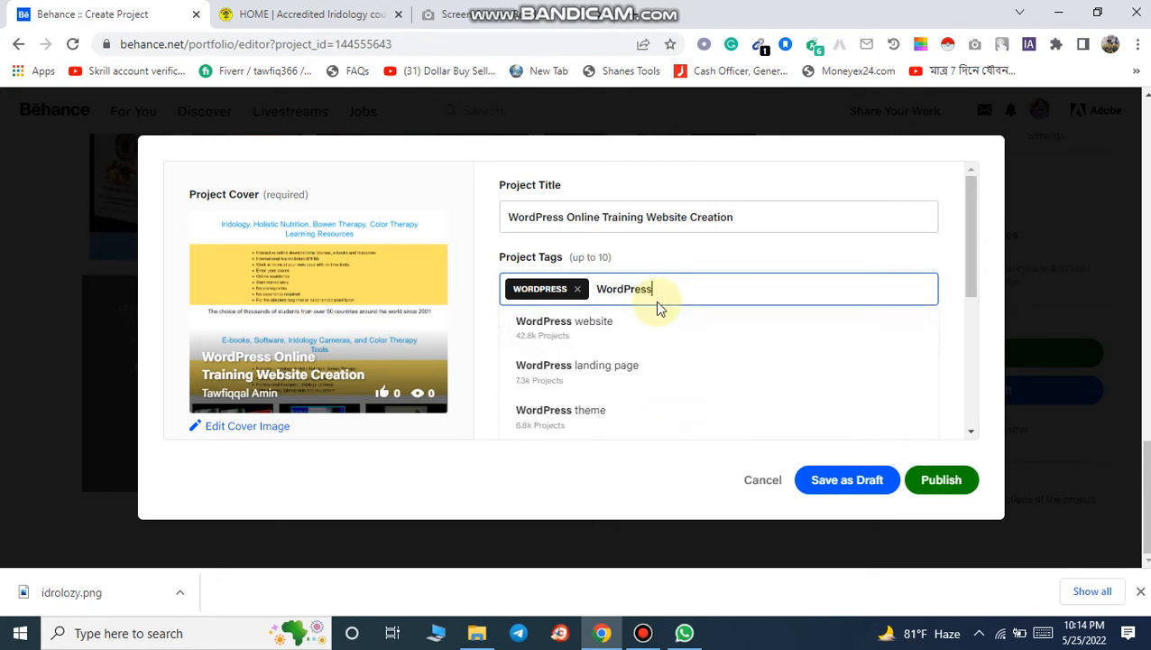
click(631, 322)
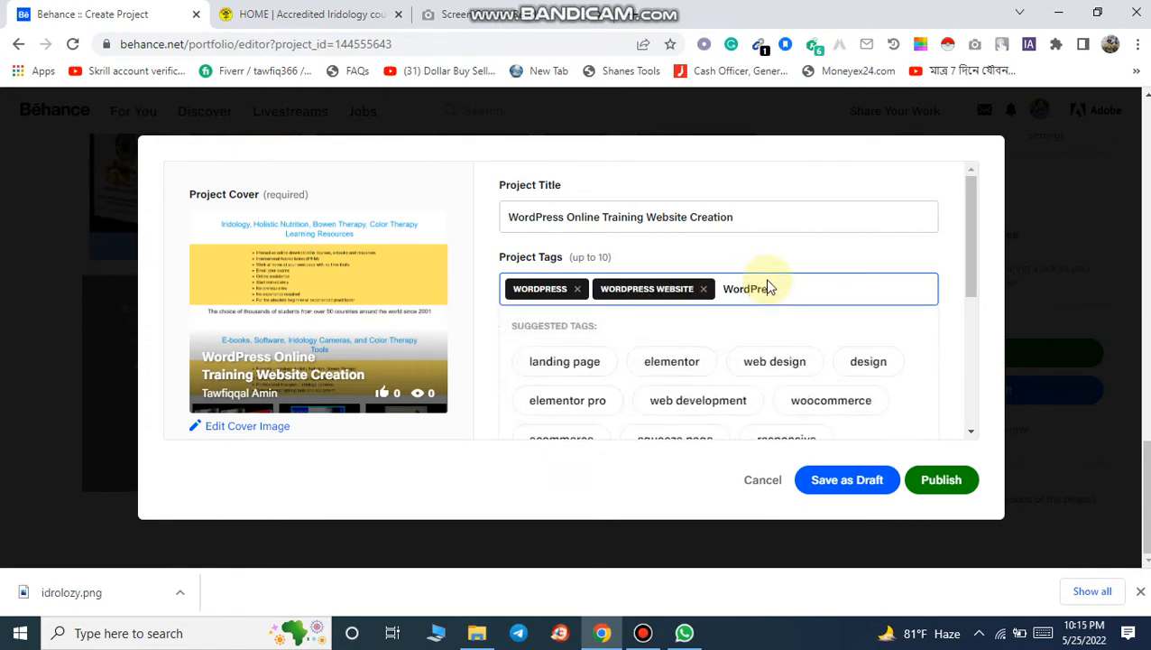
text(WordPres landing)
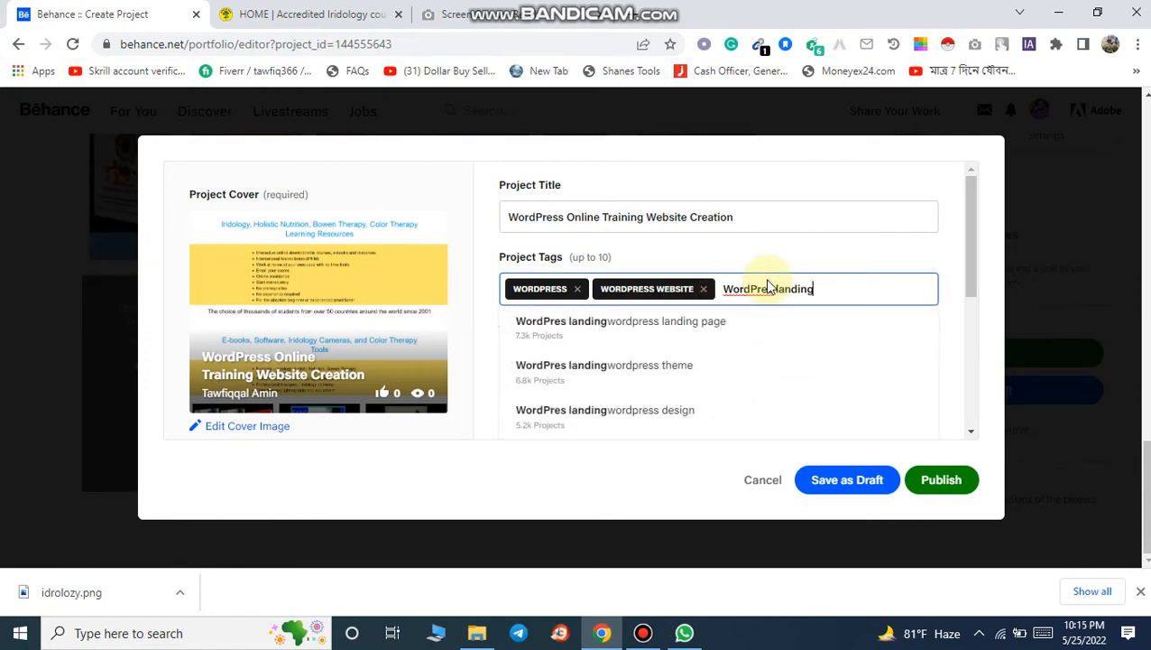
click(606, 336)
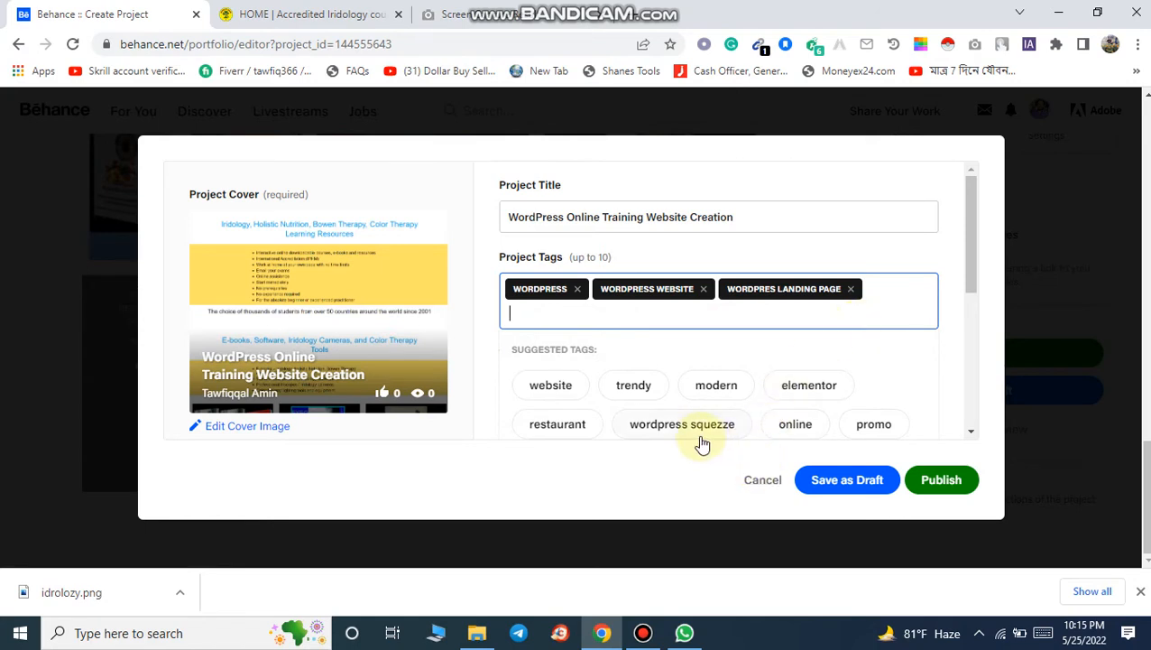
Step: Add the suggested tags website, web design, landing page, website design and web development to the project
scroll(940, 329, down, 1)
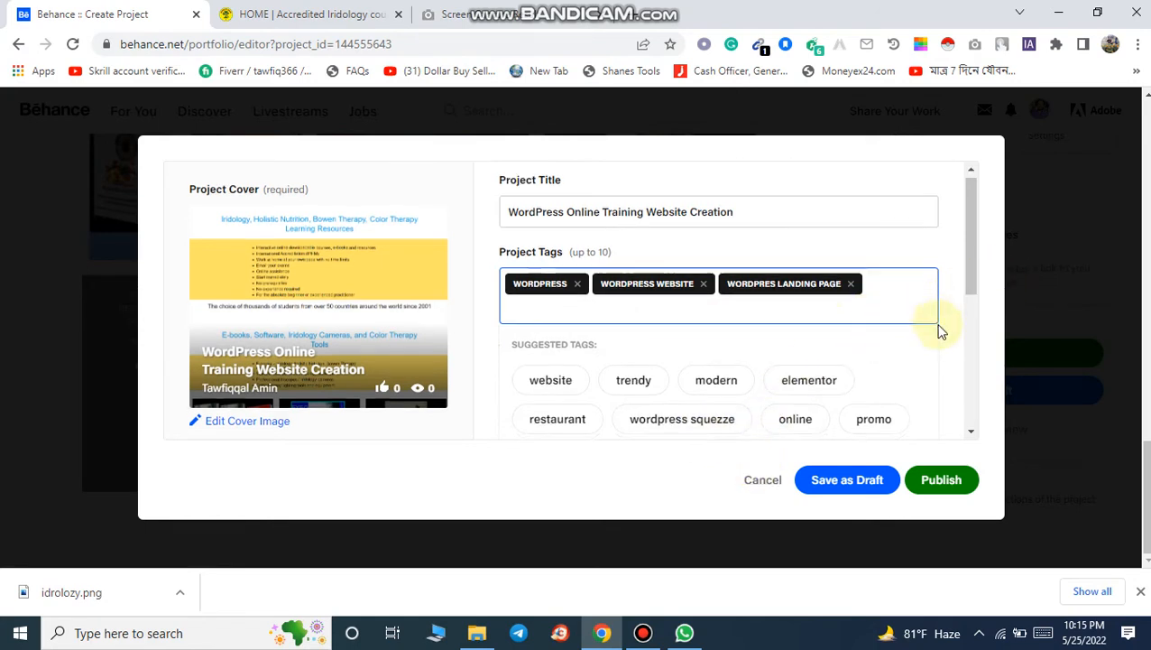
click(488, 224)
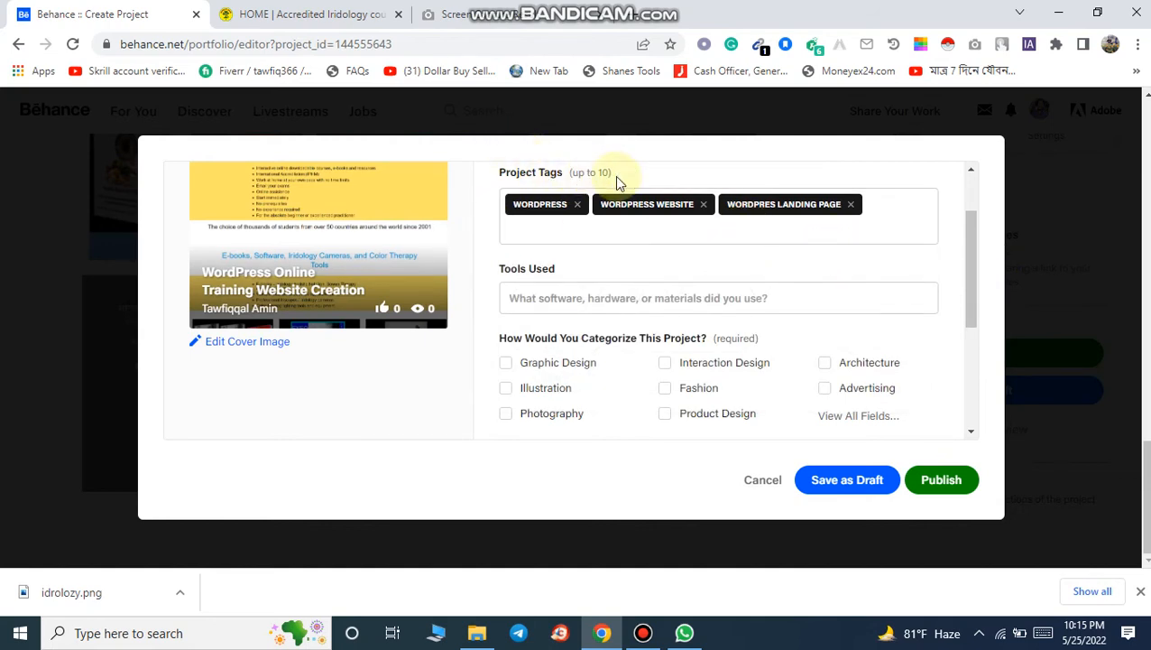
click(605, 237)
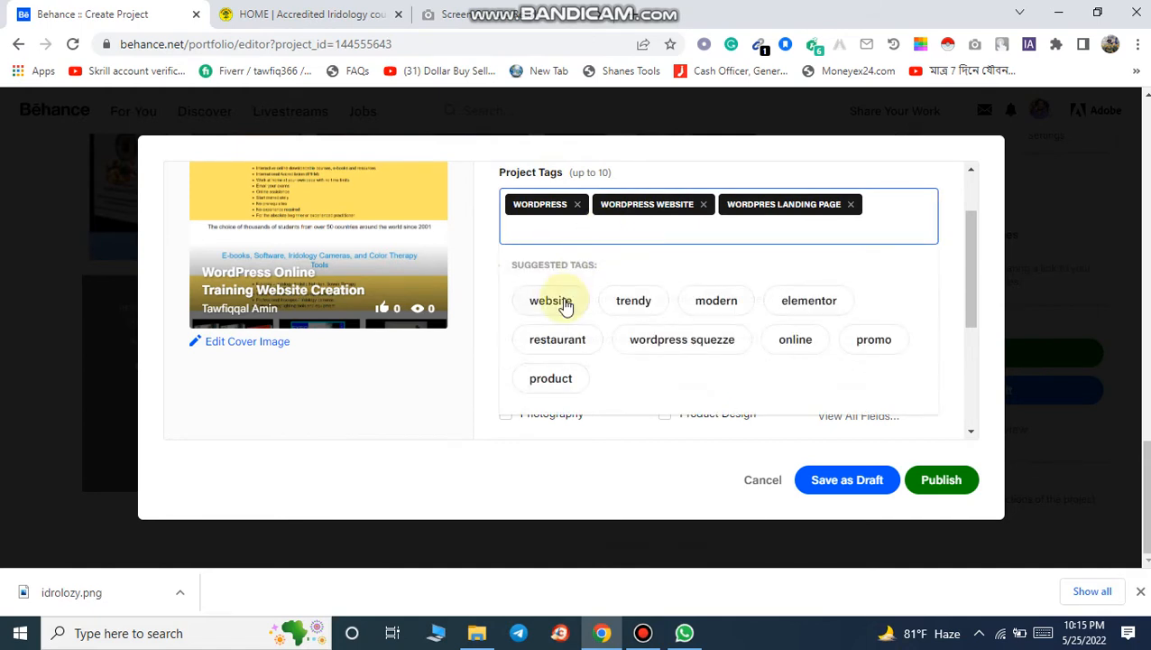
click(562, 302)
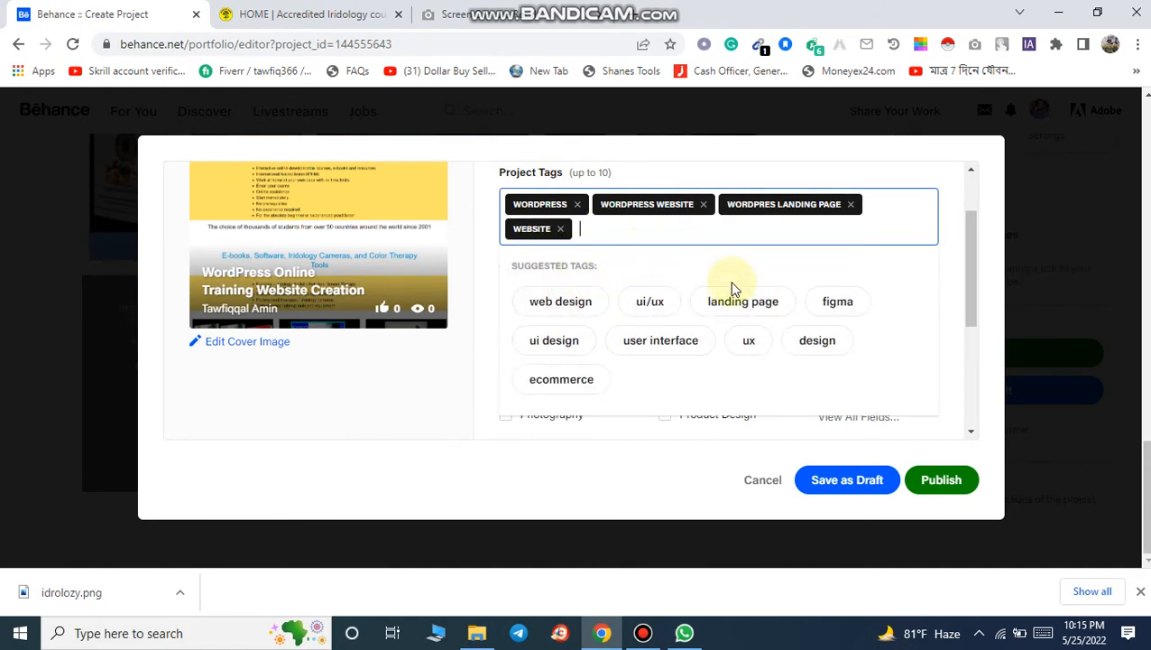
click(546, 309)
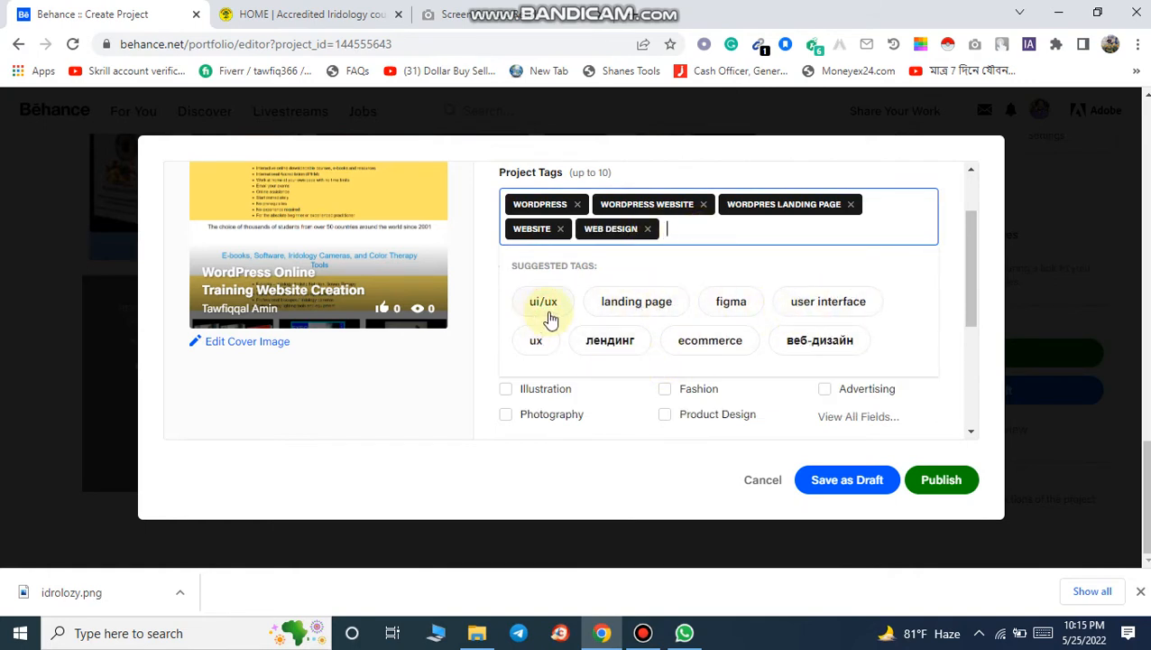
click(679, 303)
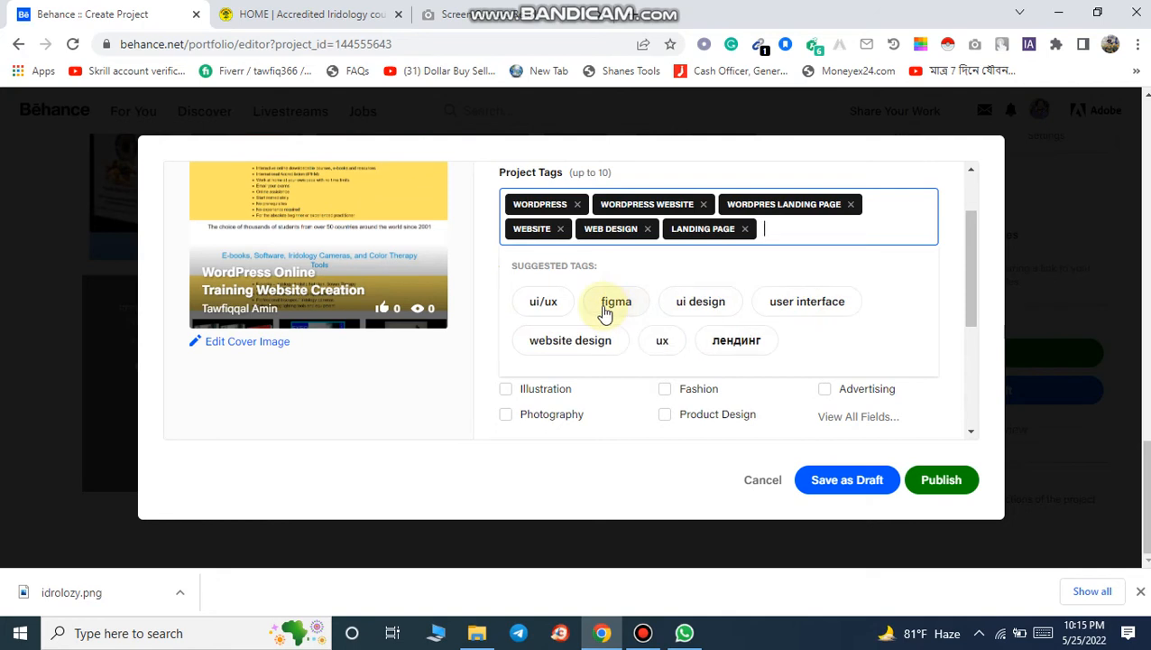
click(589, 344)
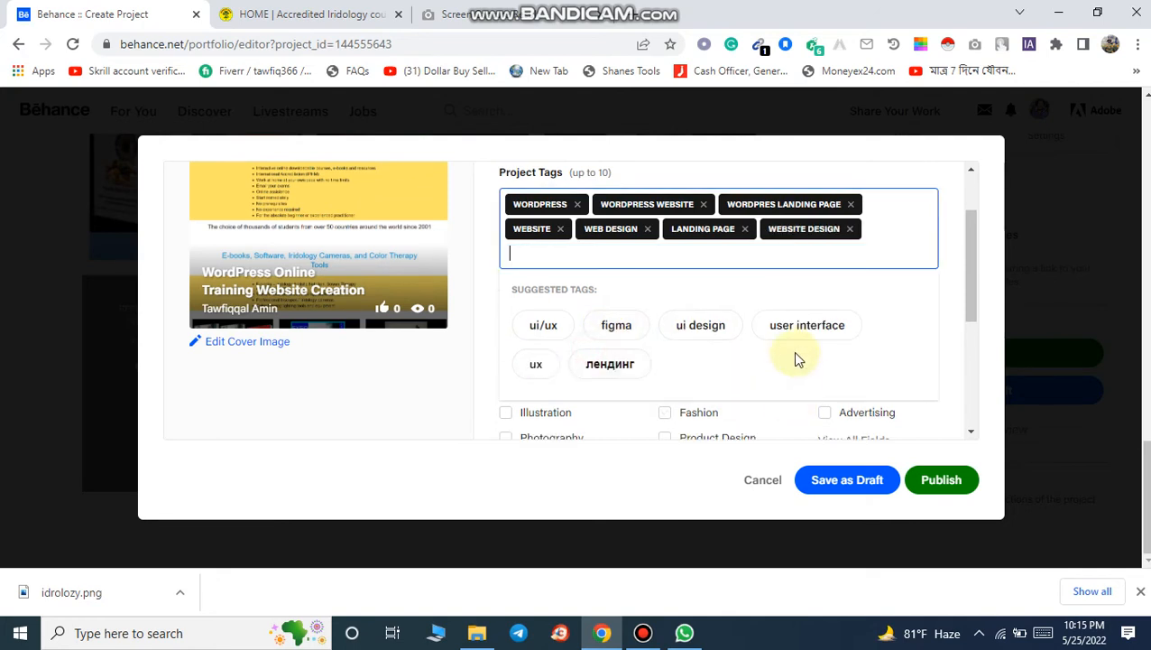
click(661, 370)
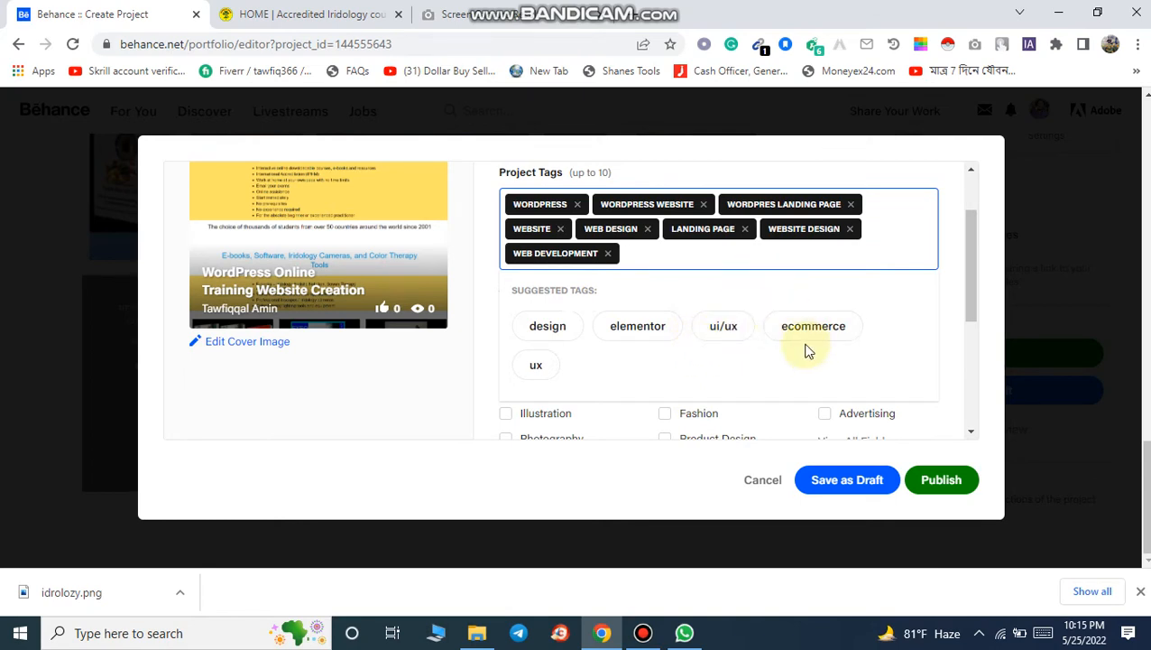
Step: Scroll through the remaining project settings: tools, categories, visibility, license and content options
scroll(897, 337, down, 3)
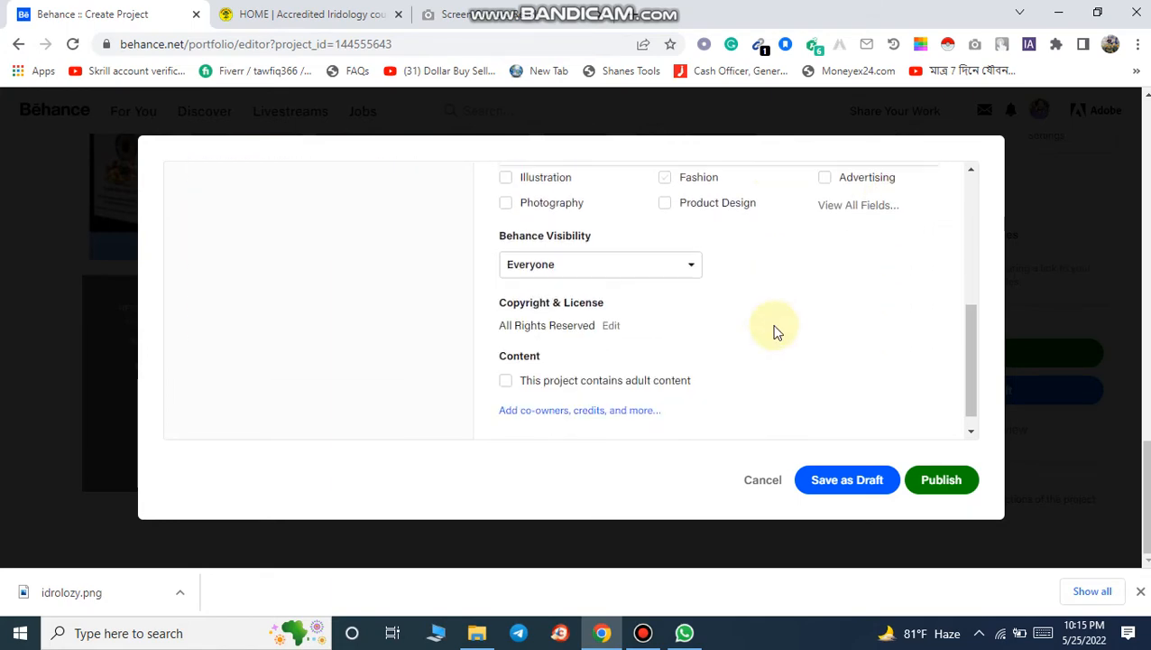
scroll(773, 329, up, 1)
scroll(778, 332, up, 1)
click(476, 305)
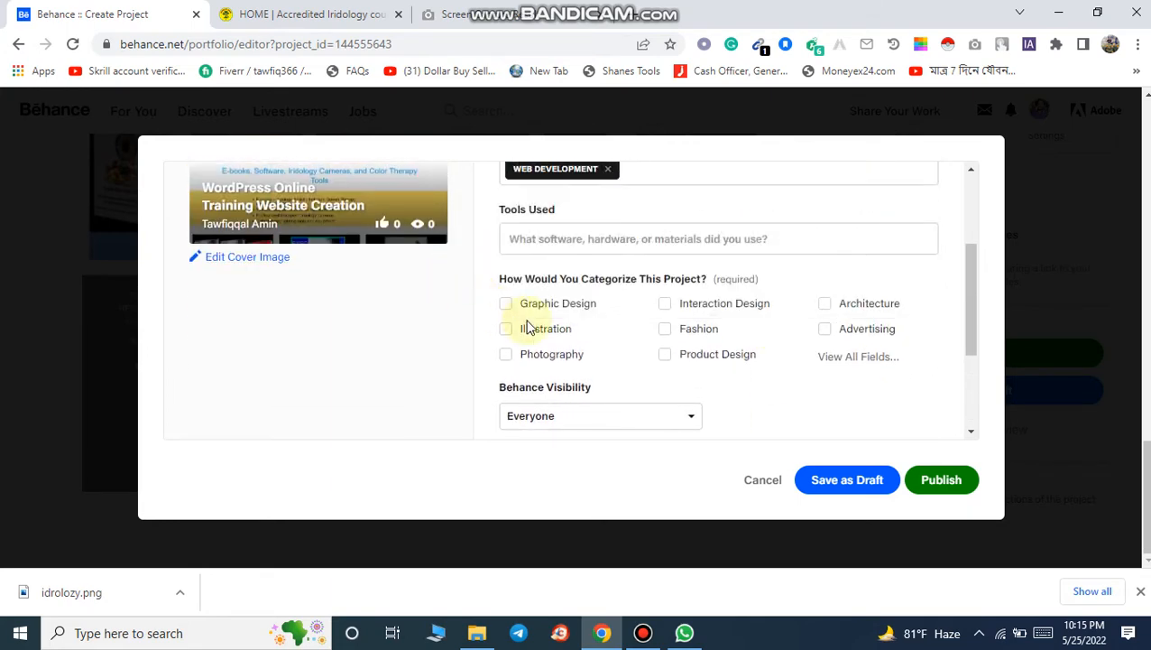
scroll(617, 329, up, 2)
scroll(623, 355, down, 1)
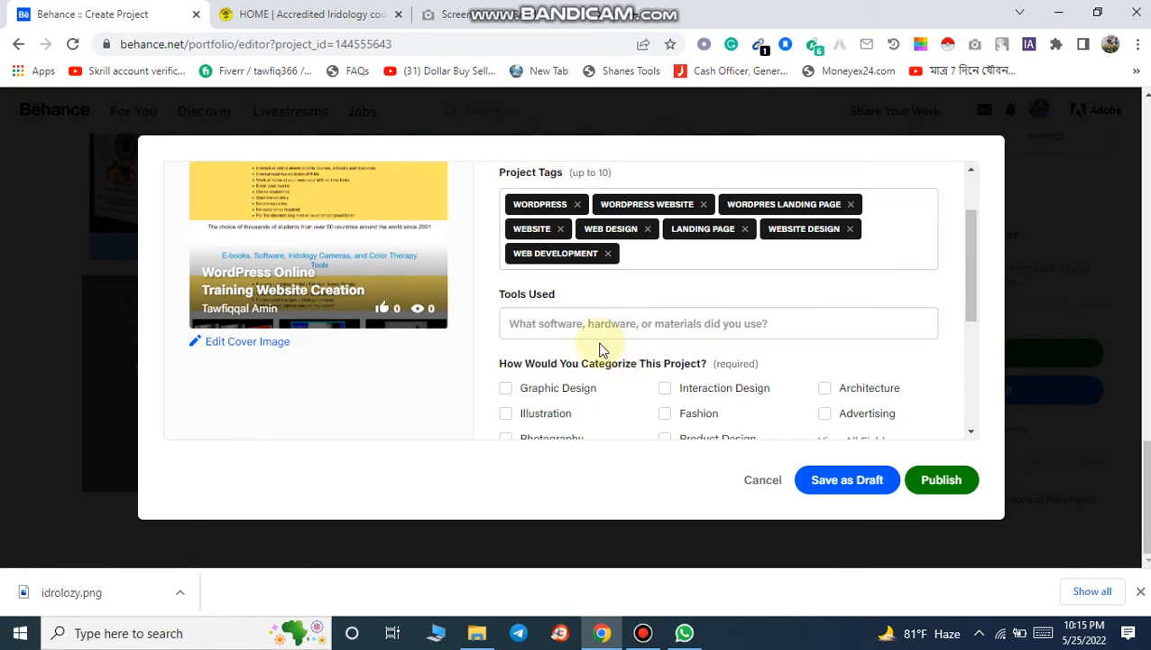
click(601, 334)
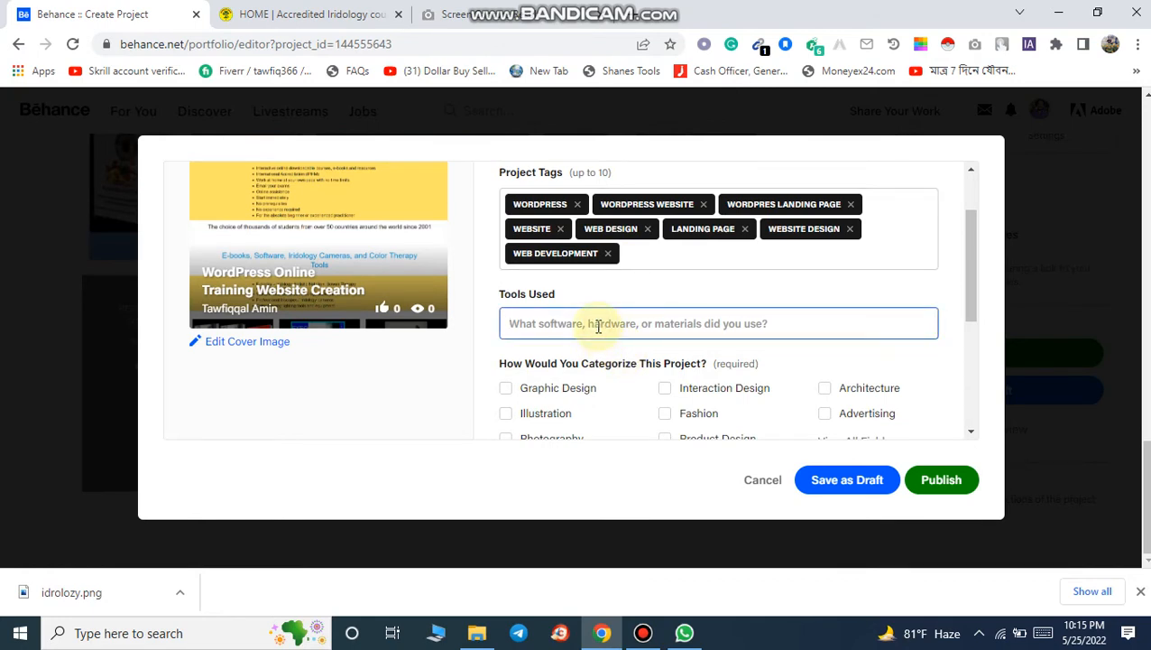
text(V)
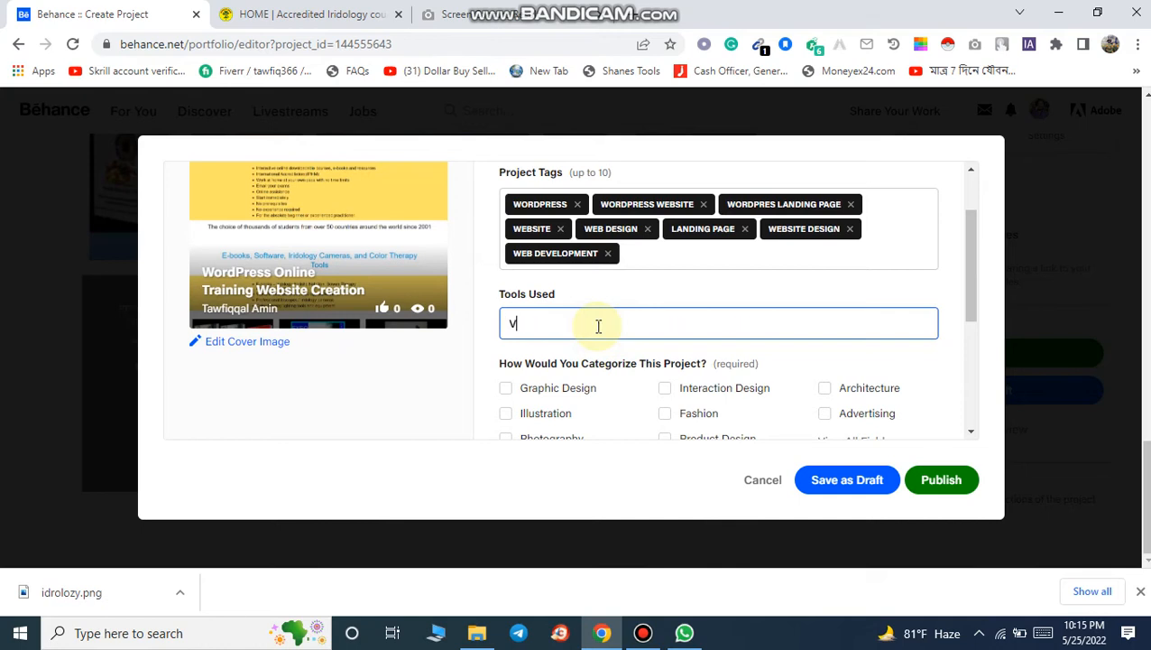
text(isula)
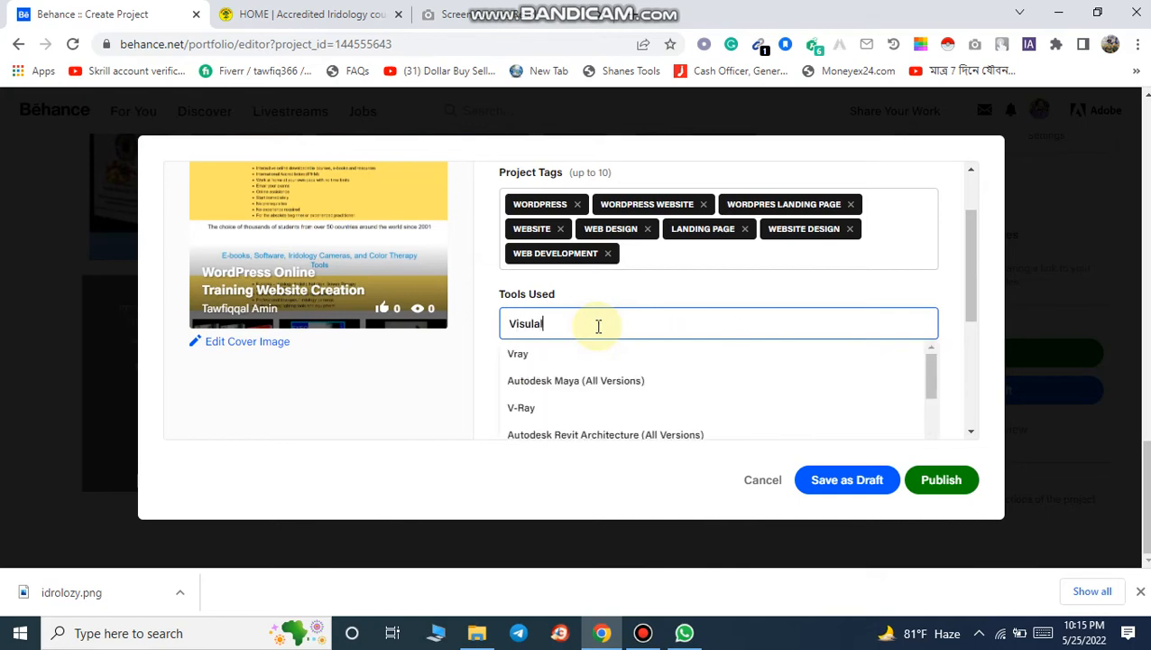
text(l com)
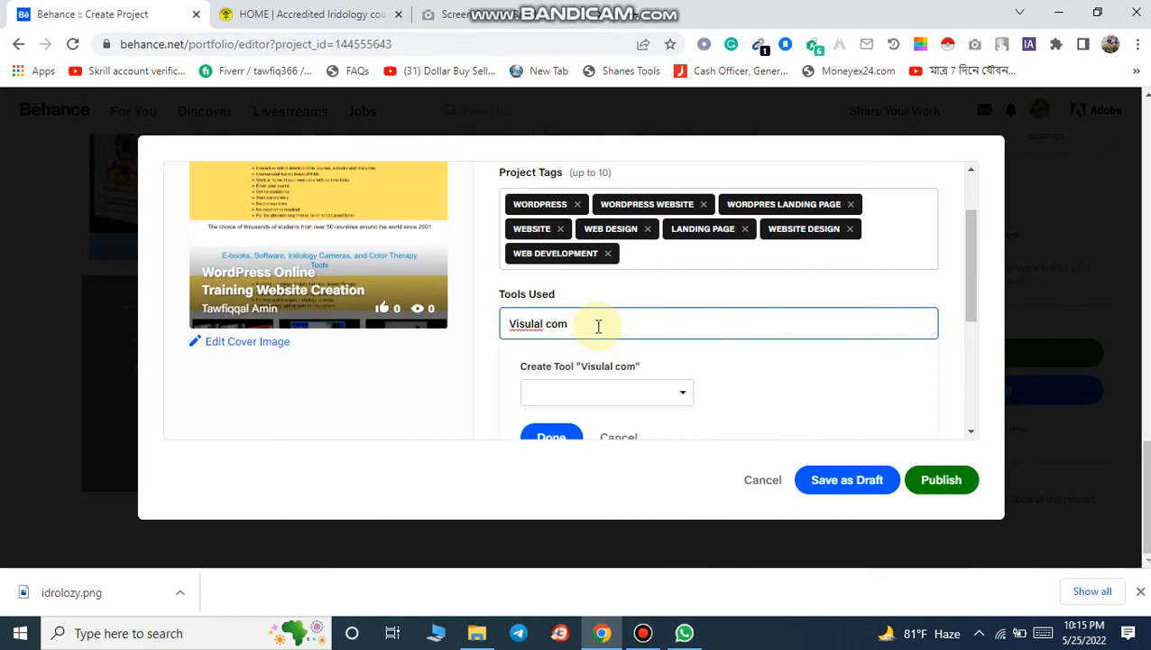
key(BackSpace)
key(BackSpace)
key(BackSpace)
key(BackSpace)
key(BackSpace)
key(BackSpace)
key(BackSpace)
key(BackSpace)
key(BackSpace)
key(BackSpace)
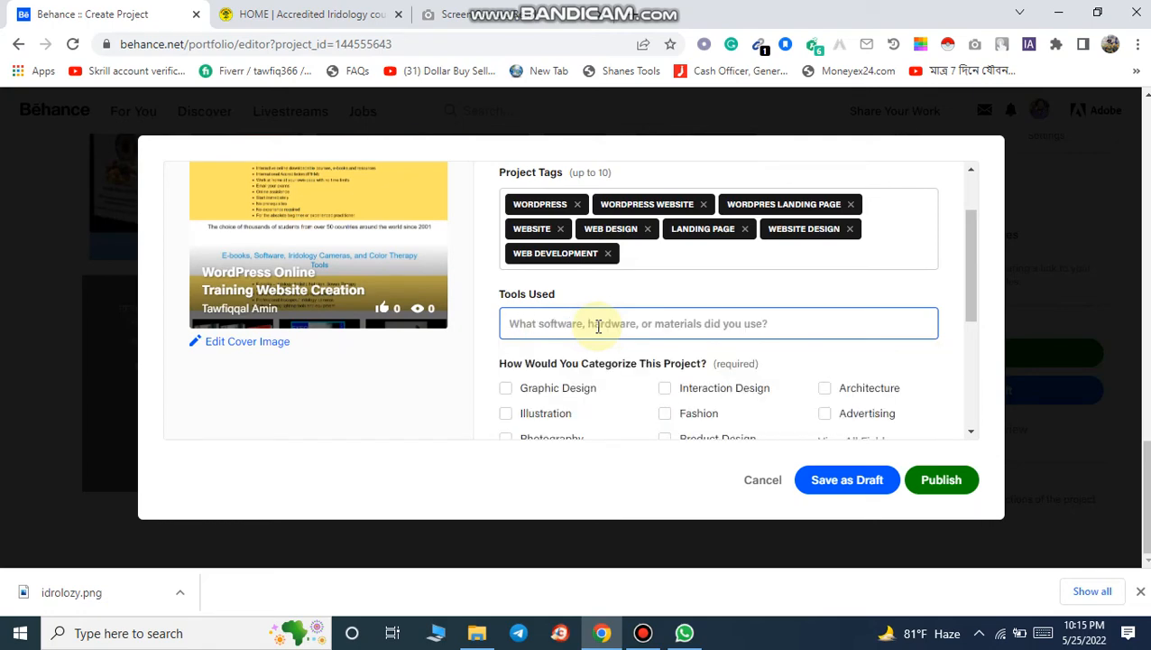
scroll(587, 333, down, 2)
scroll(575, 340, up, 2)
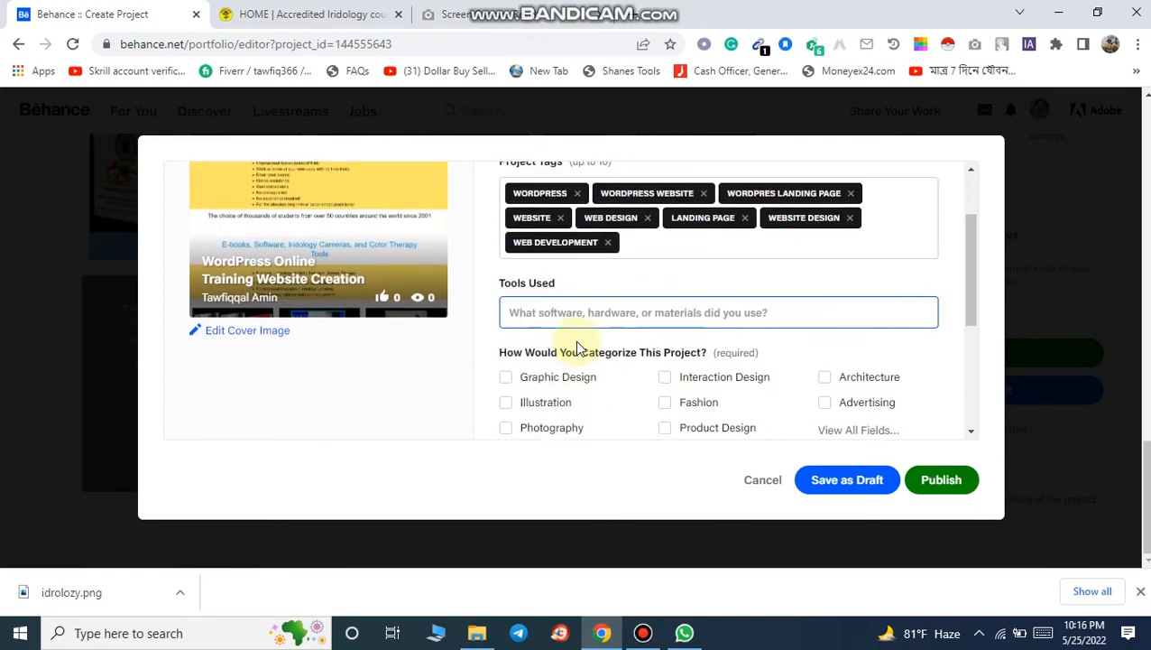
scroll(573, 349, up, 1)
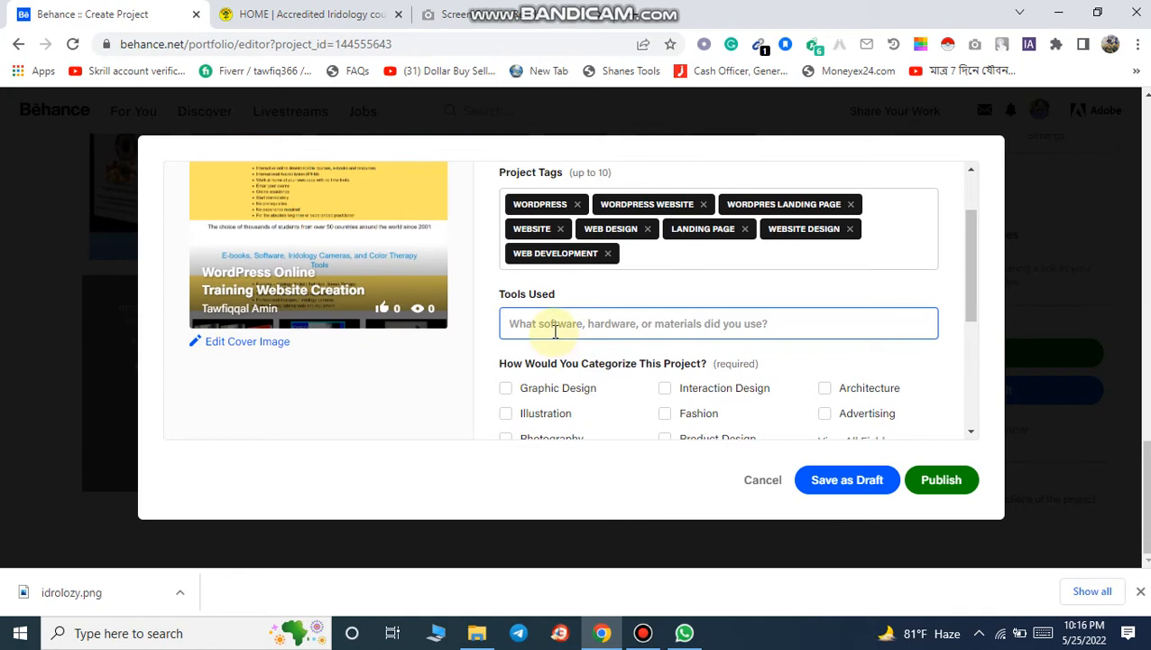
Step: Add WordPress, WordPress Theme and Visual Composer as the tools used for the project
text(Wo)
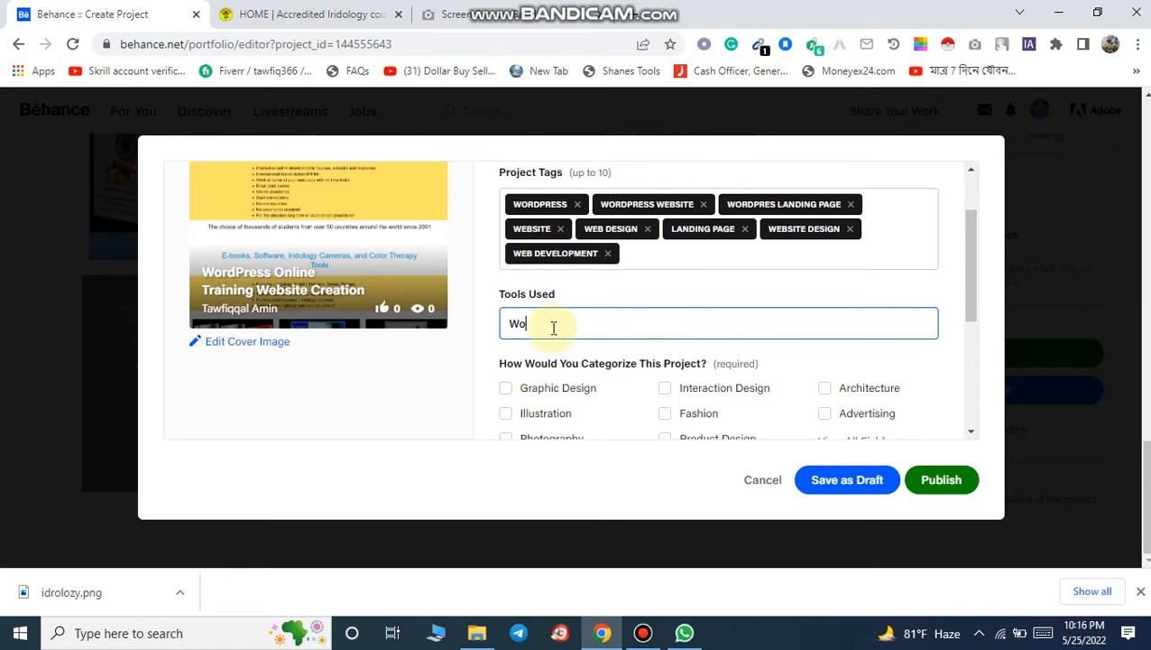
text(rdPress)
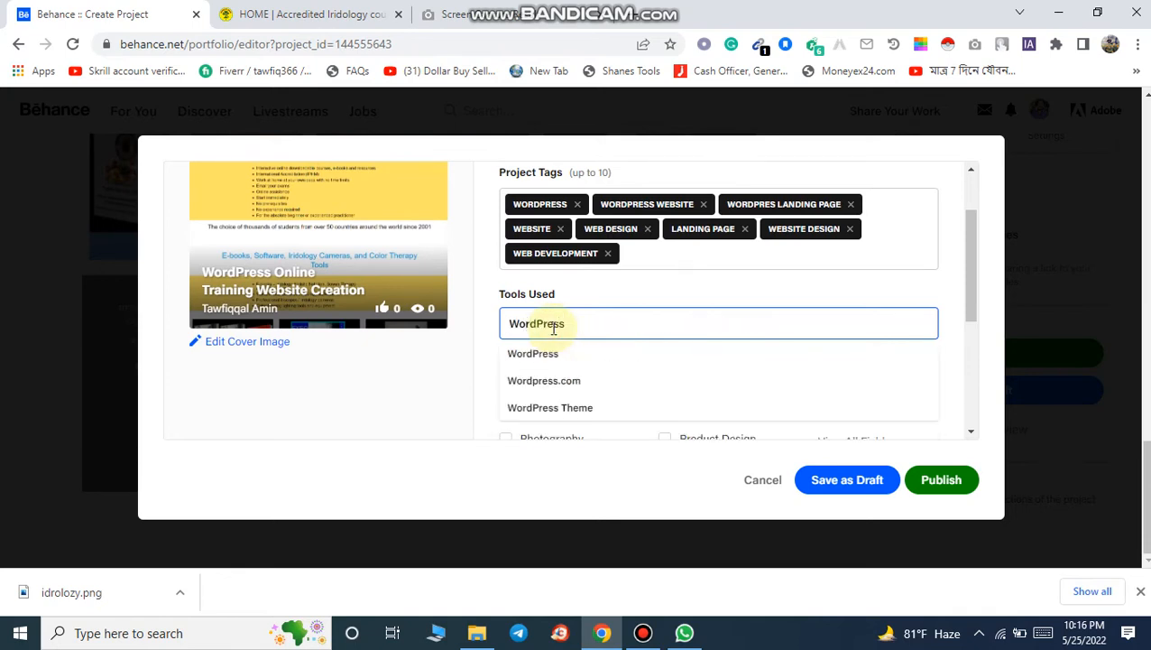
click(563, 346)
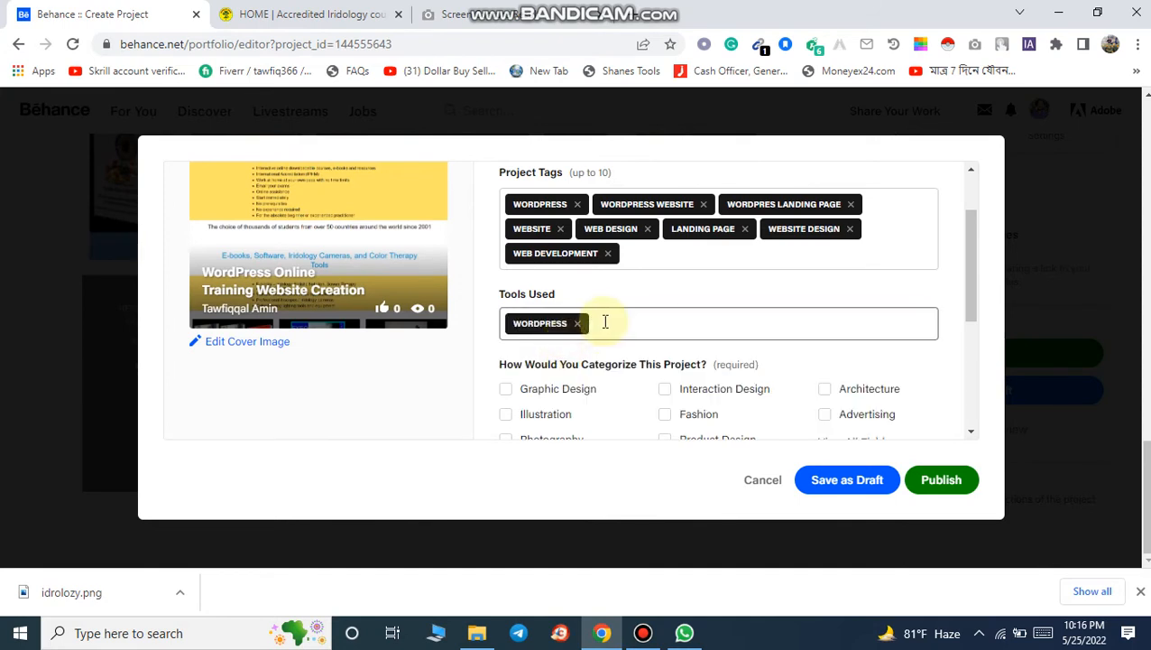
text(WordPress)
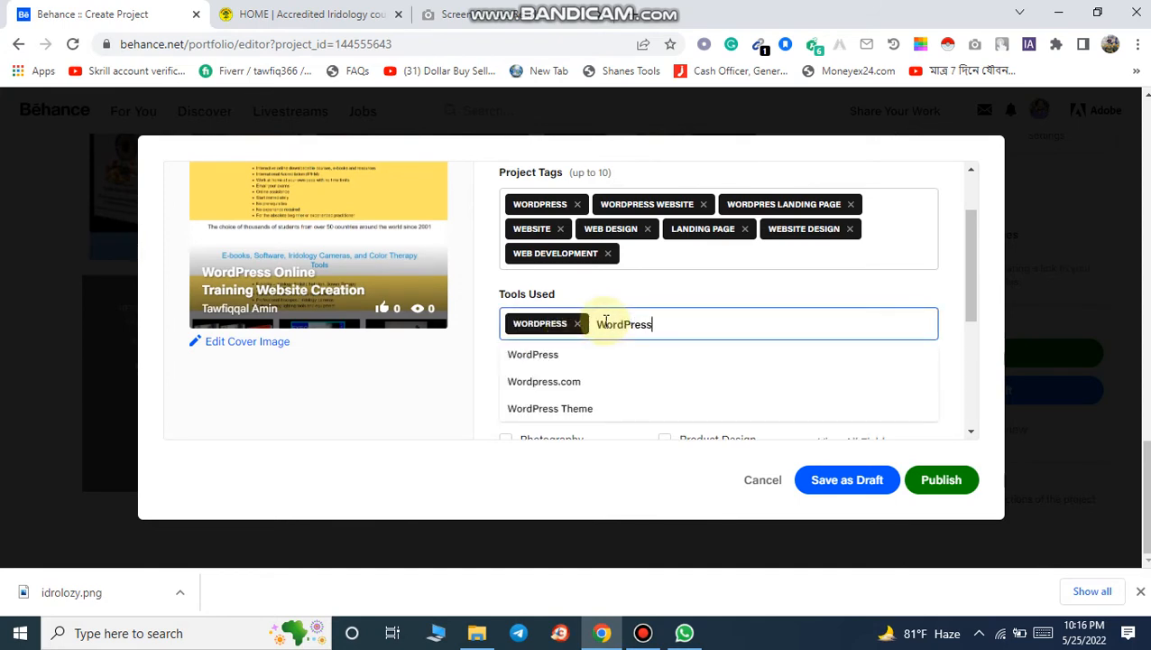
click(616, 408)
click(816, 328)
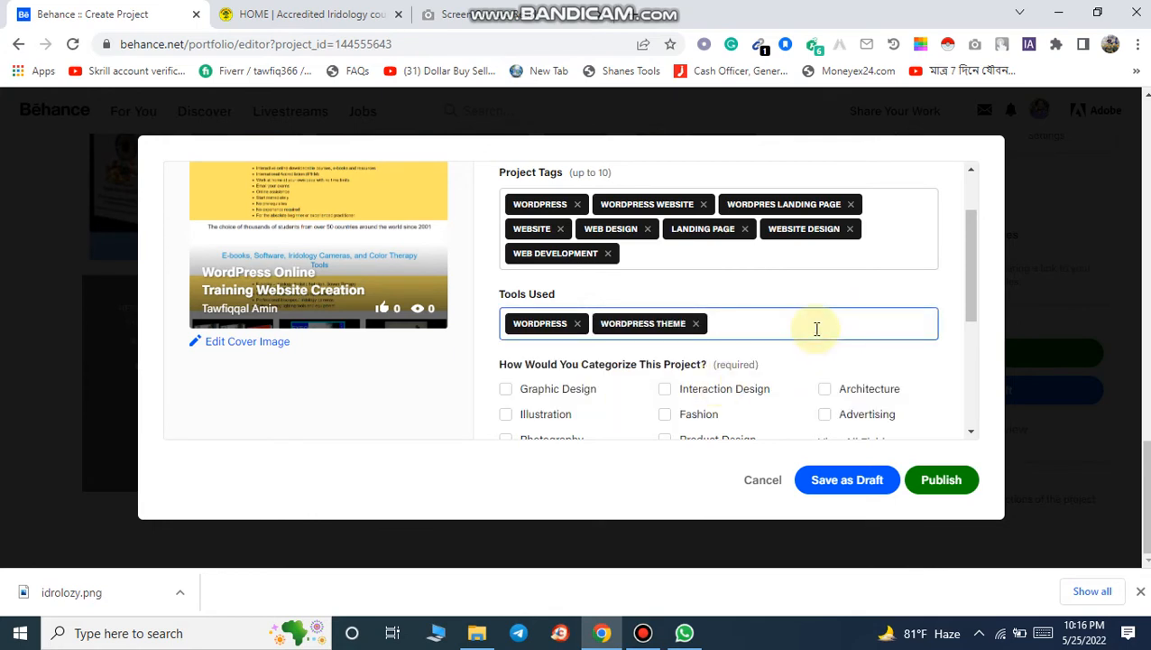
text(Wisual )
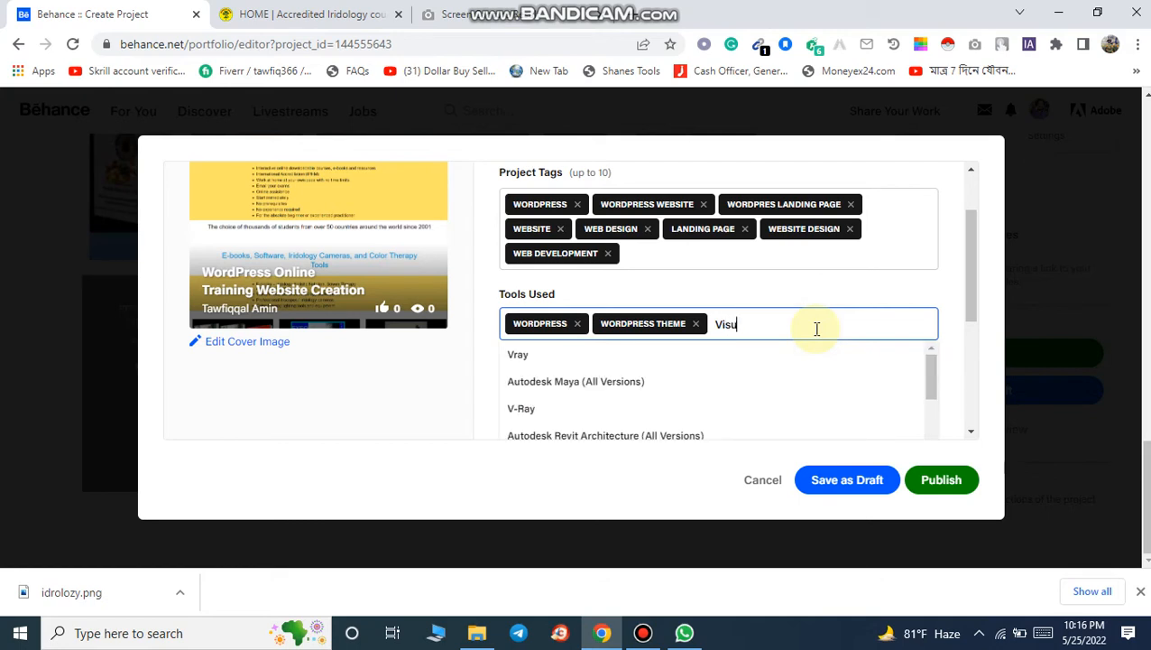
text(Co)
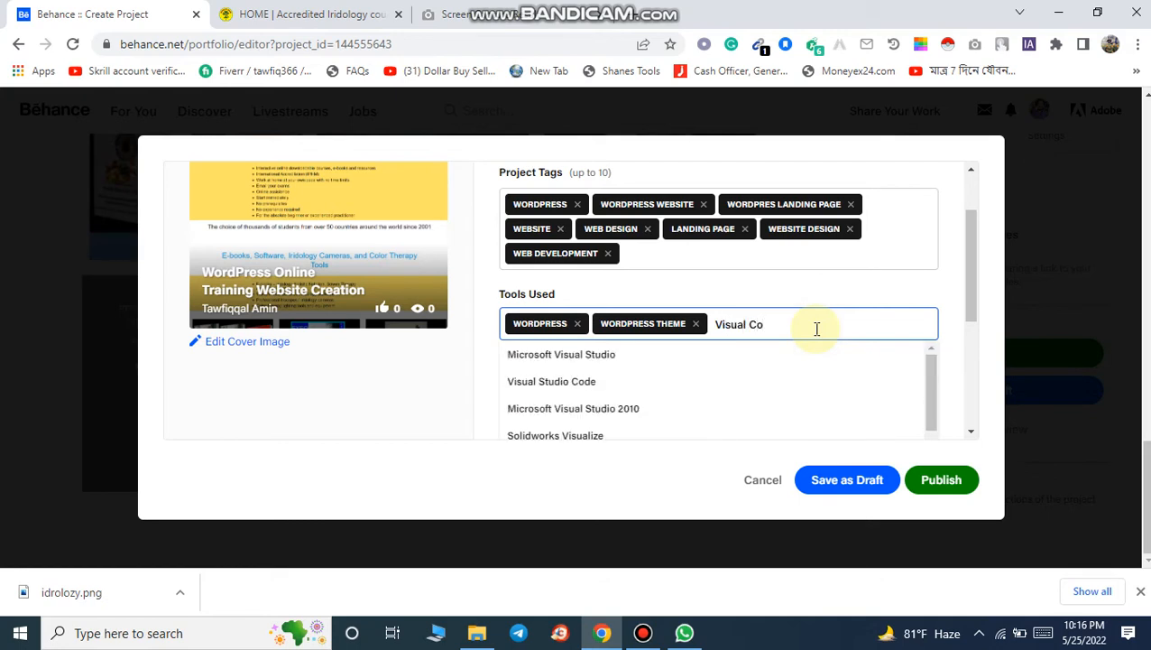
text(m)
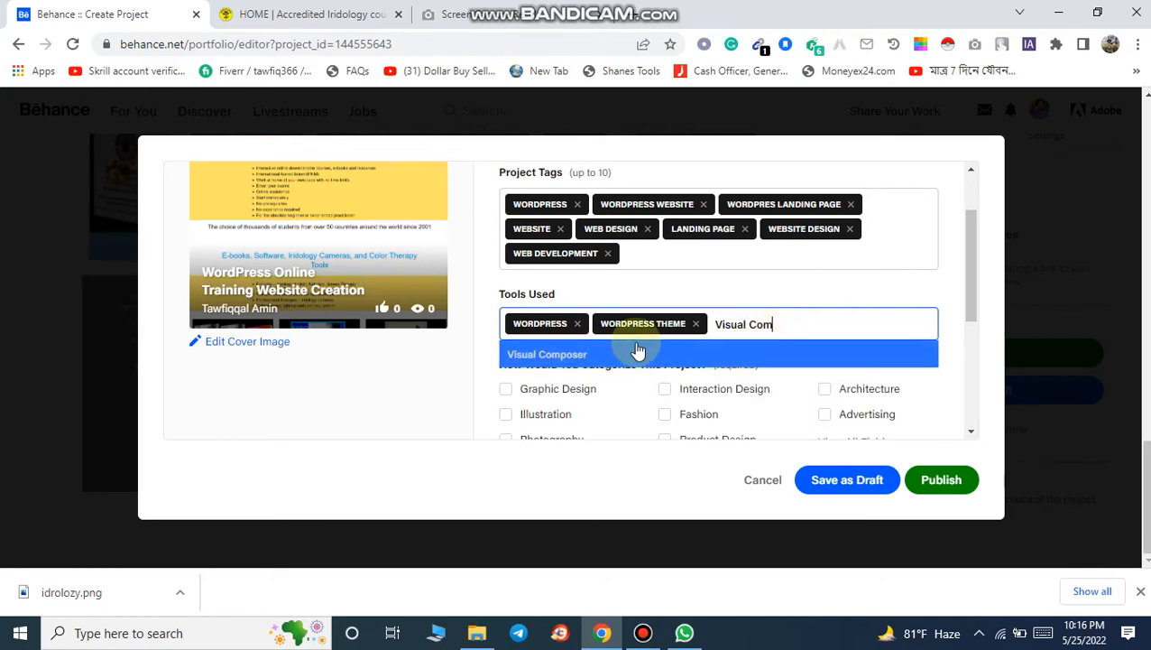
click(607, 353)
click(902, 325)
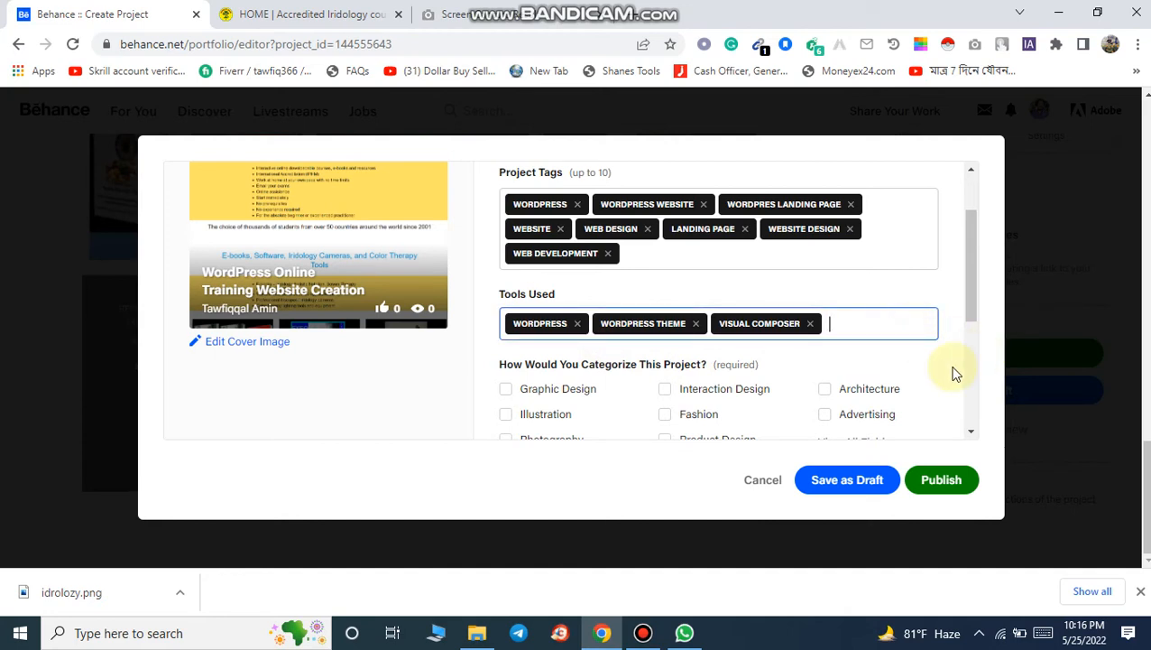
Step: Open the full list of creative fields and choose Web Design as the project's category
scroll(955, 374, down, 1)
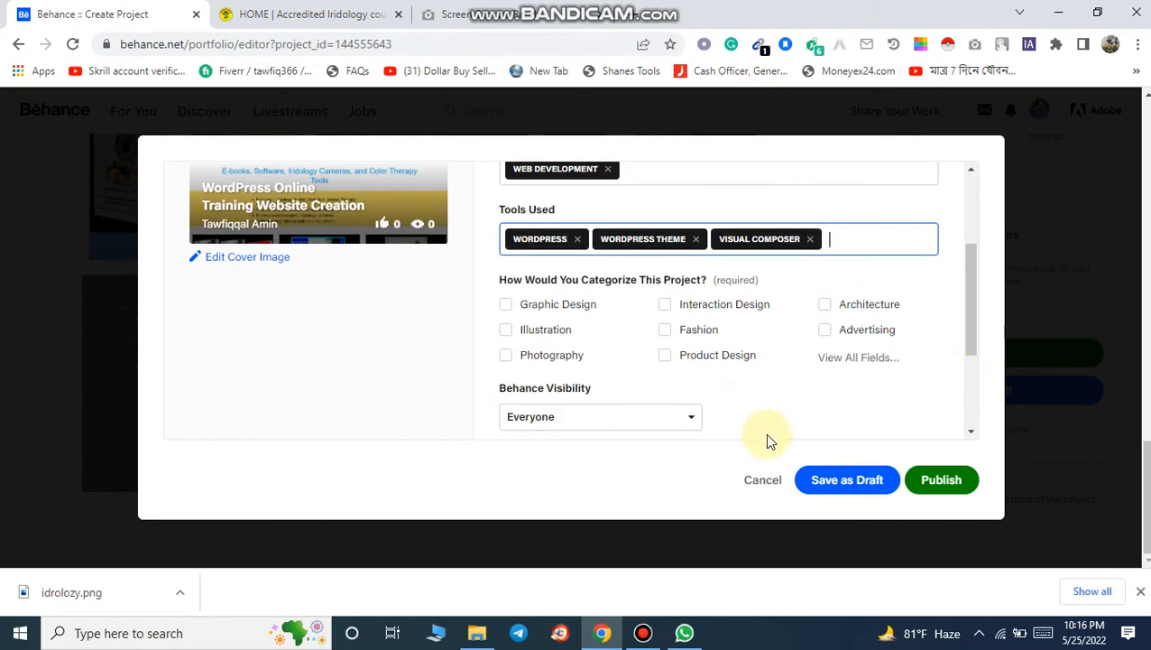
scroll(920, 396, down, 2)
scroll(918, 394, up, 3)
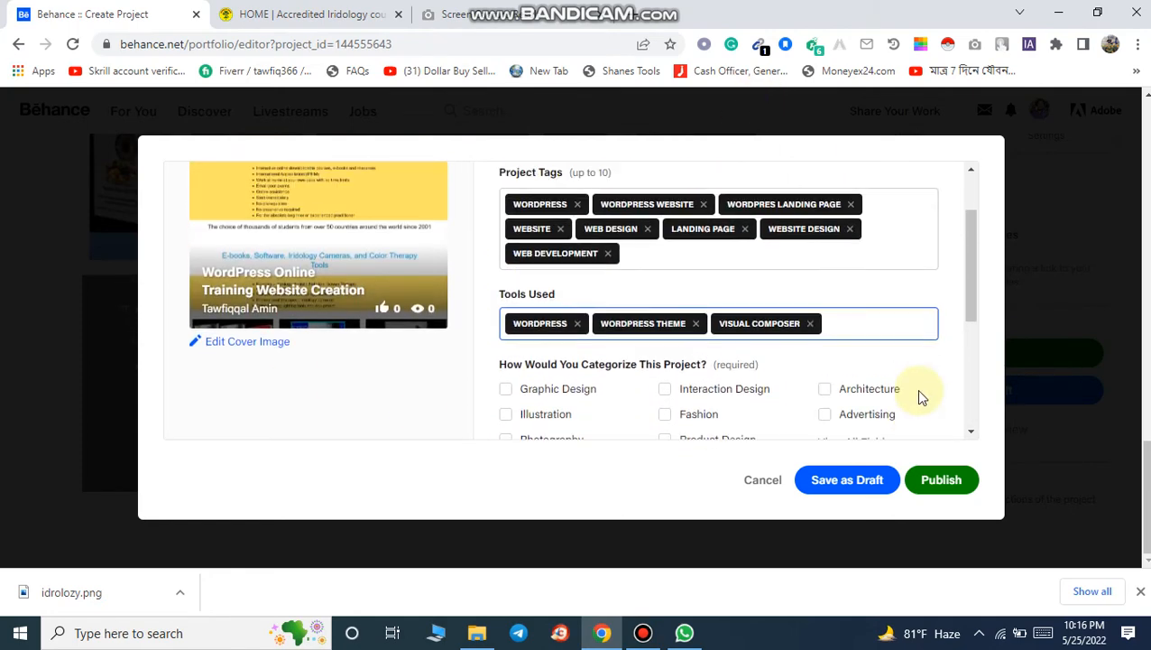
scroll(917, 394, down, 1)
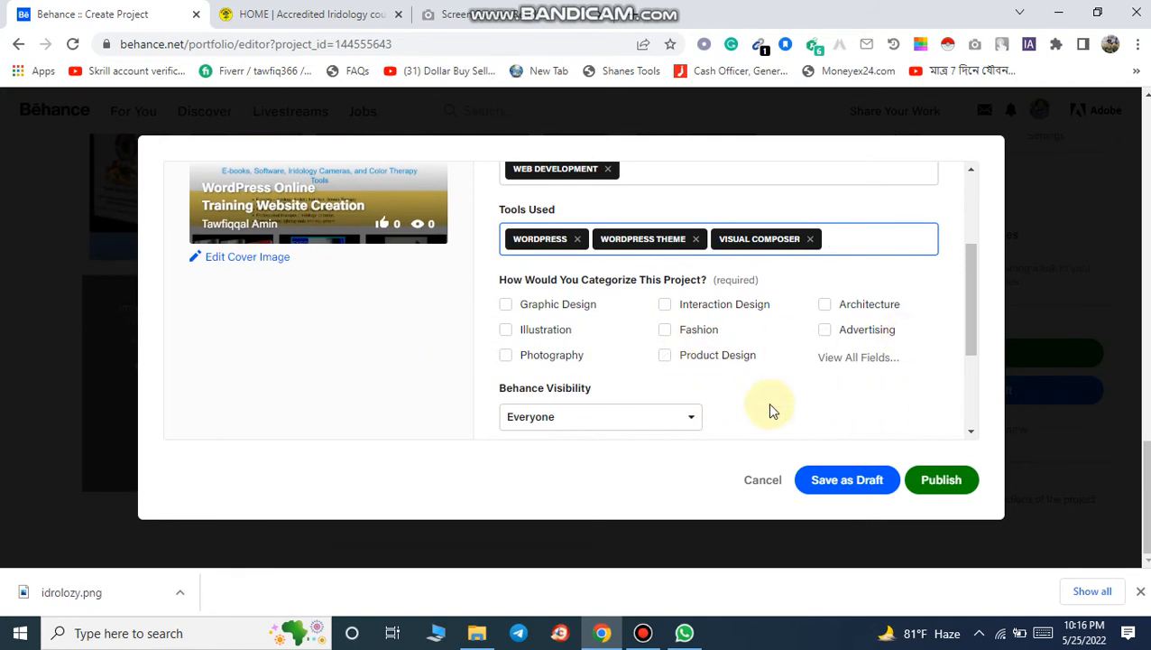
scroll(769, 410, down, 1)
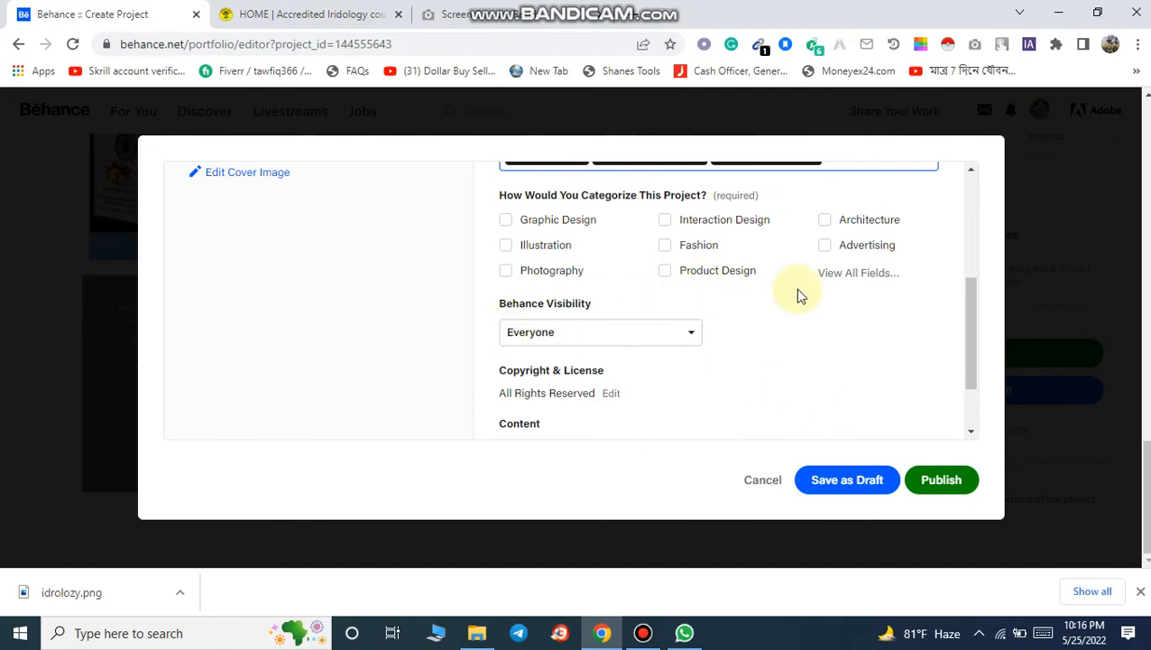
click(848, 276)
click(453, 484)
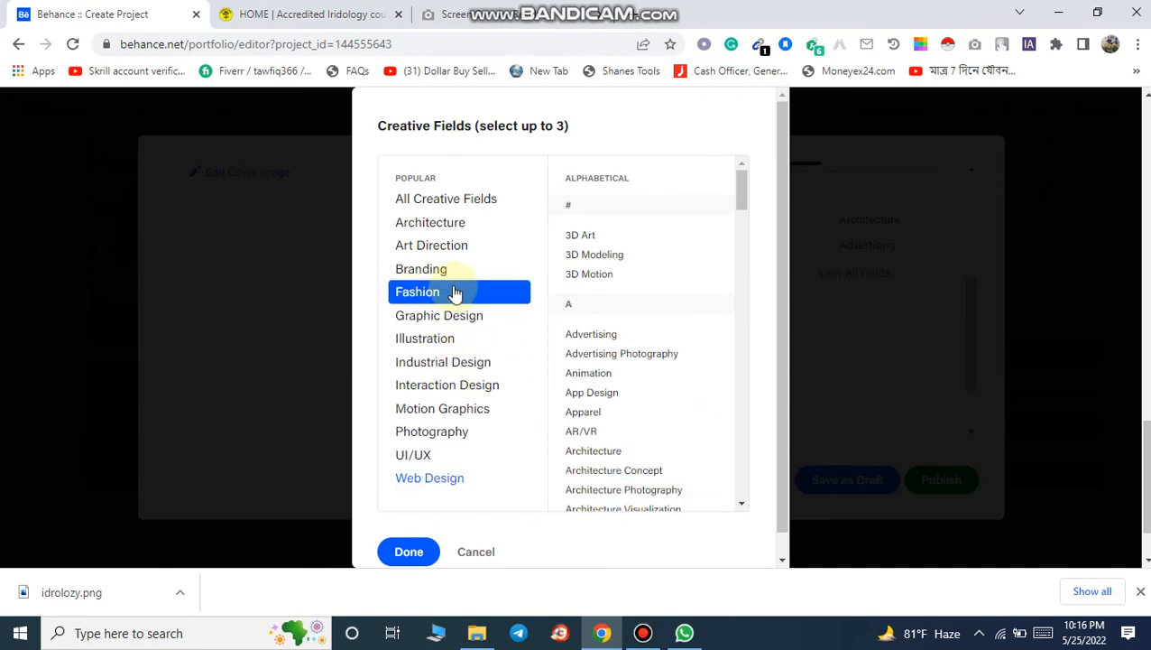
click(406, 555)
Step: Publish the project
scroll(846, 412, down, 3)
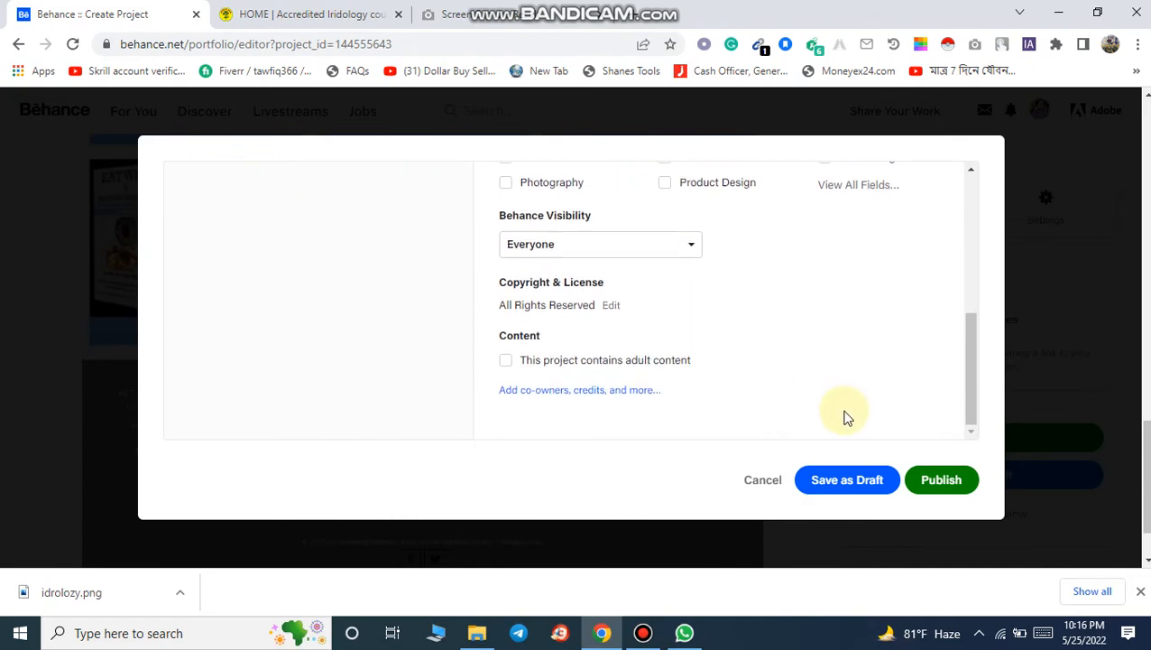
click(941, 492)
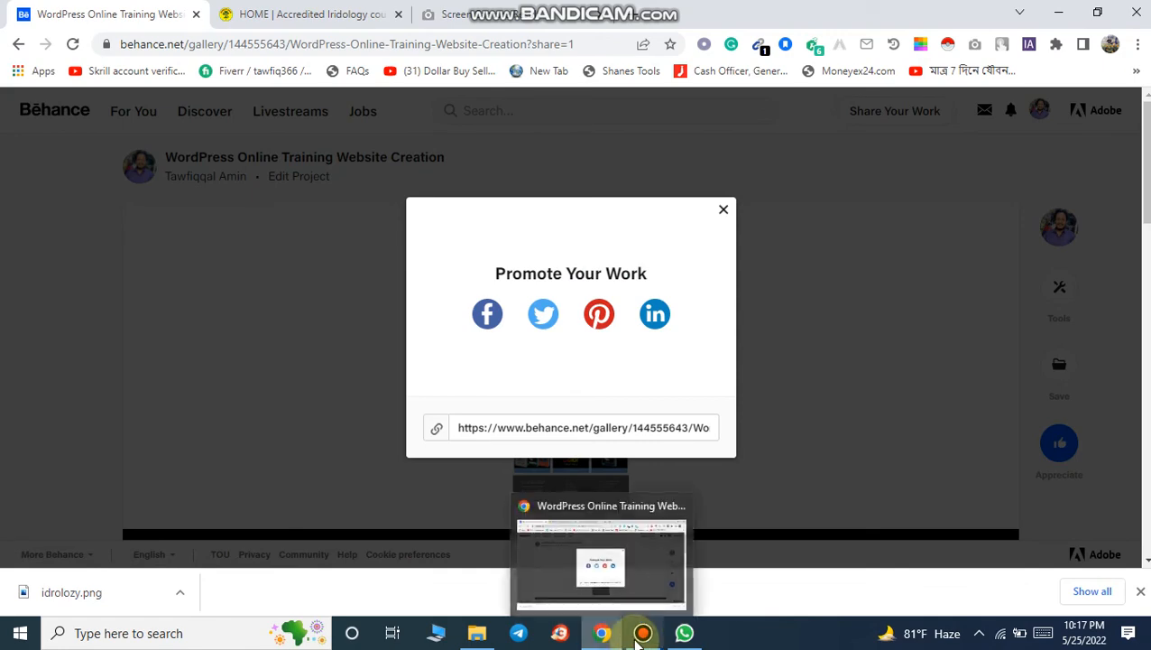
click(641, 634)
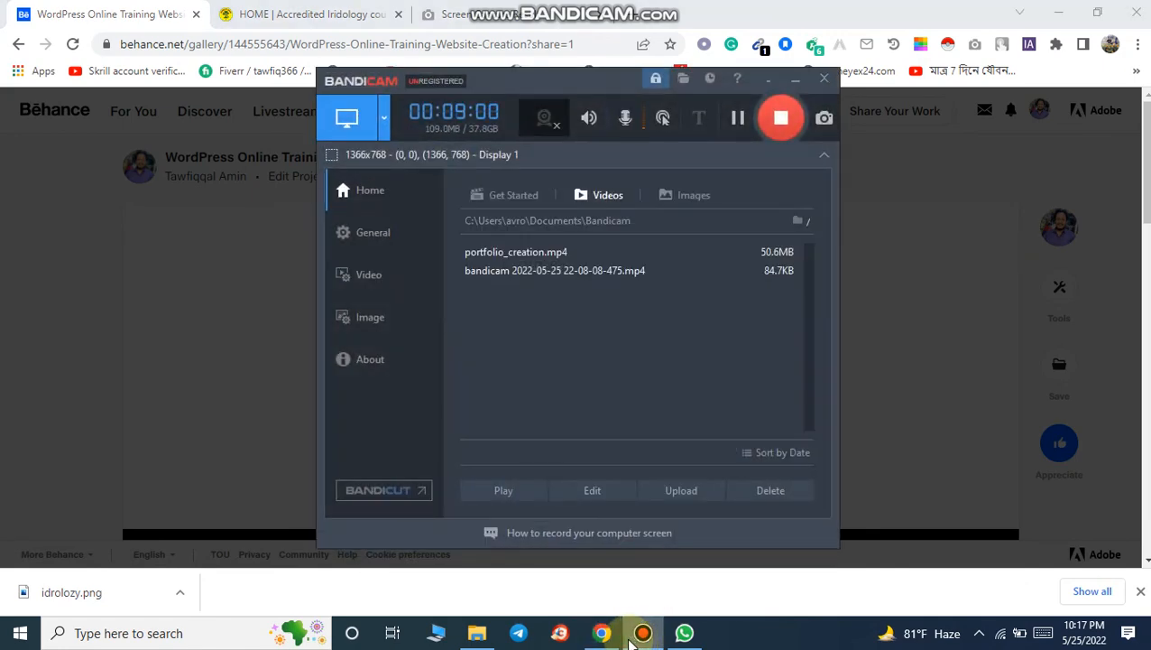
click(631, 639)
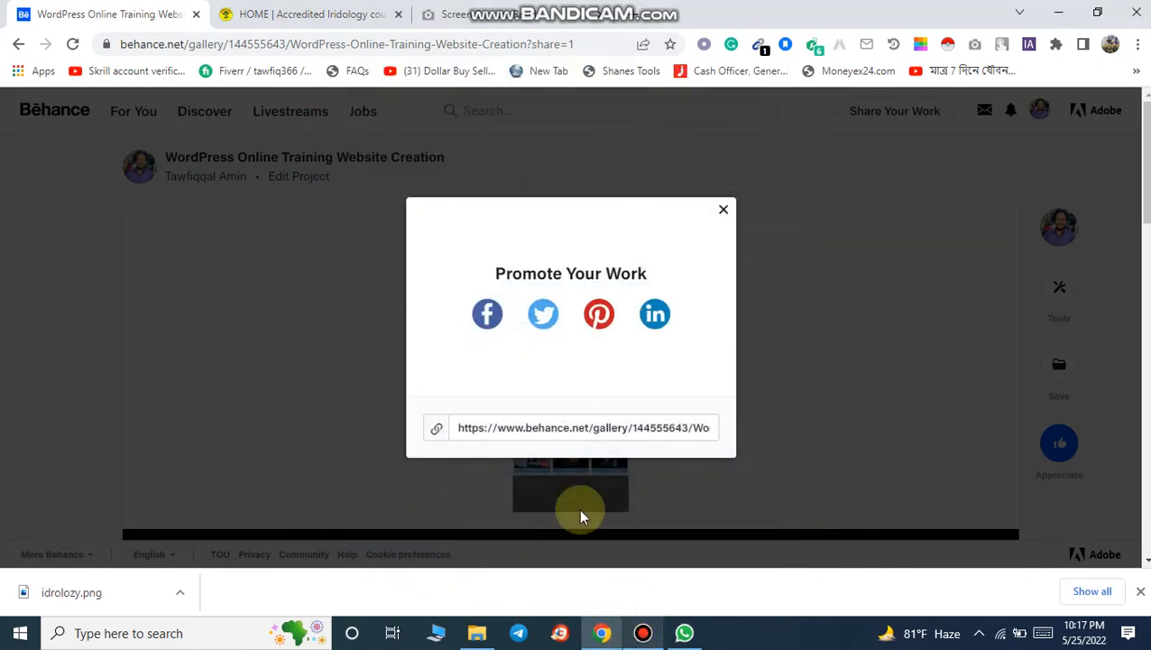
Step: Close the LinkedIn share window and the promotion dialog, then open your own Behance profile page
click(657, 315)
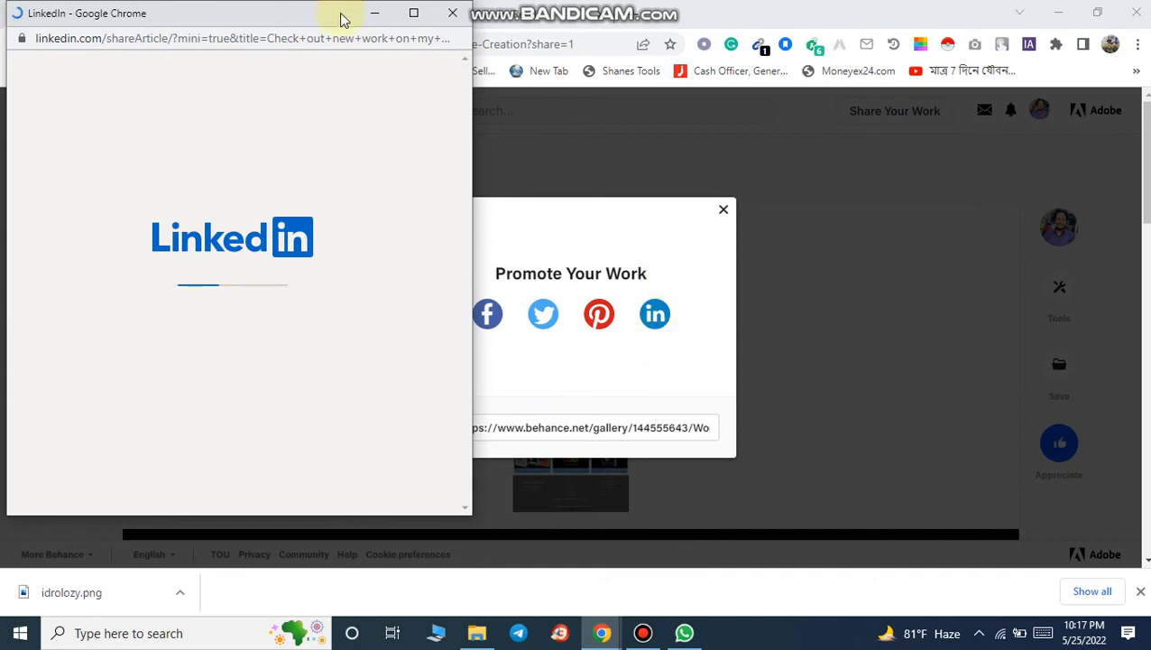
click(454, 15)
click(725, 213)
click(1036, 113)
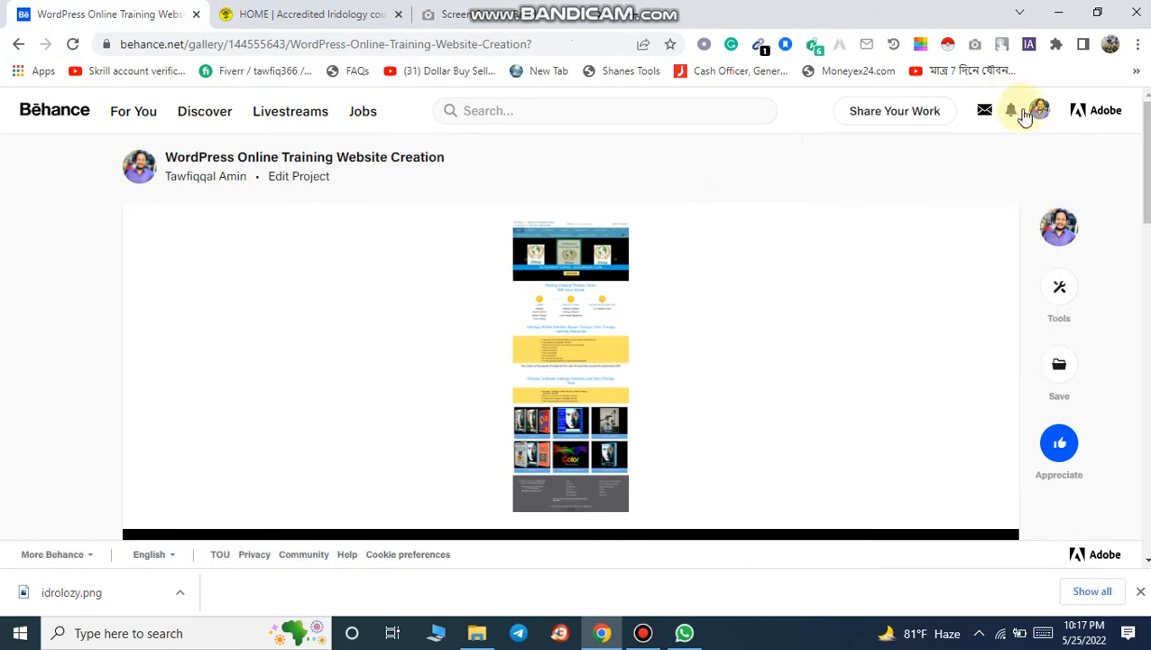
click(880, 256)
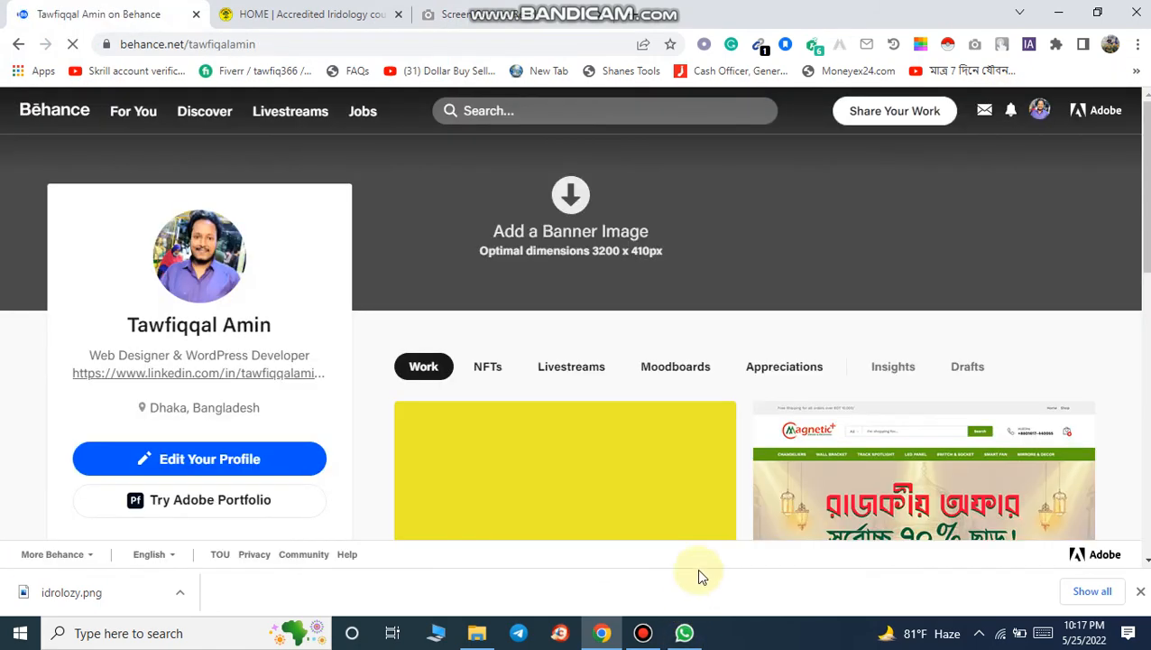
Step: Scroll through the profile's Work section to review the newly published project among the others
scroll(893, 419, down, 3)
click(520, 350)
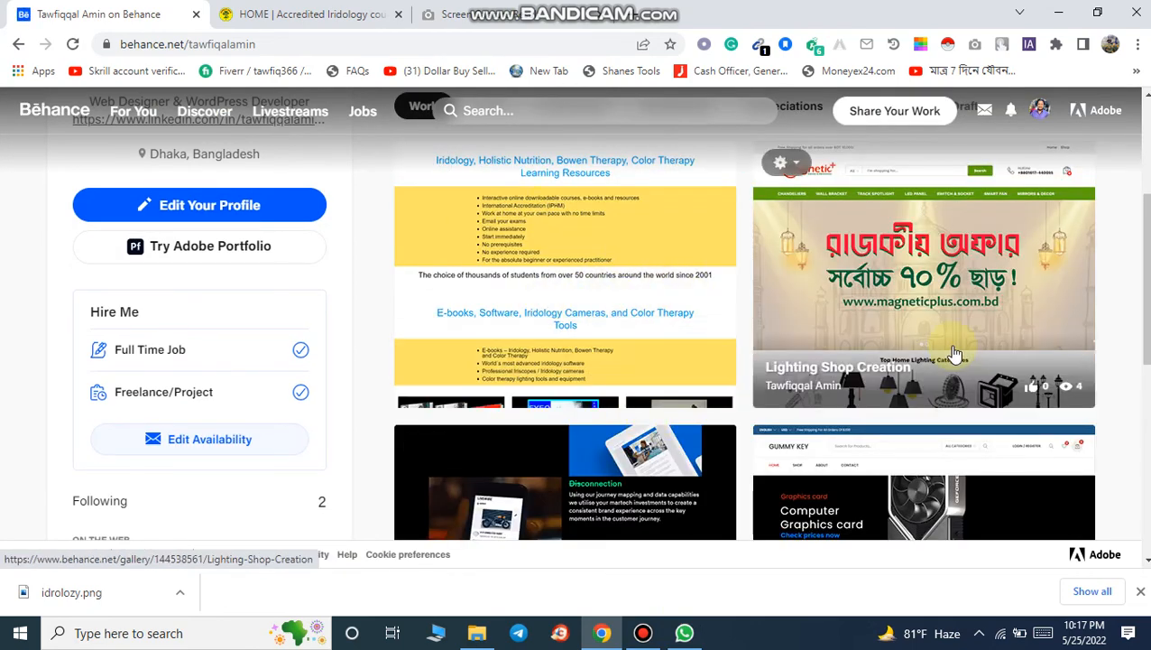
click(642, 633)
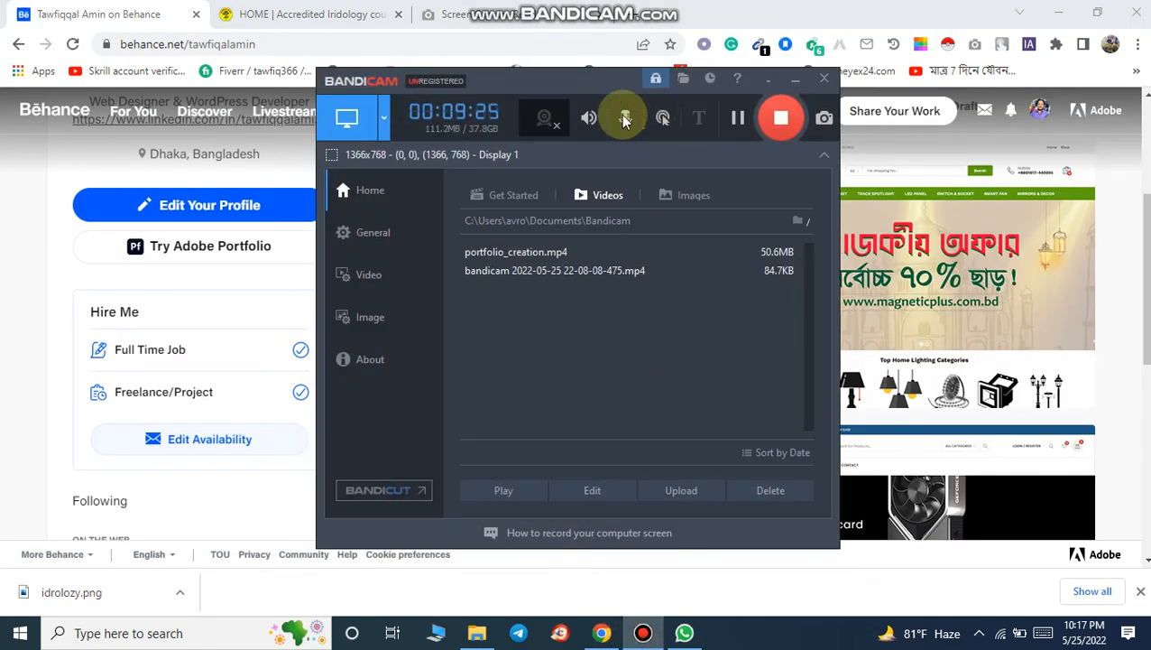
click(795, 80)
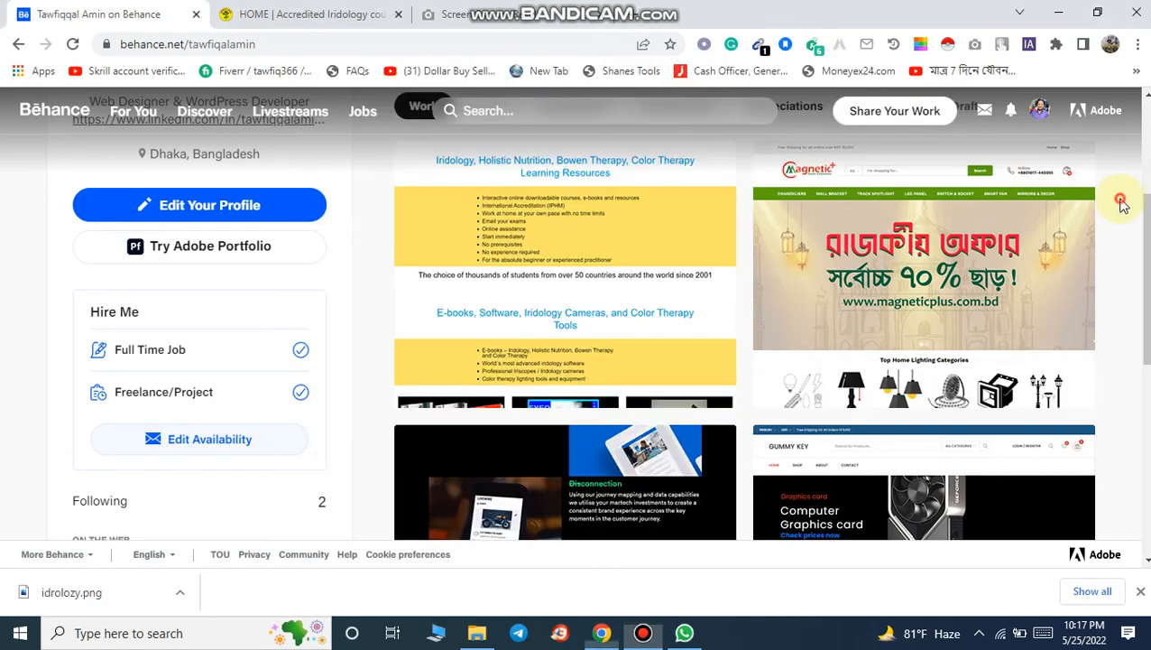
scroll(949, 402, up, 3)
scroll(950, 403, down, 8)
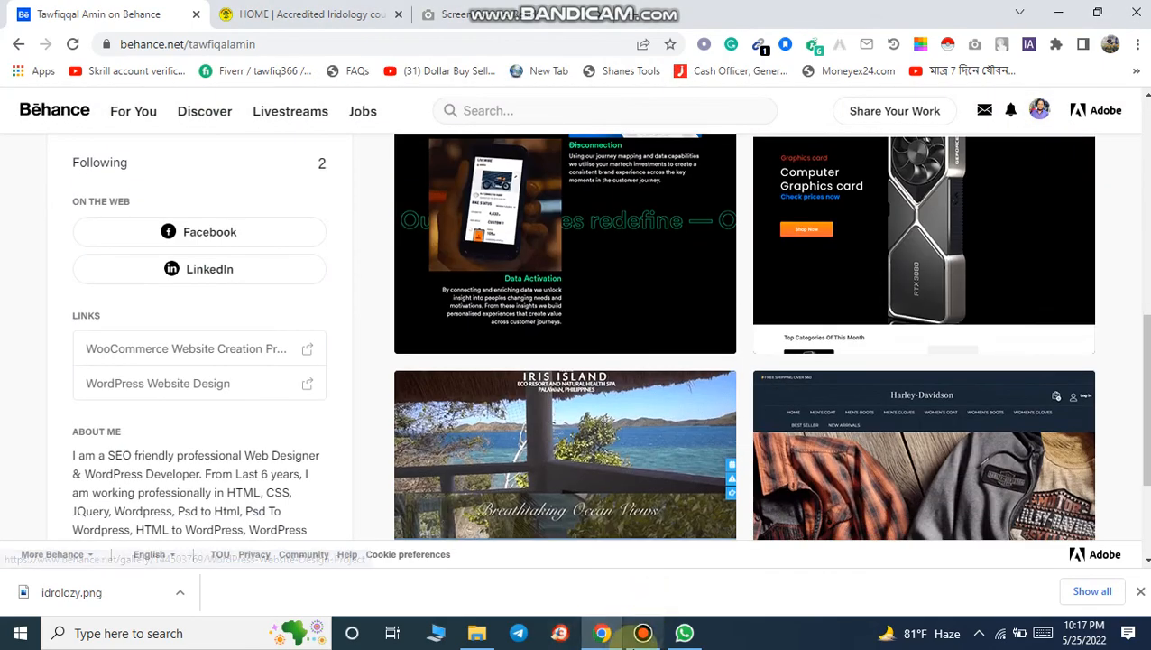
click(642, 632)
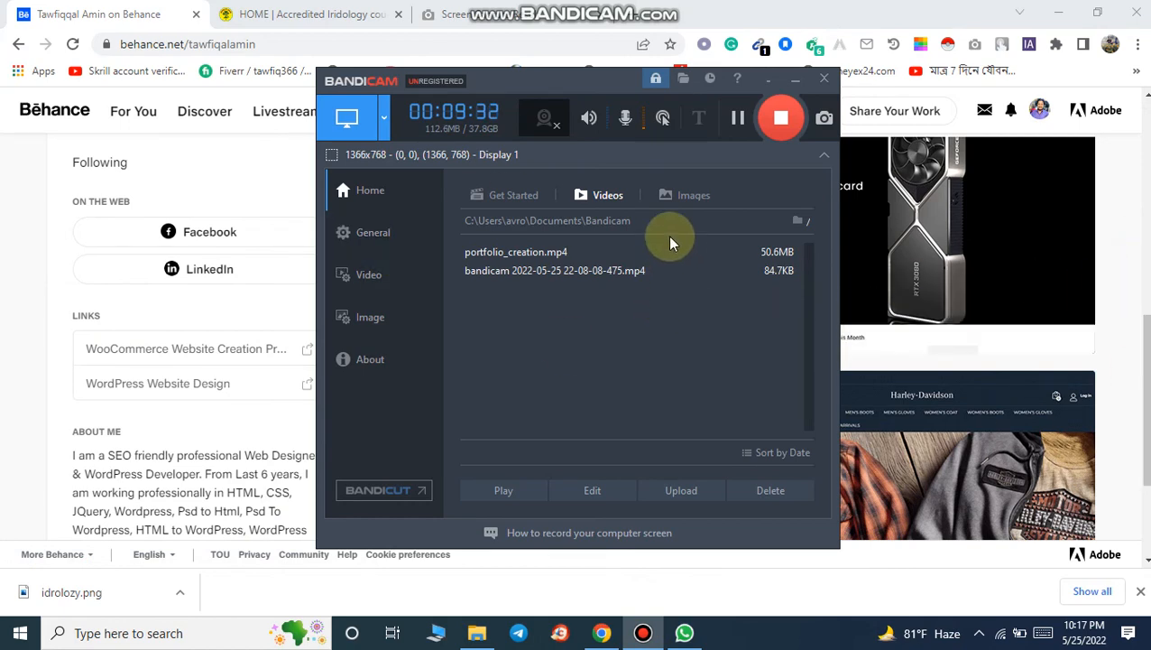
click(1141, 213)
scroll(1140, 213, up, 7)
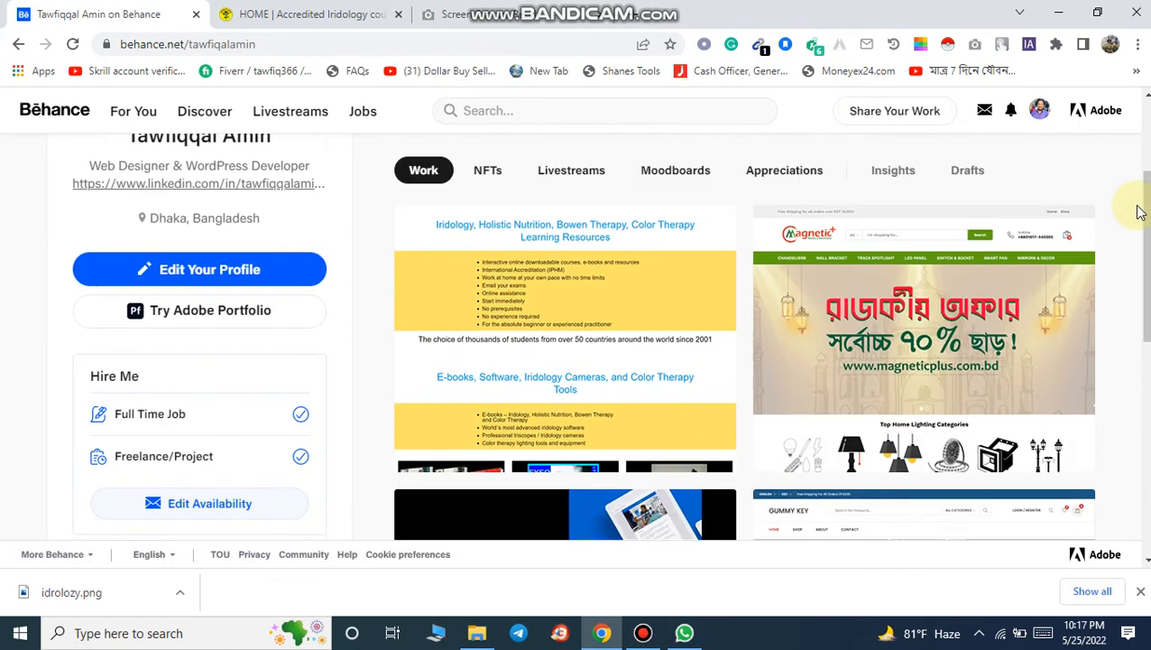
scroll(1141, 213, down, 10)
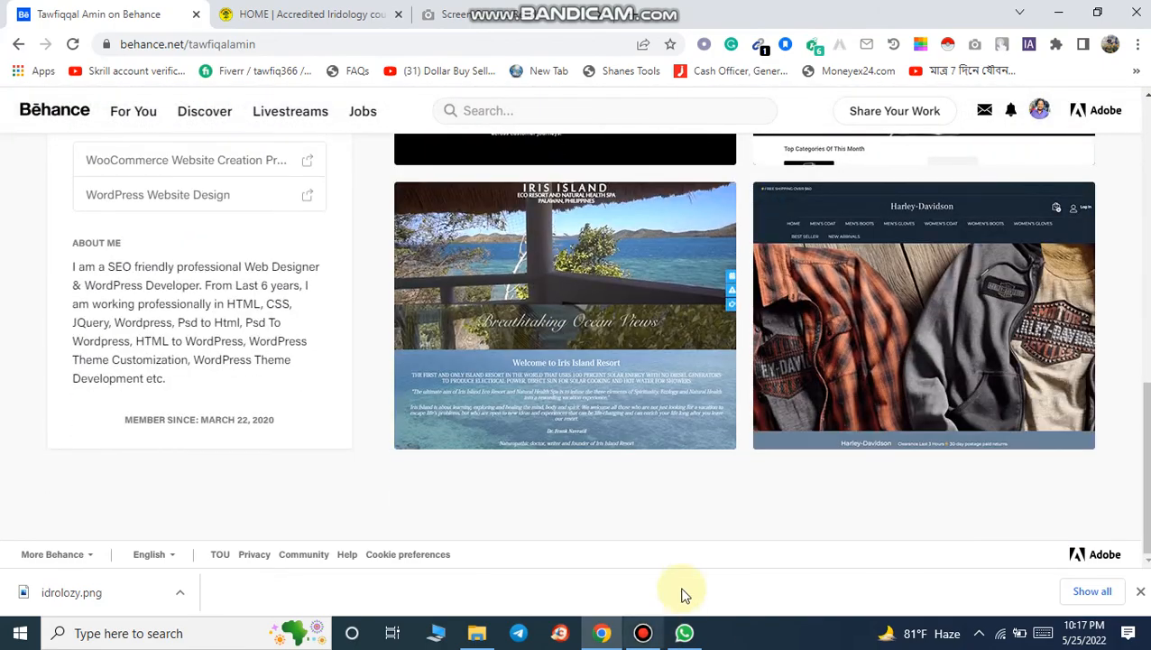